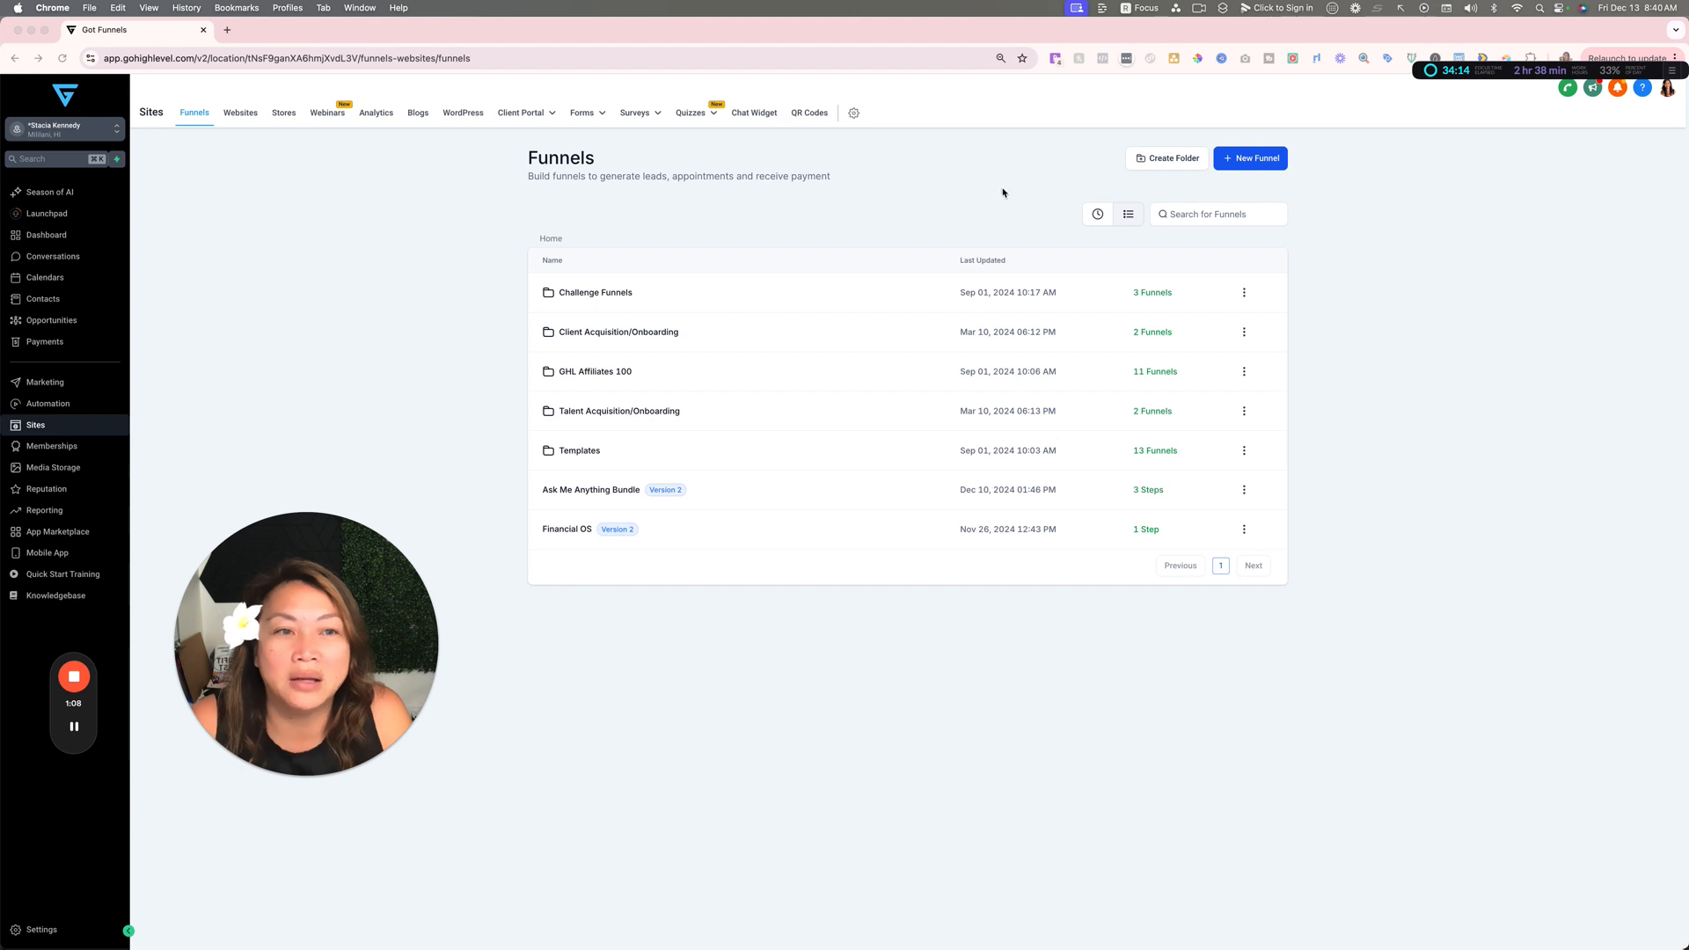
# Step: Create a new funnel from the Strategic Coaching template
pyautogui.click(1259, 160)
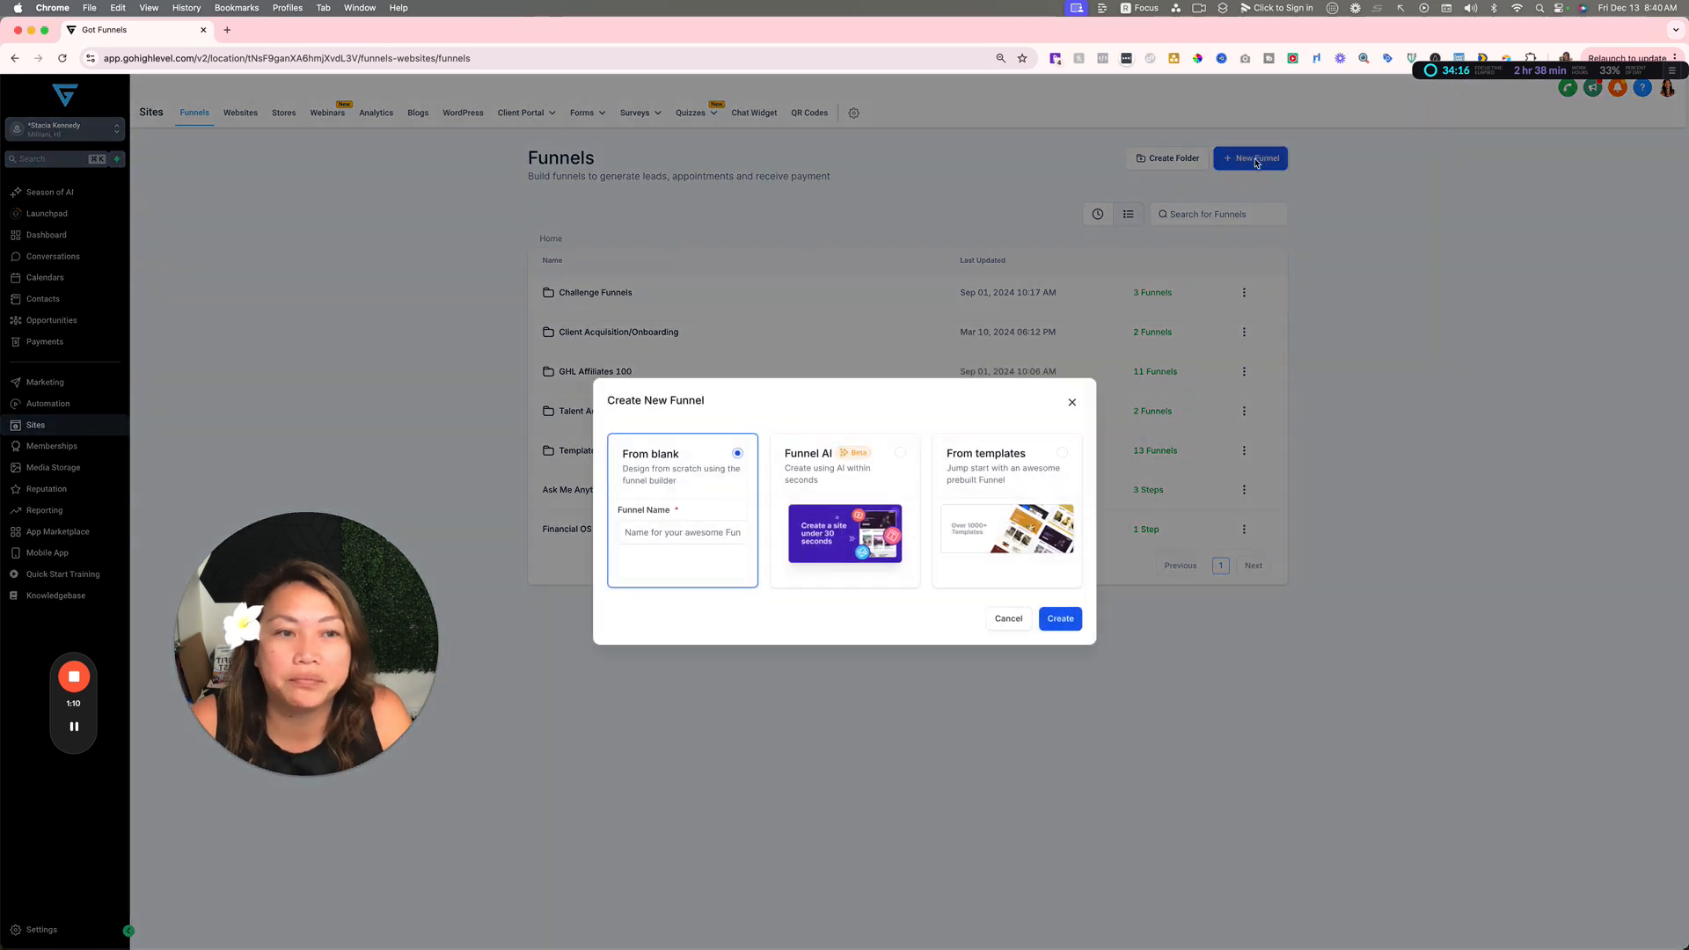
pyautogui.click(655, 533)
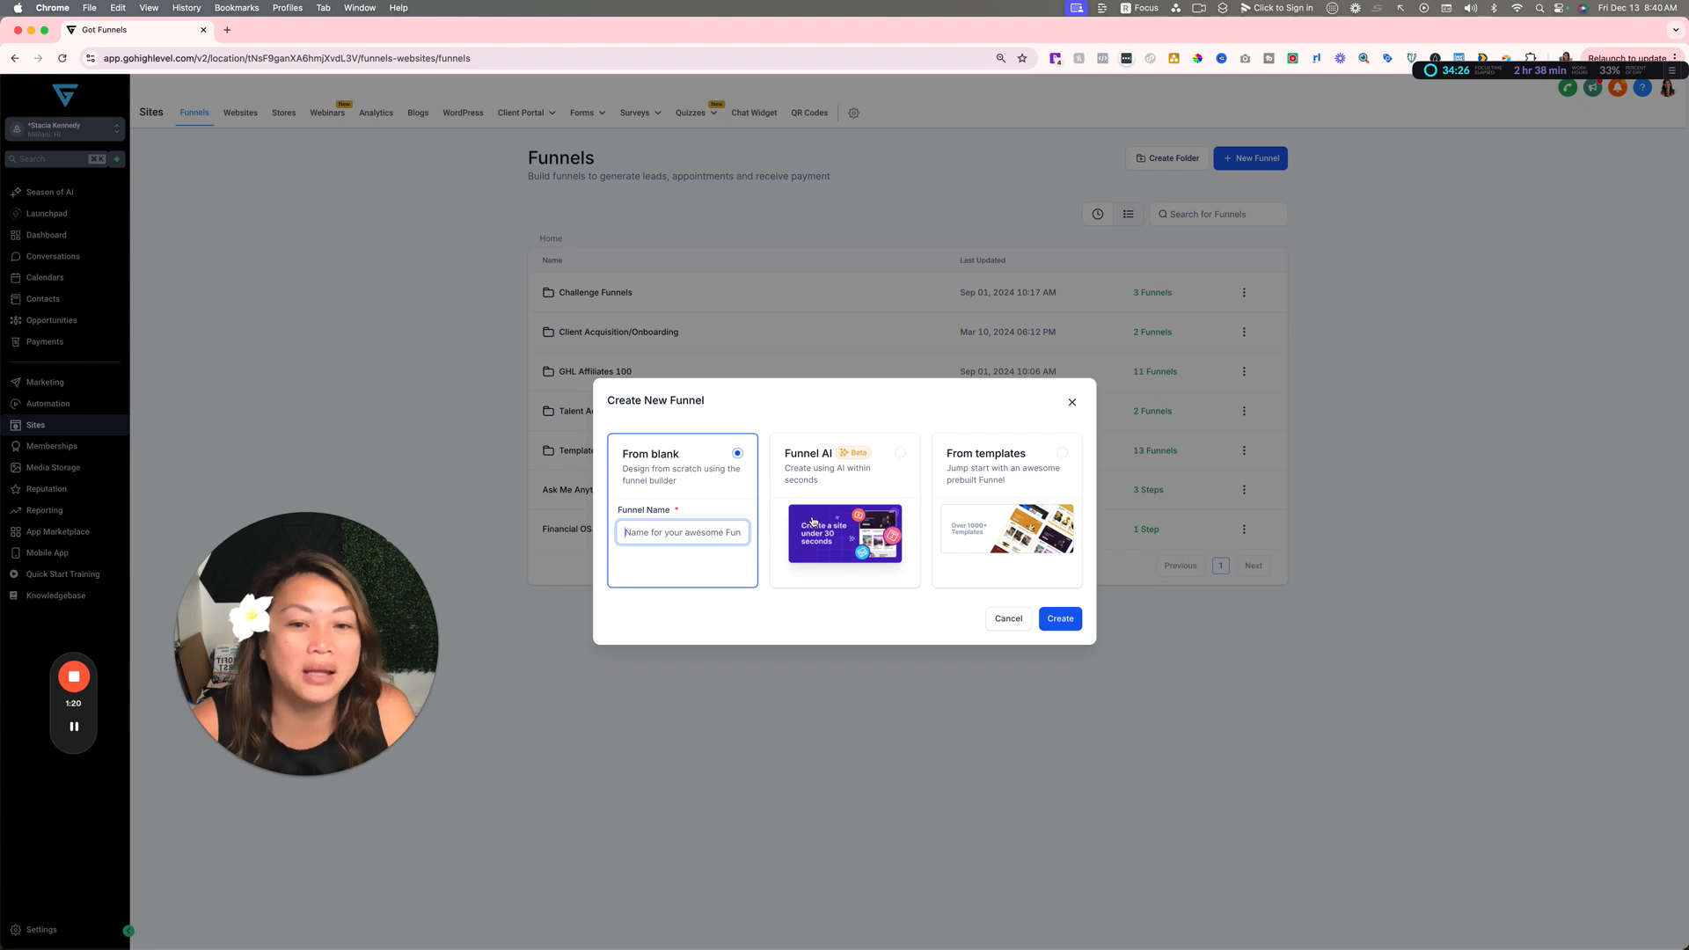
pyautogui.click(1062, 453)
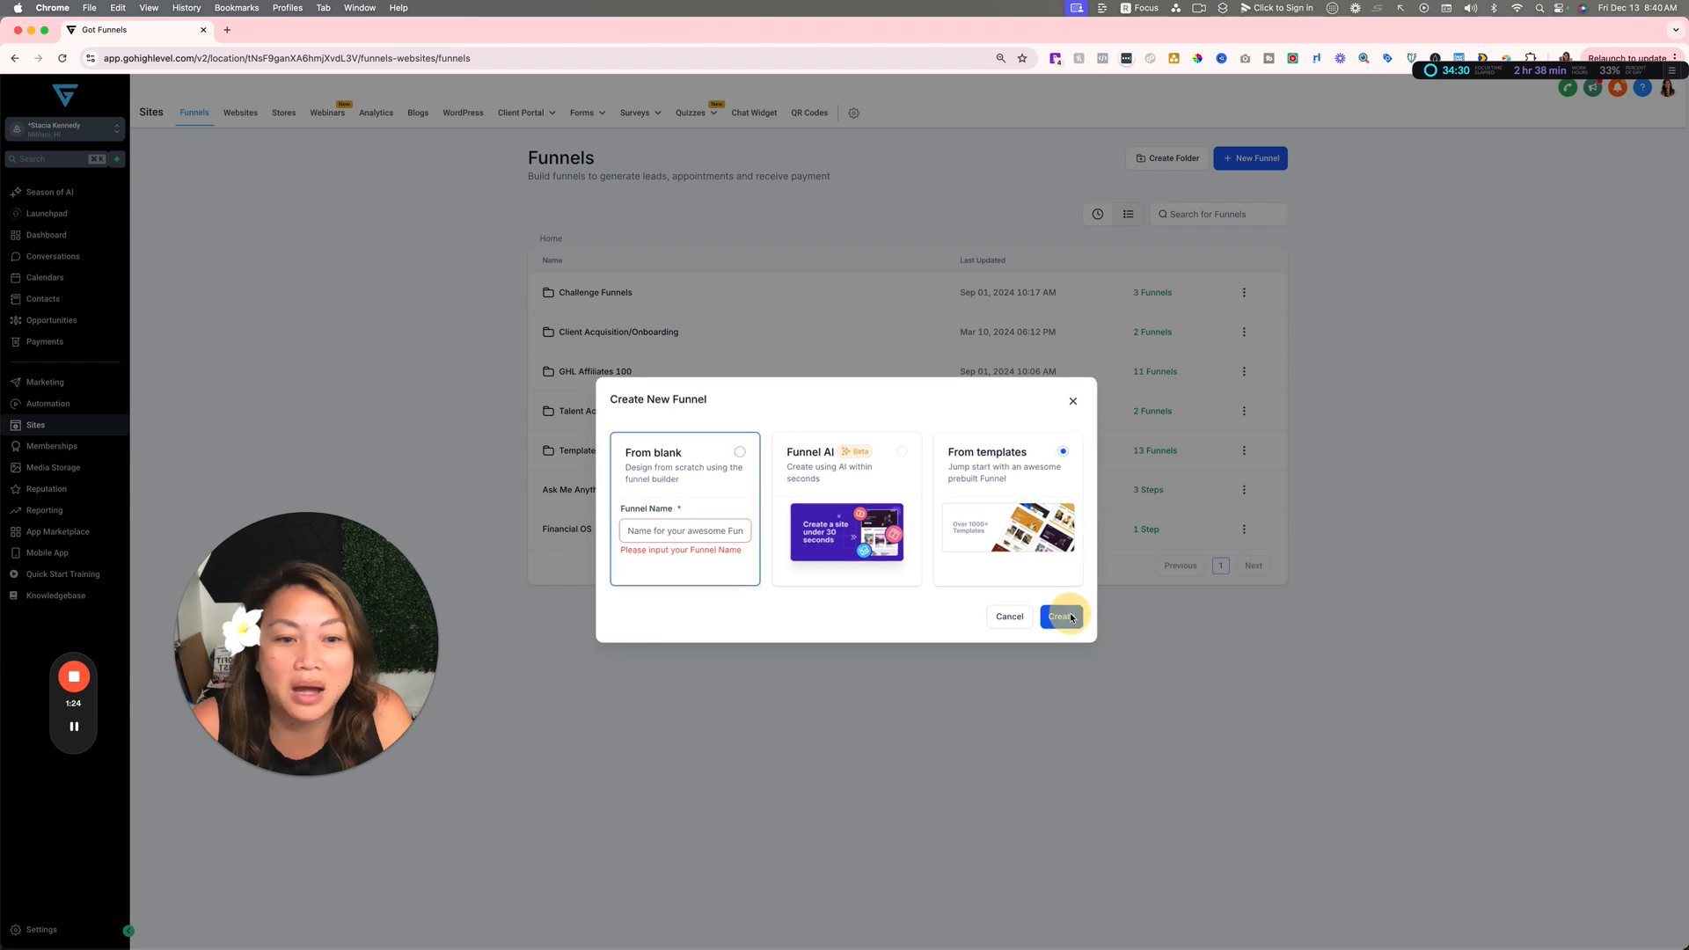
pyautogui.click(1071, 618)
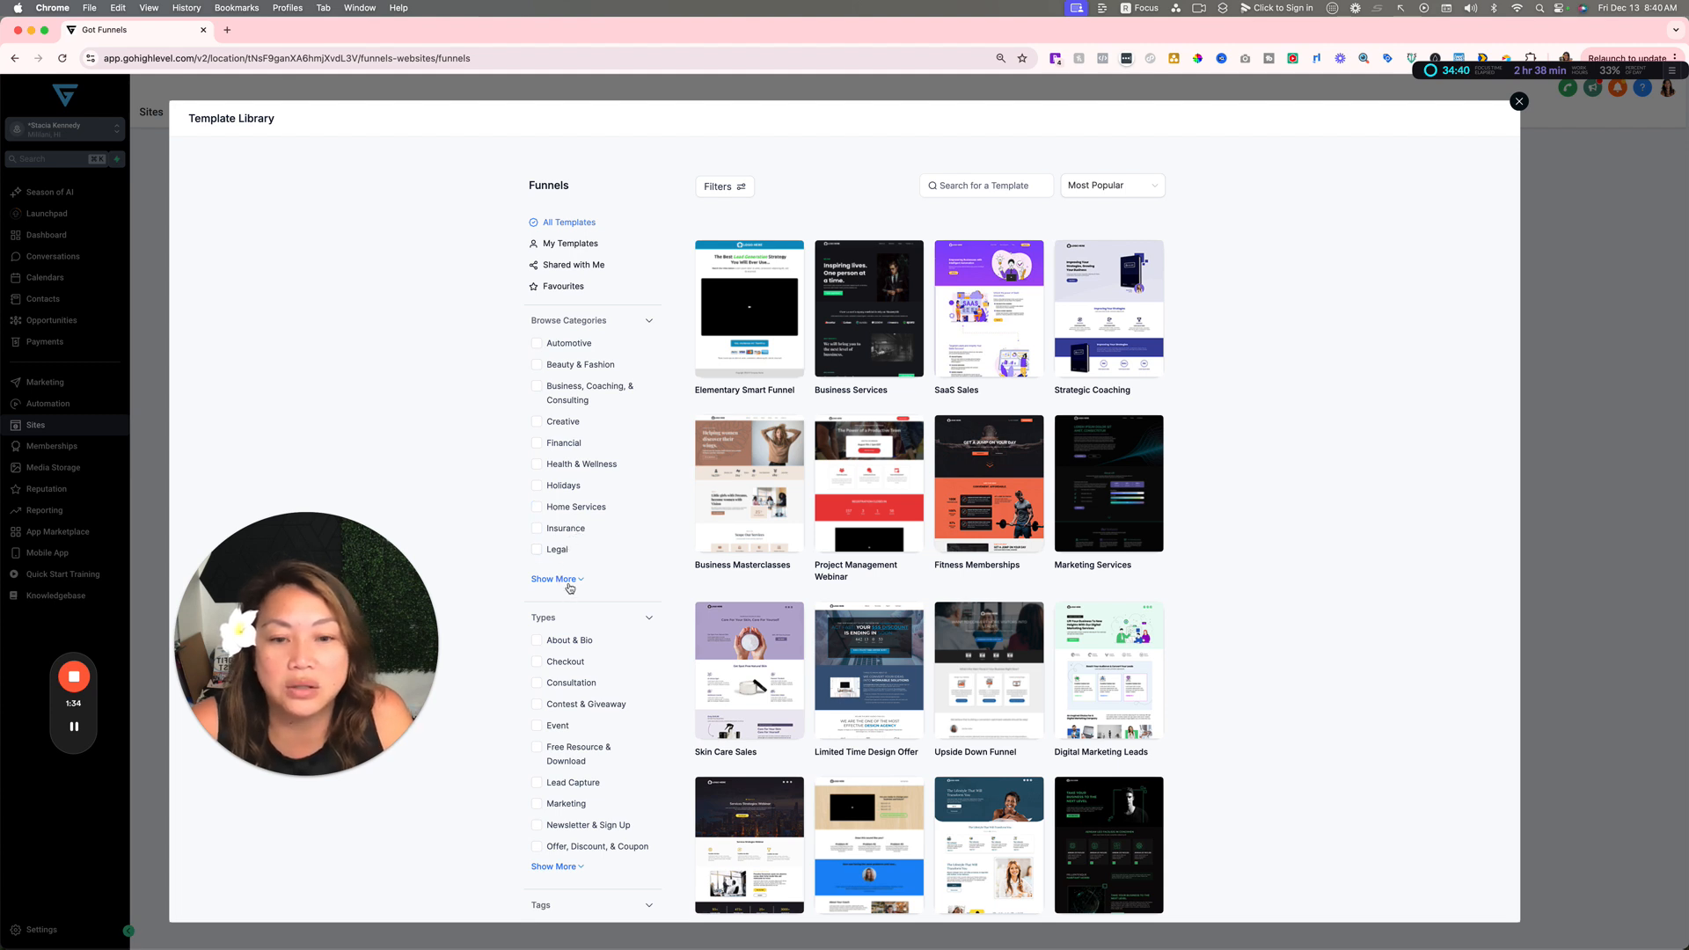
pyautogui.moveTo(1082, 656)
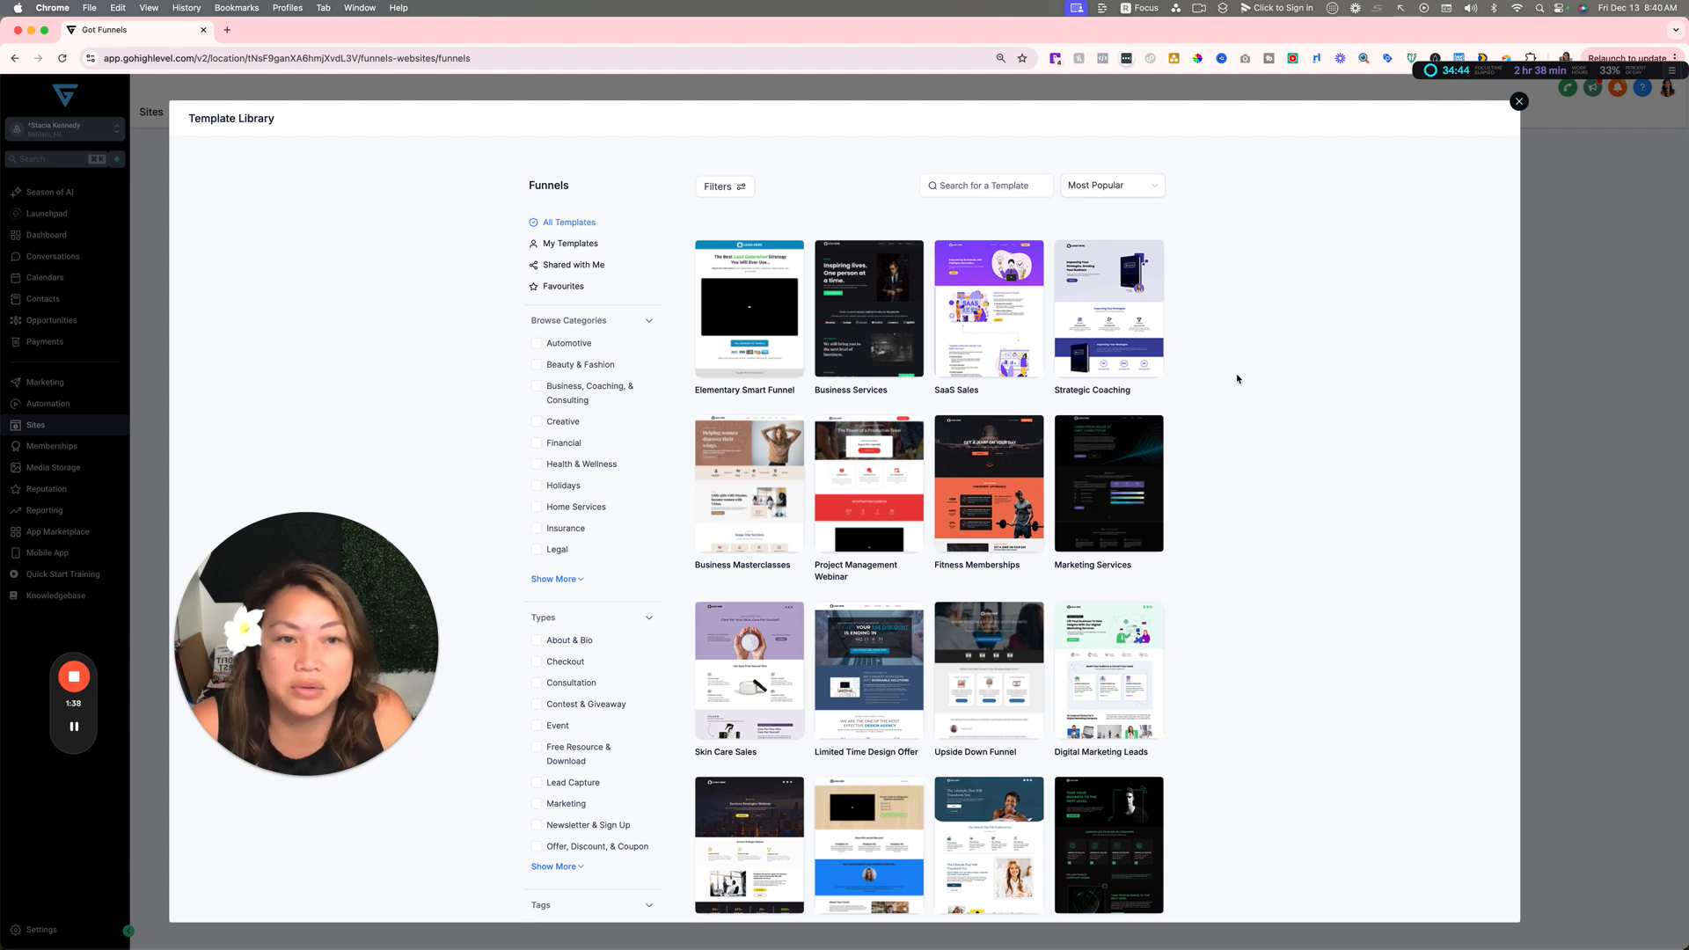
pyautogui.click(1110, 302)
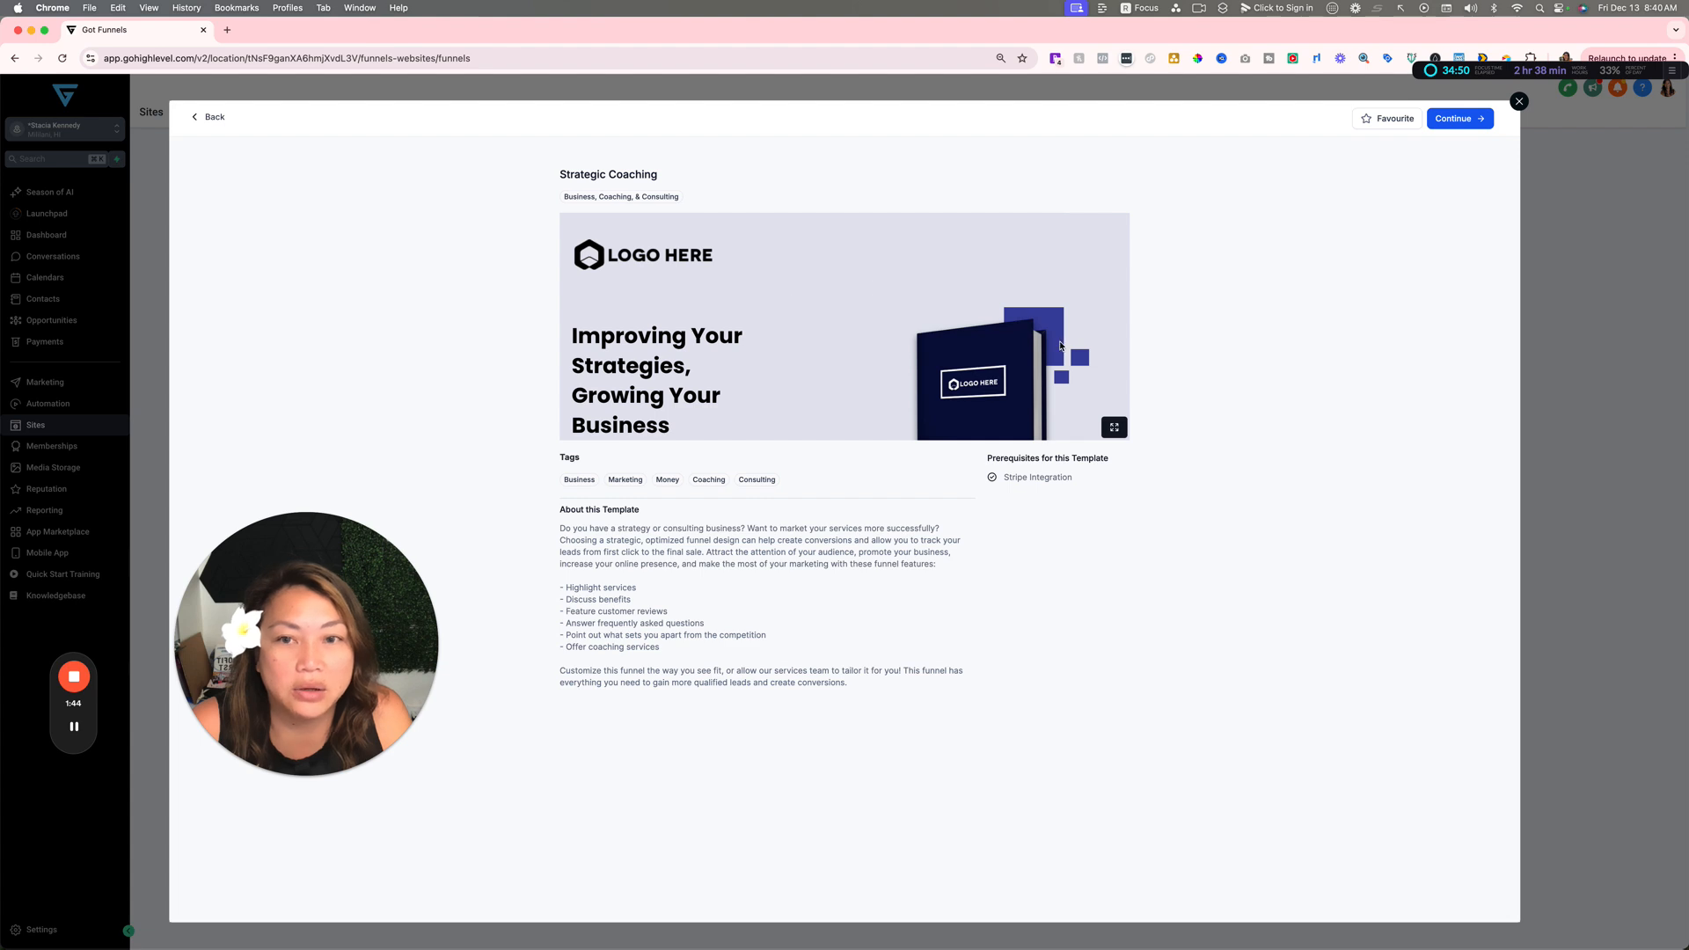
pyautogui.click(1456, 118)
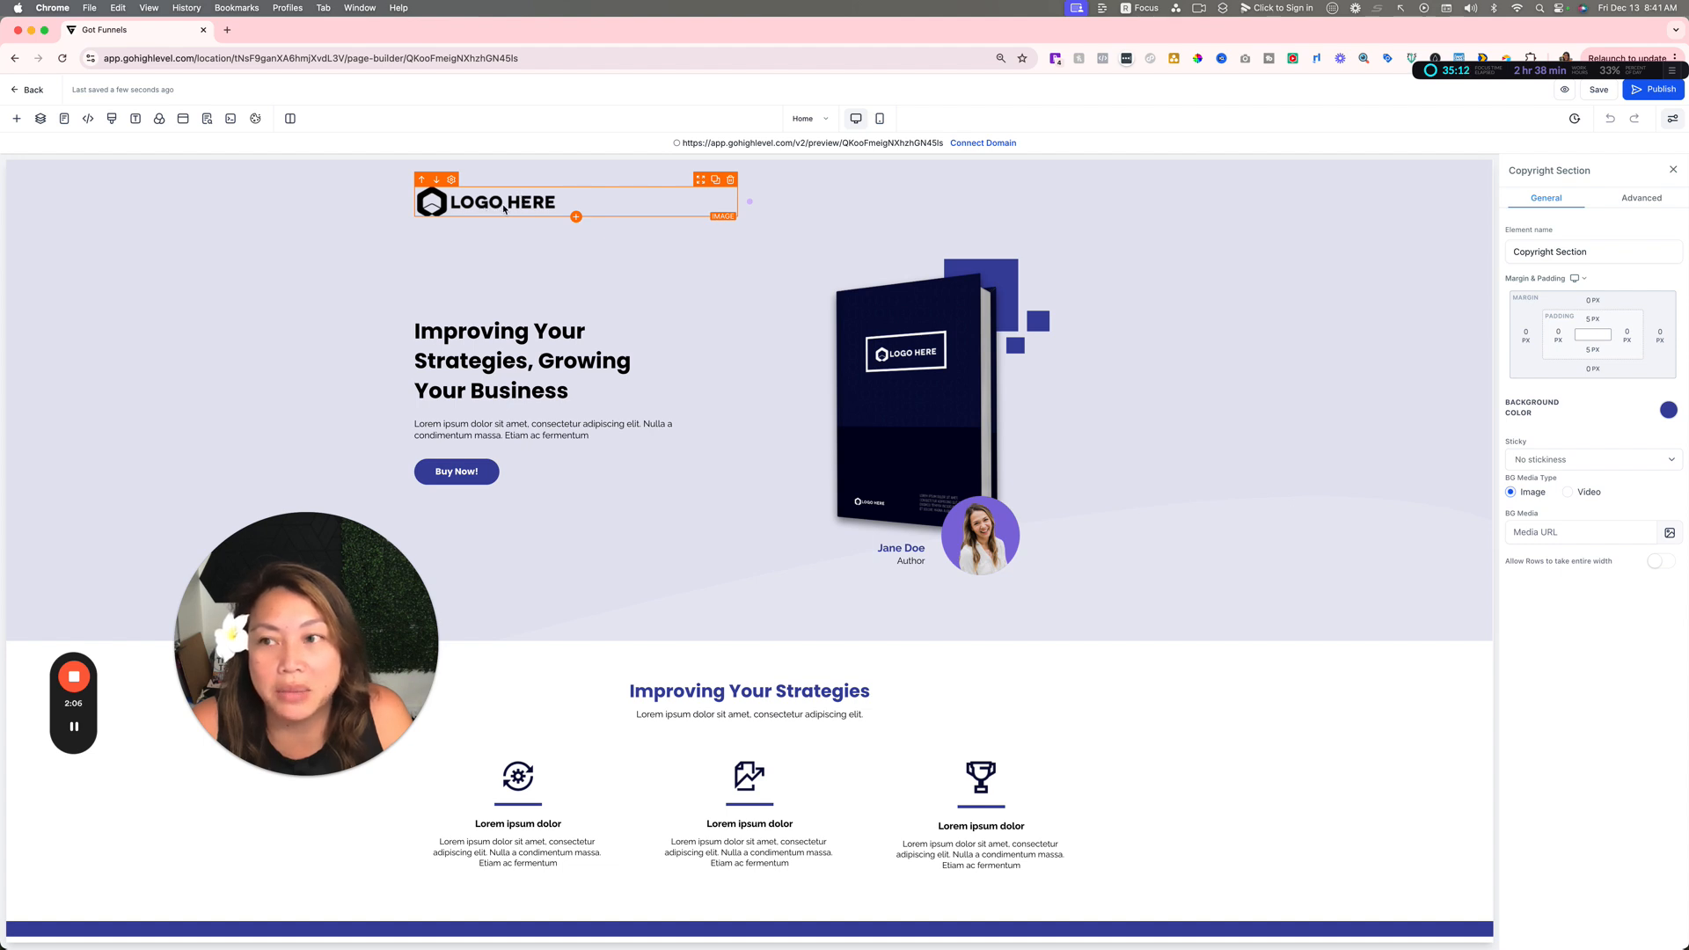
# Step: Try placing a button element between the hero paragraph and the Buy Now! button, and delete it again
pyautogui.click(17, 118)
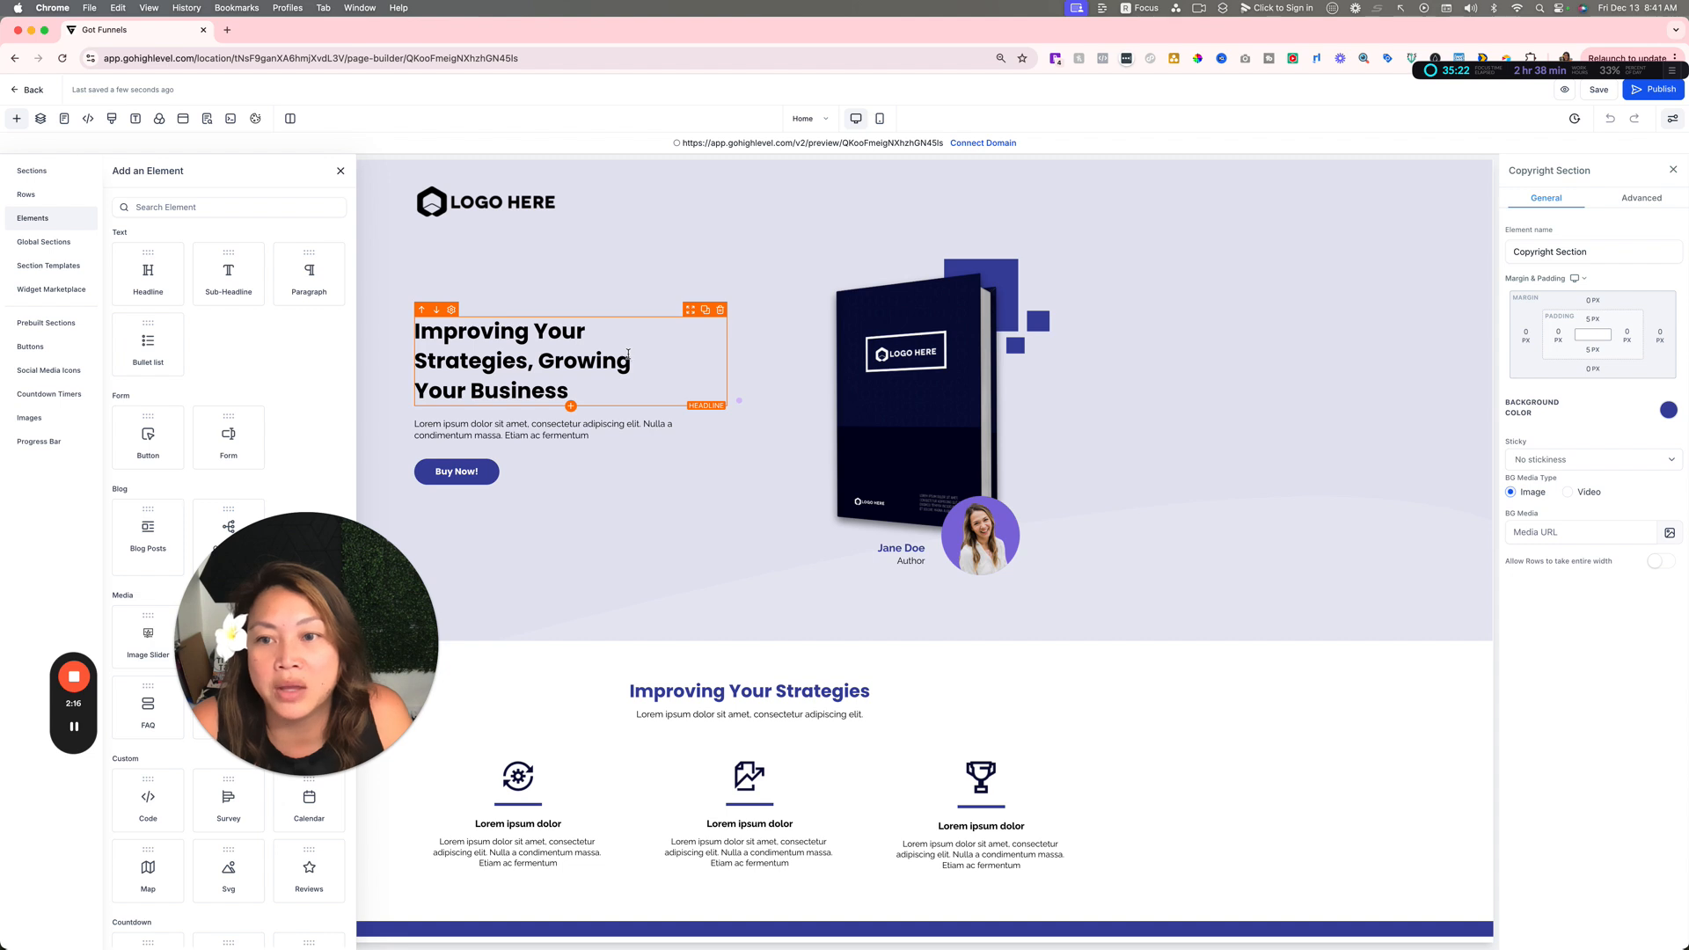
pyautogui.scroll(-1, 540, 388)
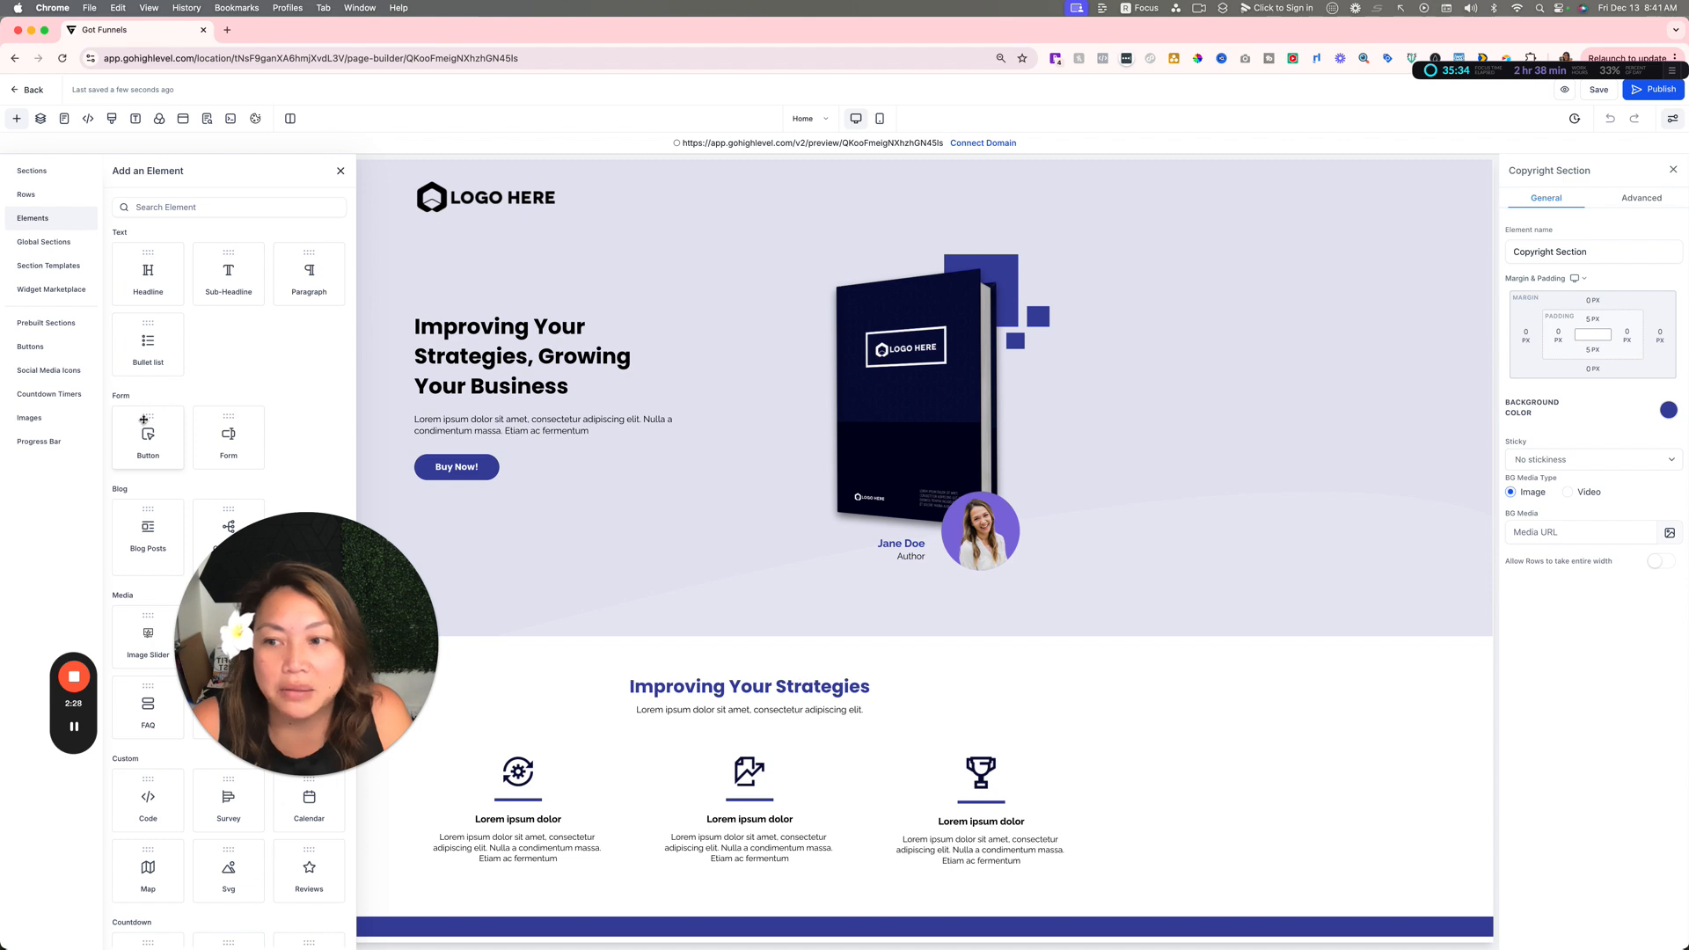
pyautogui.moveTo(144, 420); pyautogui.dragTo(465, 443)
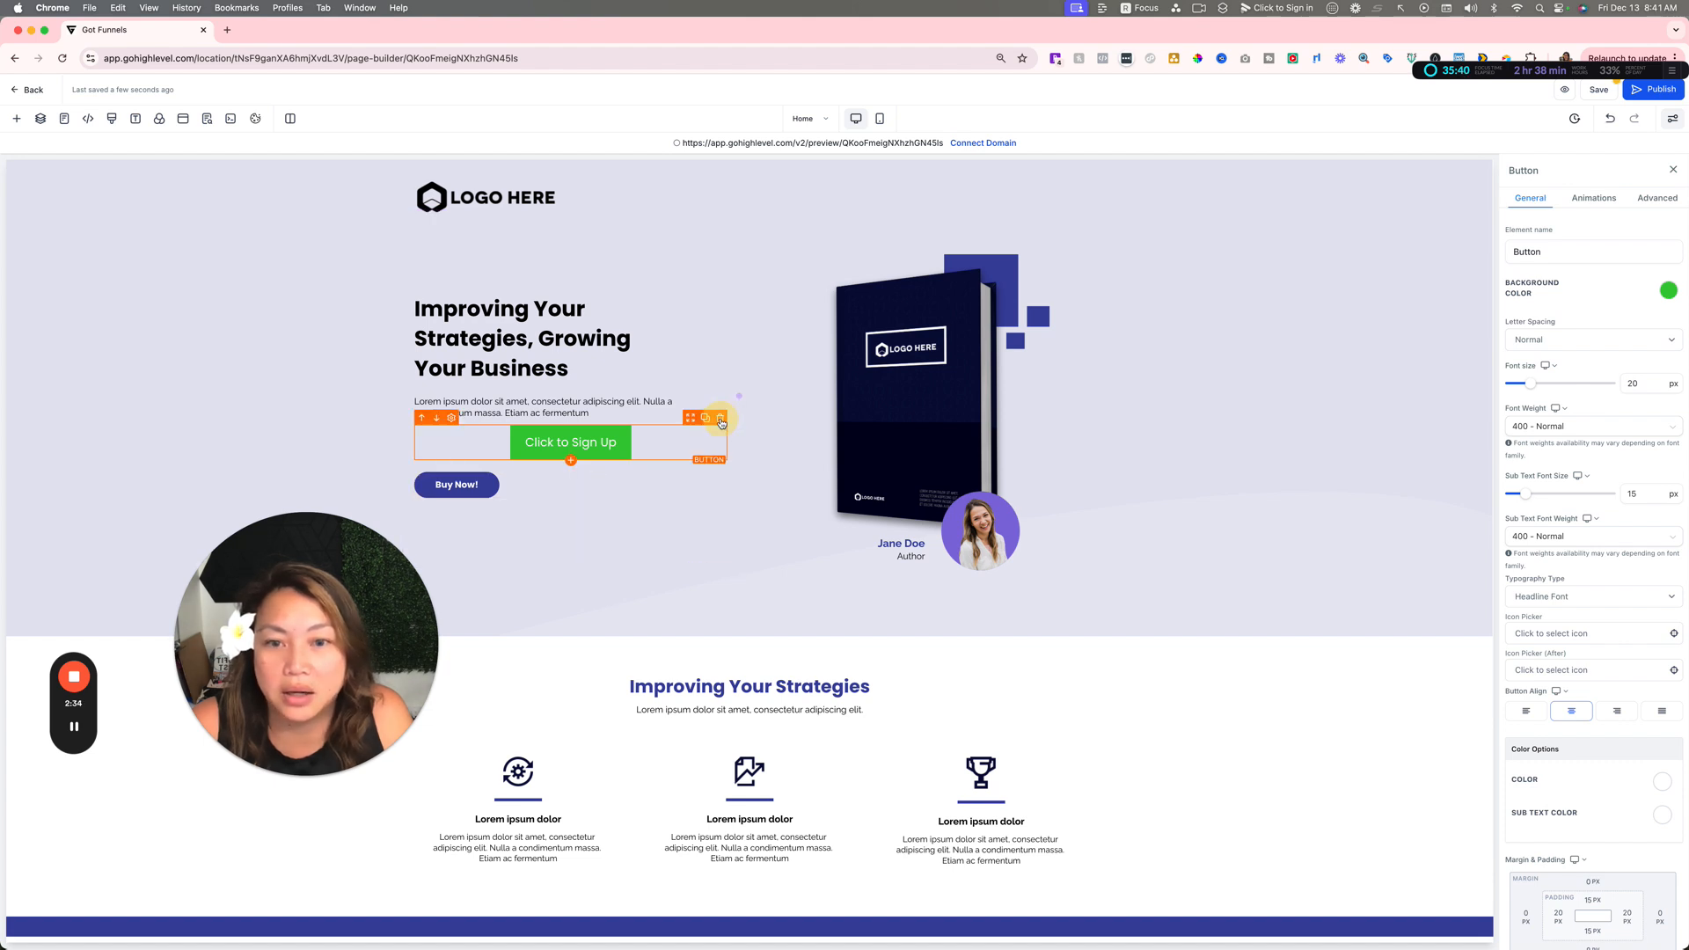
pyautogui.click(720, 418)
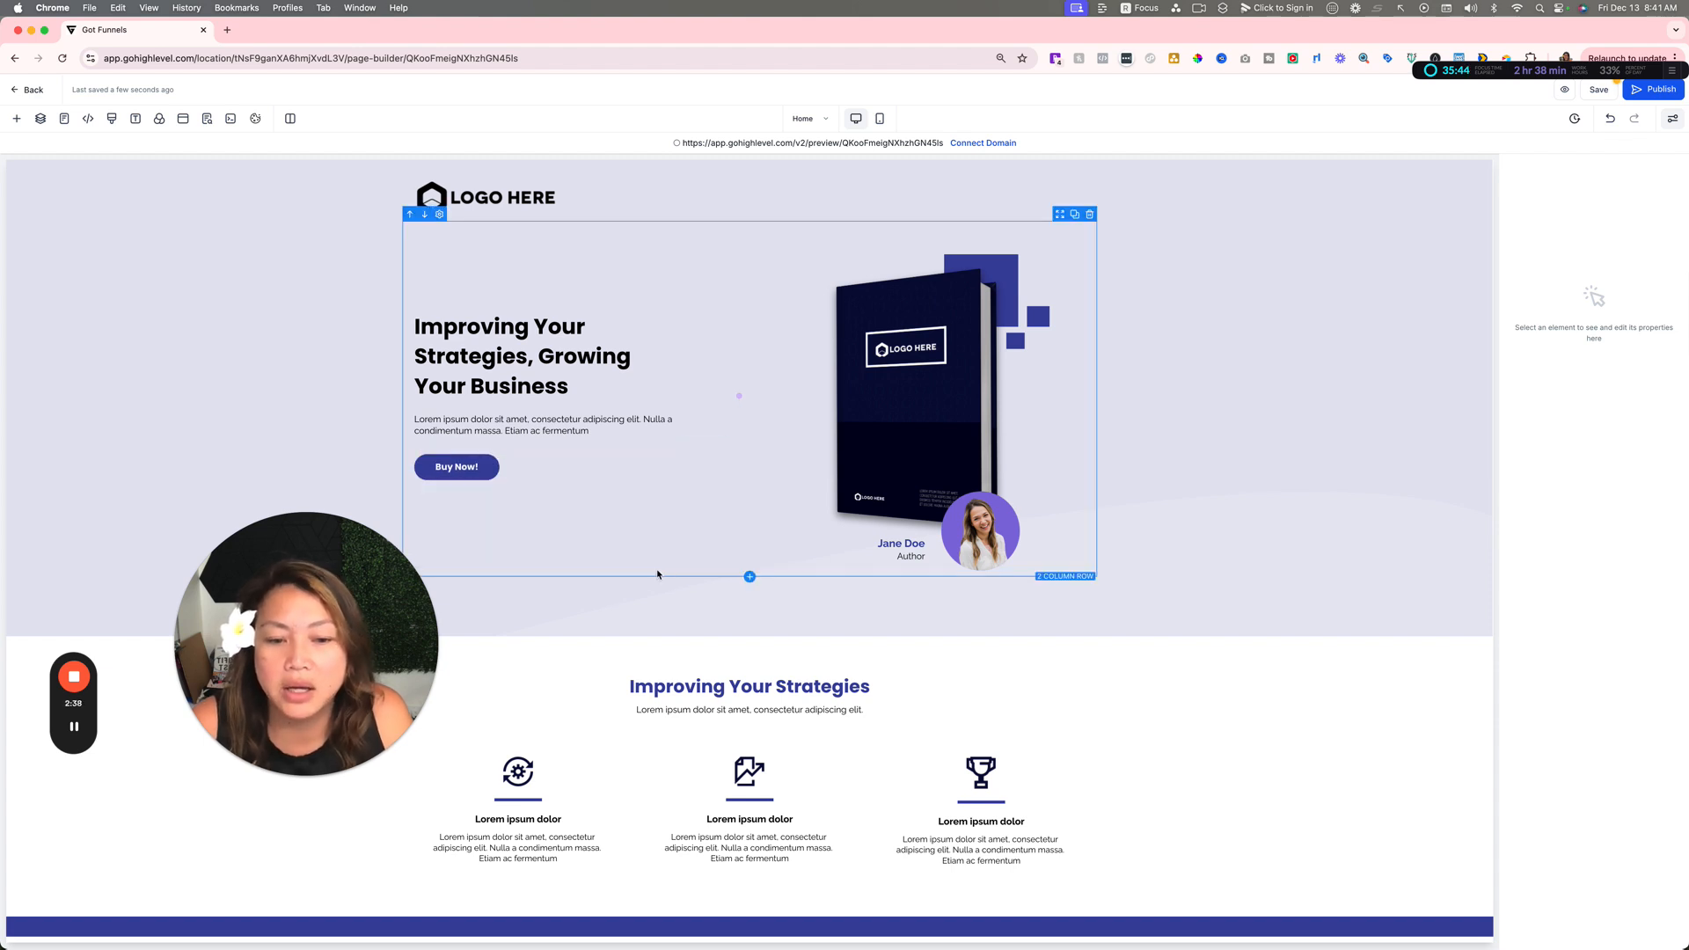
pyautogui.scroll(-2, 652, 567)
pyautogui.scroll(2, 1153, 455)
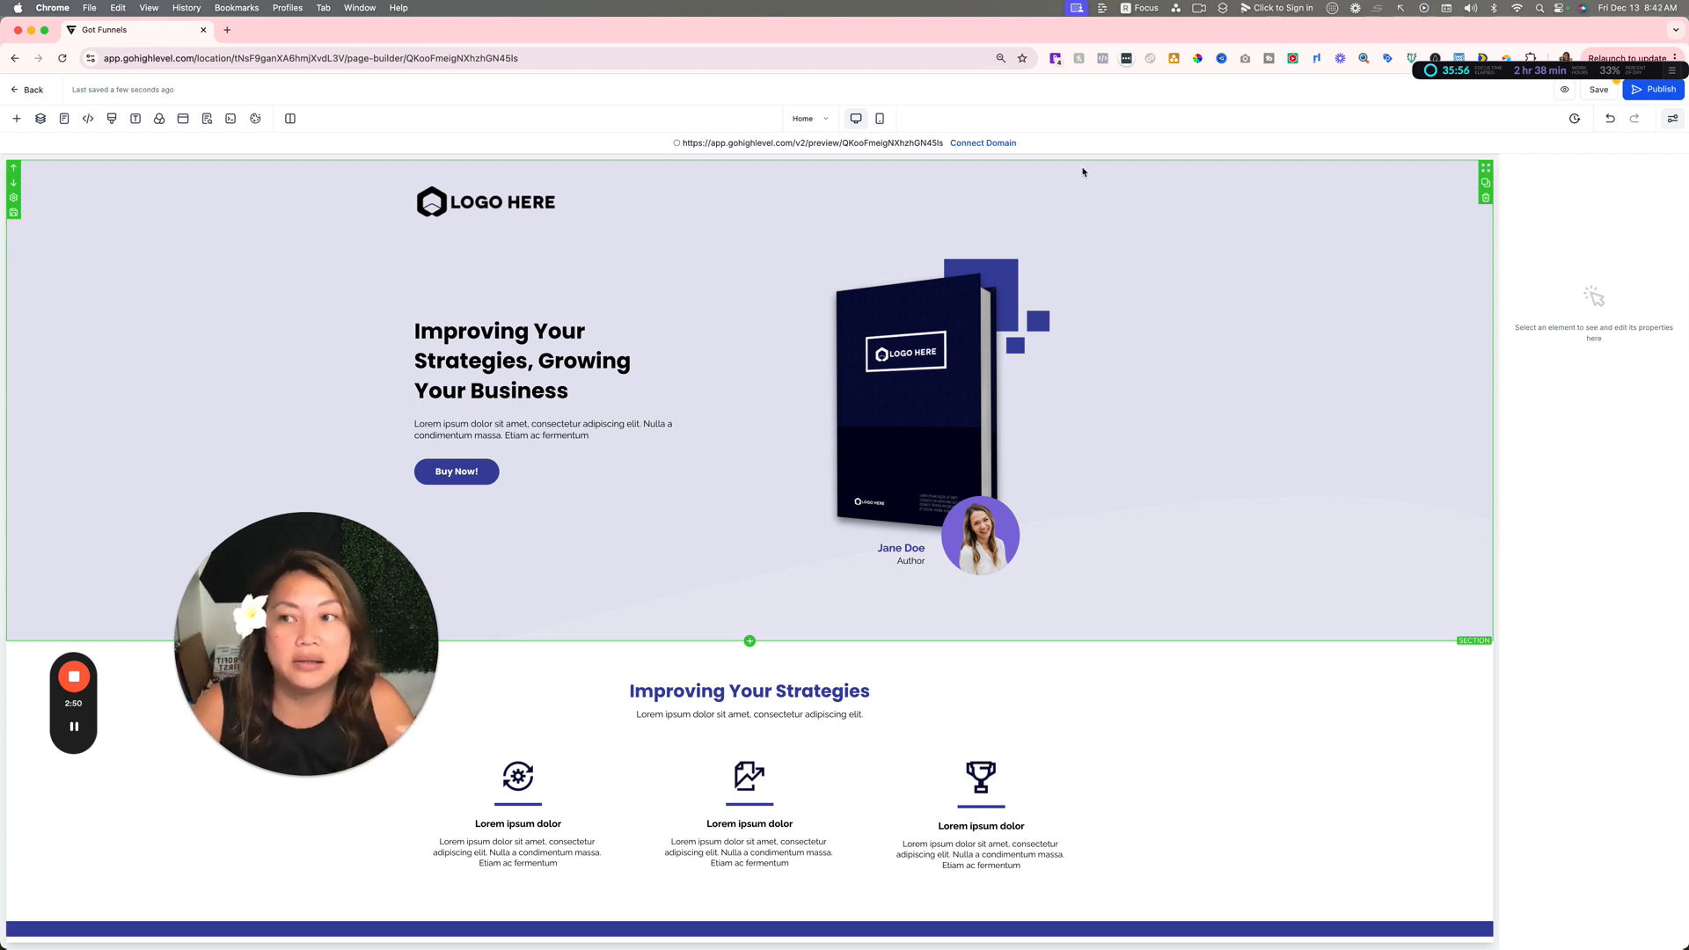
pyautogui.scroll(-2, 1085, 166)
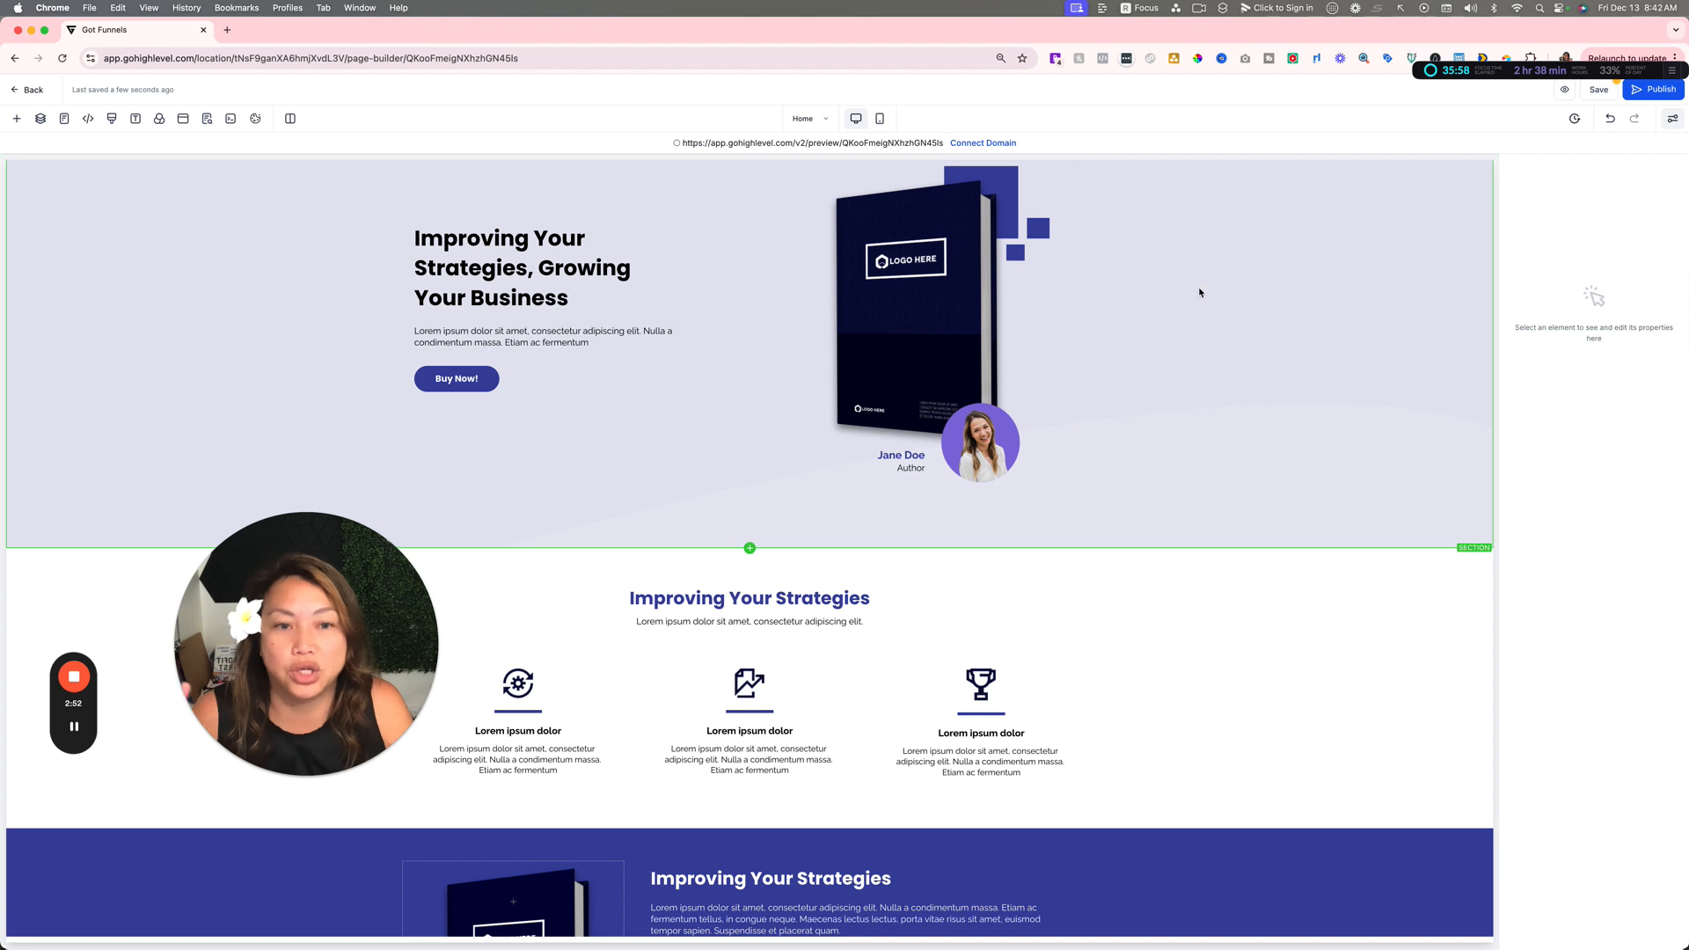
pyautogui.scroll(2, 1199, 290)
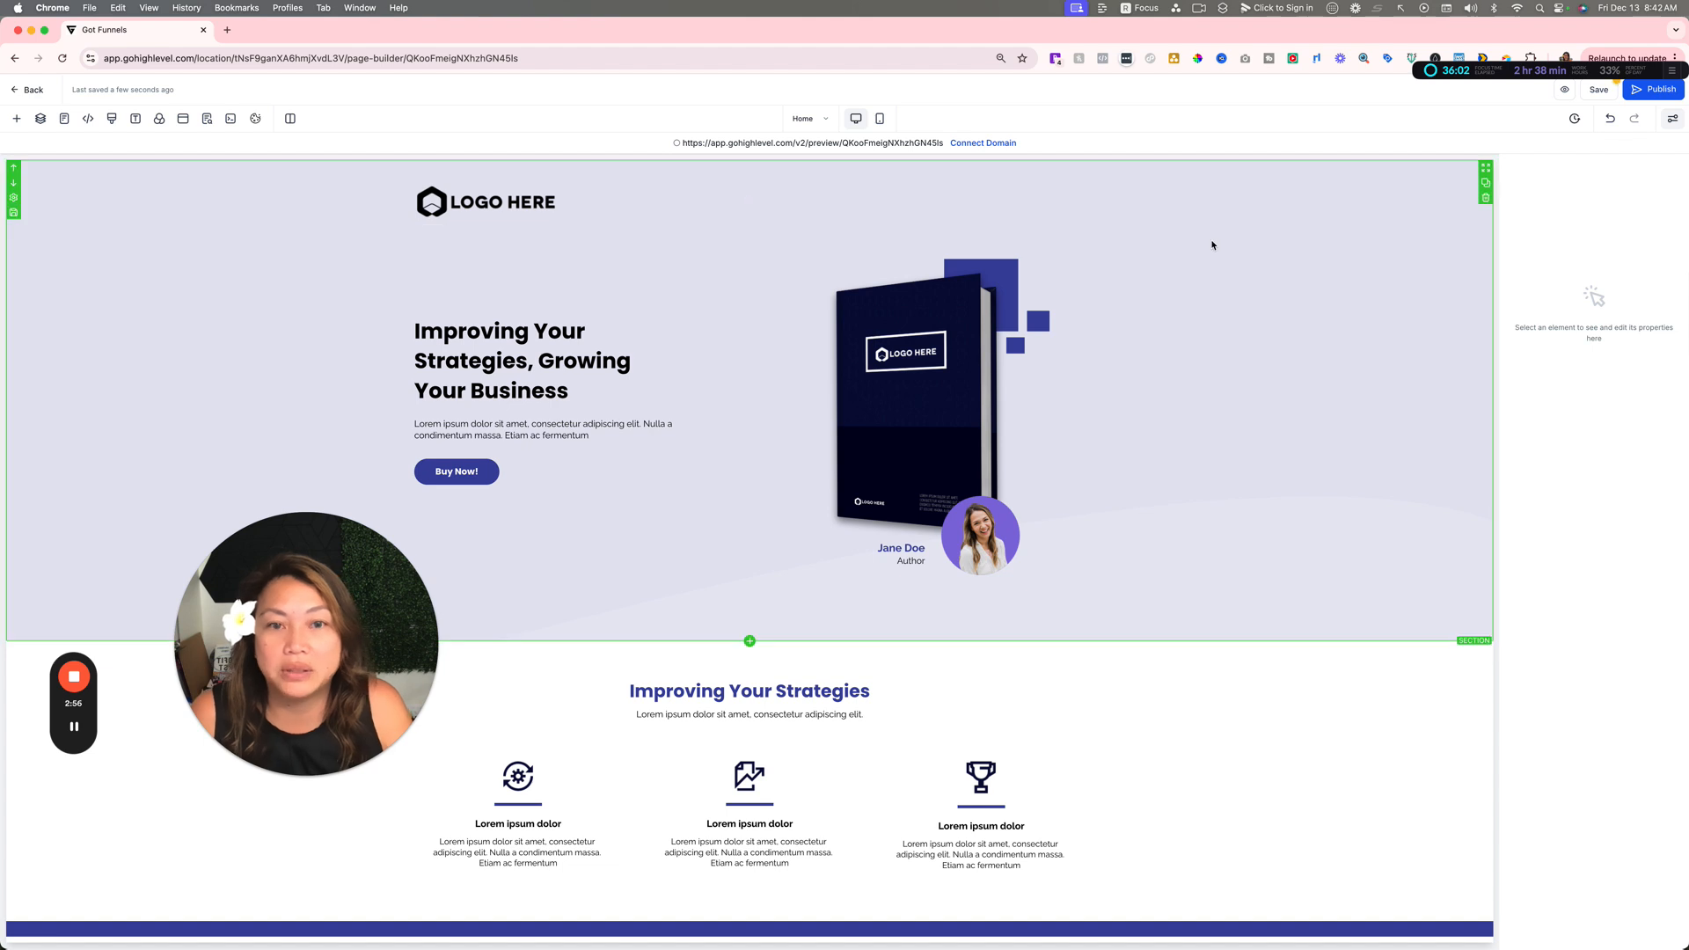
# Step: Try replacing the hero section's background image with the portrait-and-arrows SVG from media storage, and undo the replacement
pyautogui.click(1415, 211)
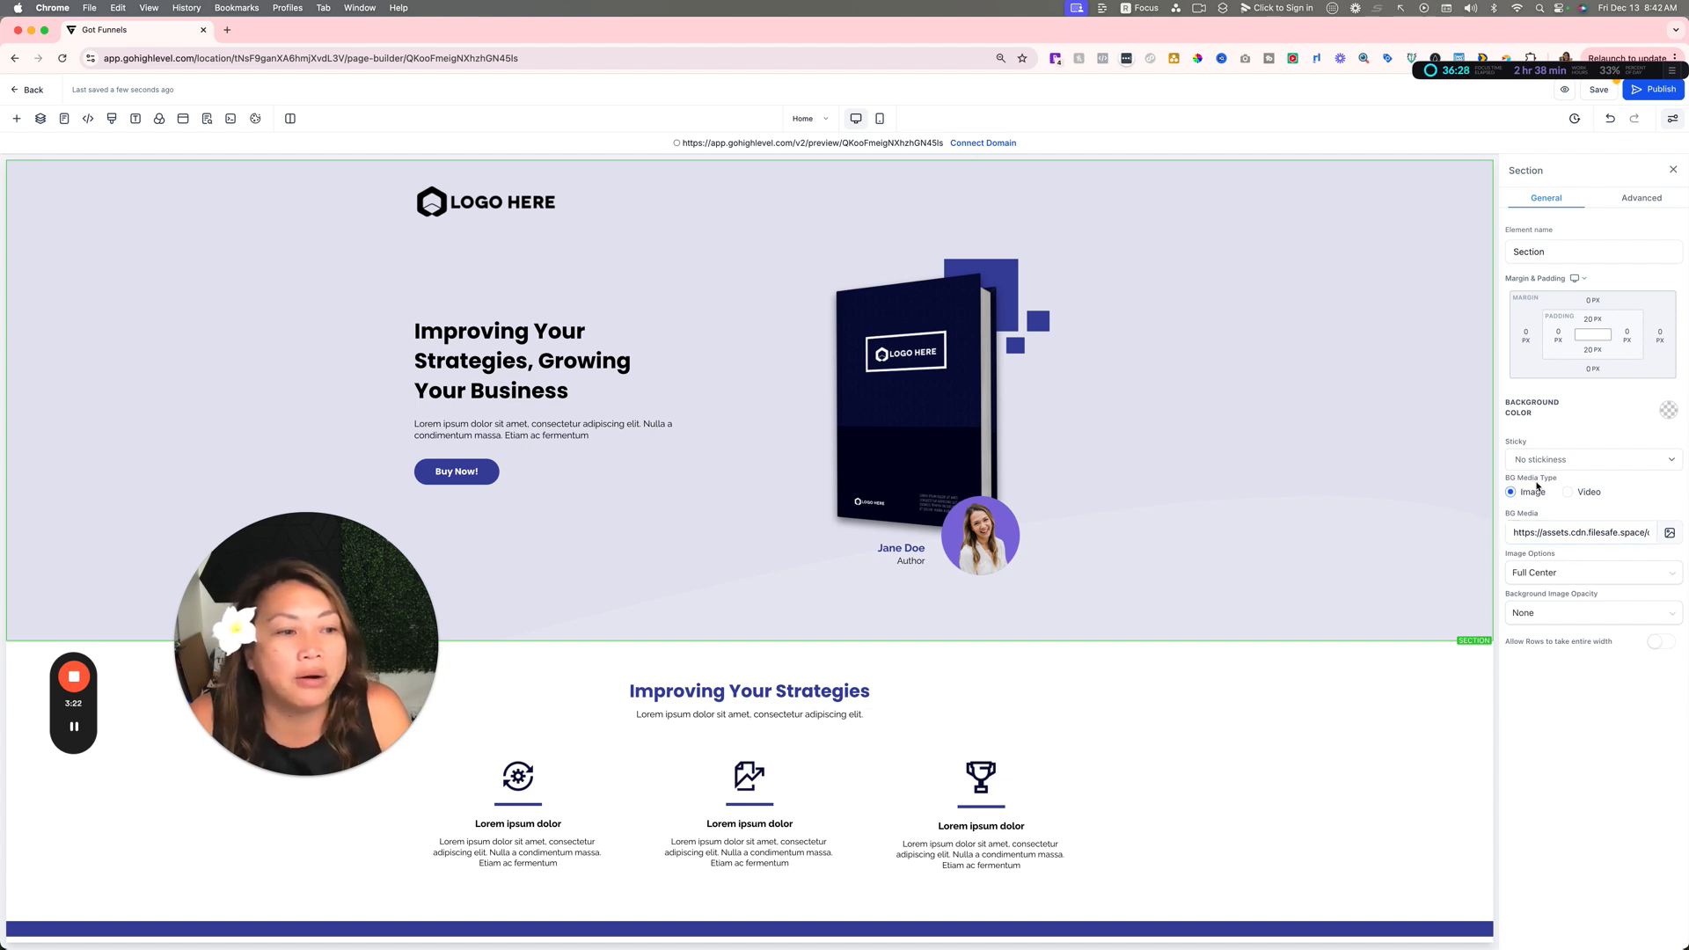
pyautogui.moveTo(1525, 533); pyautogui.dragTo(1660, 536)
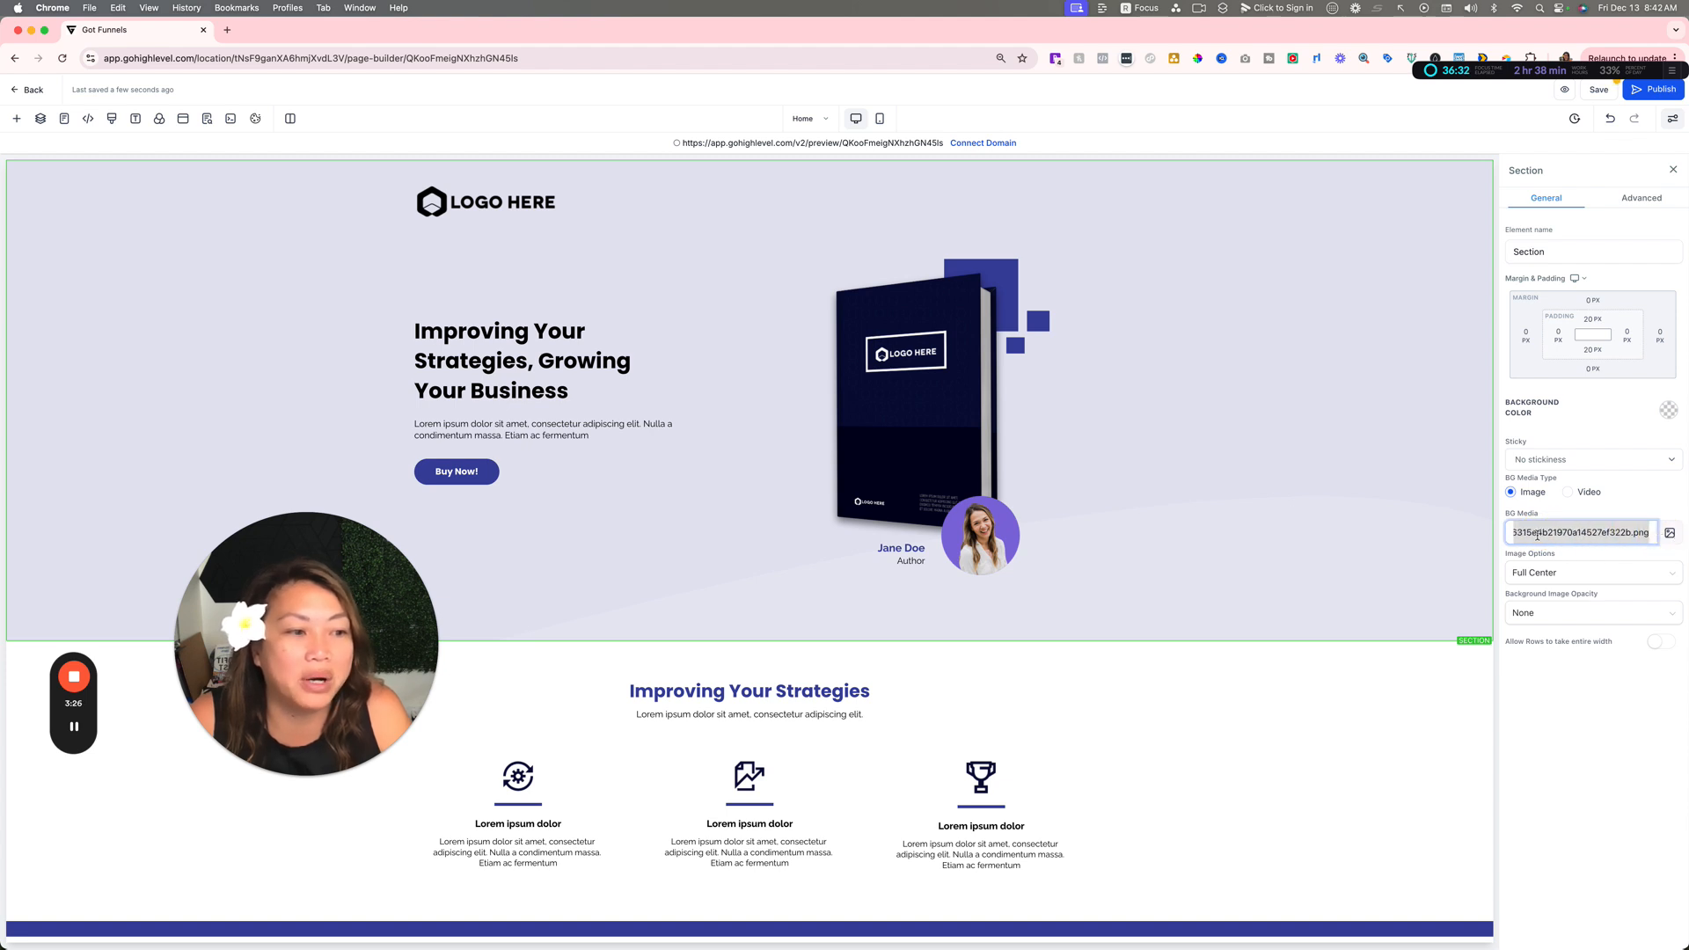
pyautogui.click(1669, 532)
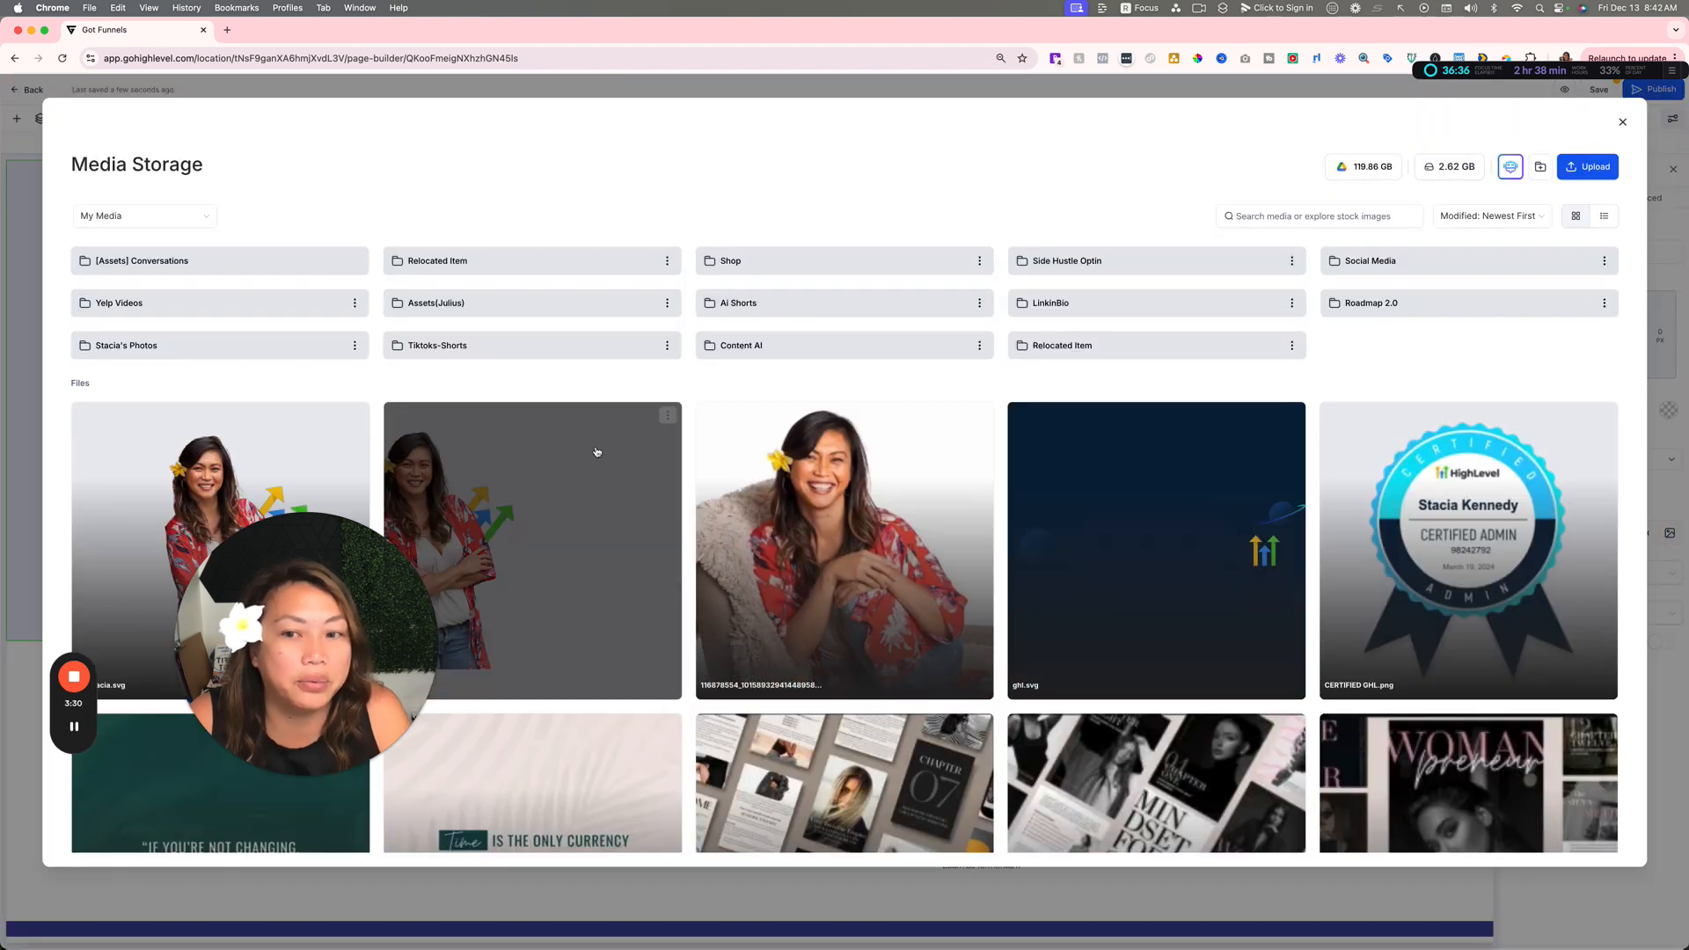
pyautogui.click(591, 551)
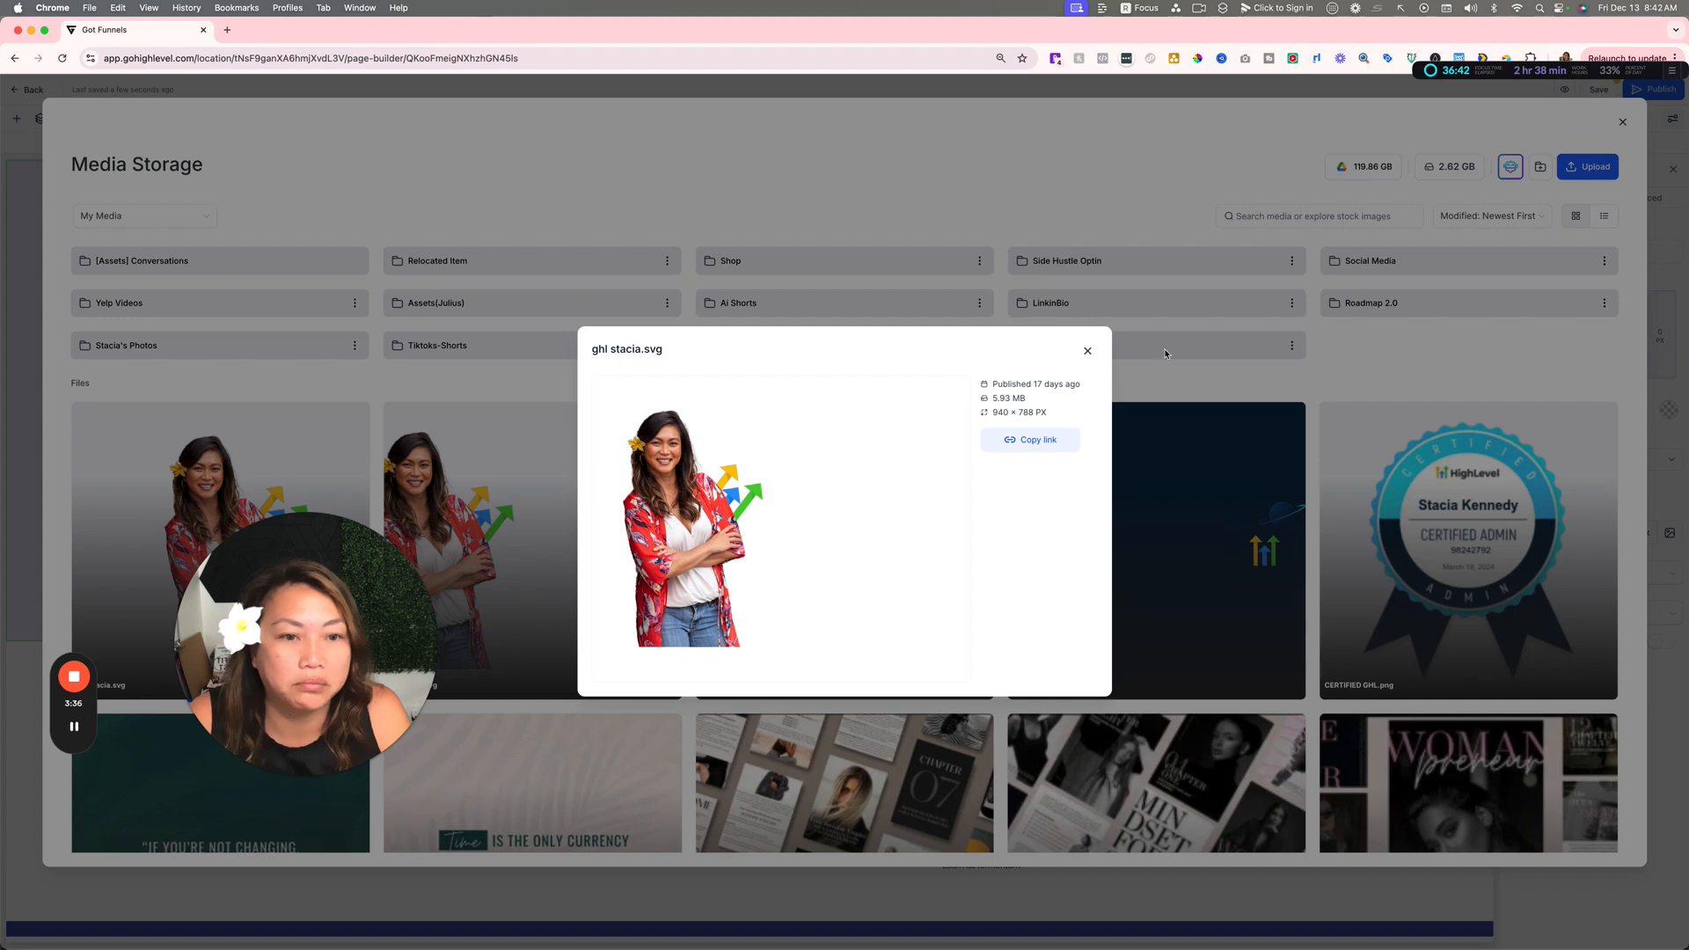
pyautogui.click(1088, 351)
pyautogui.click(577, 452)
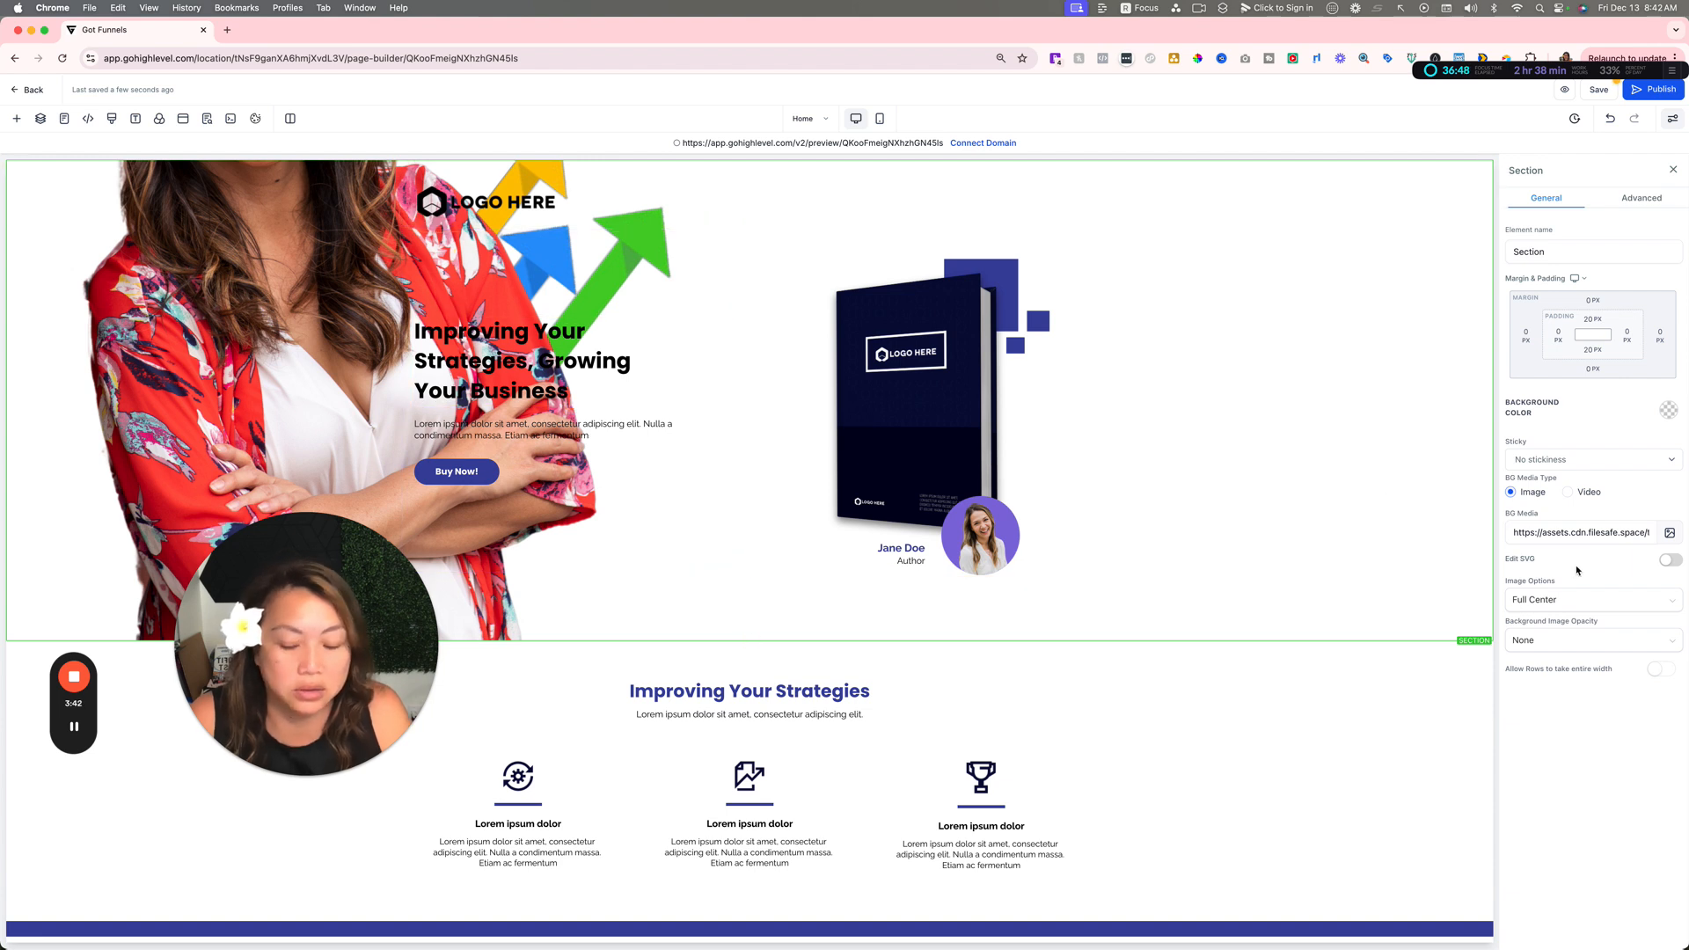
pyautogui.click(1610, 117)
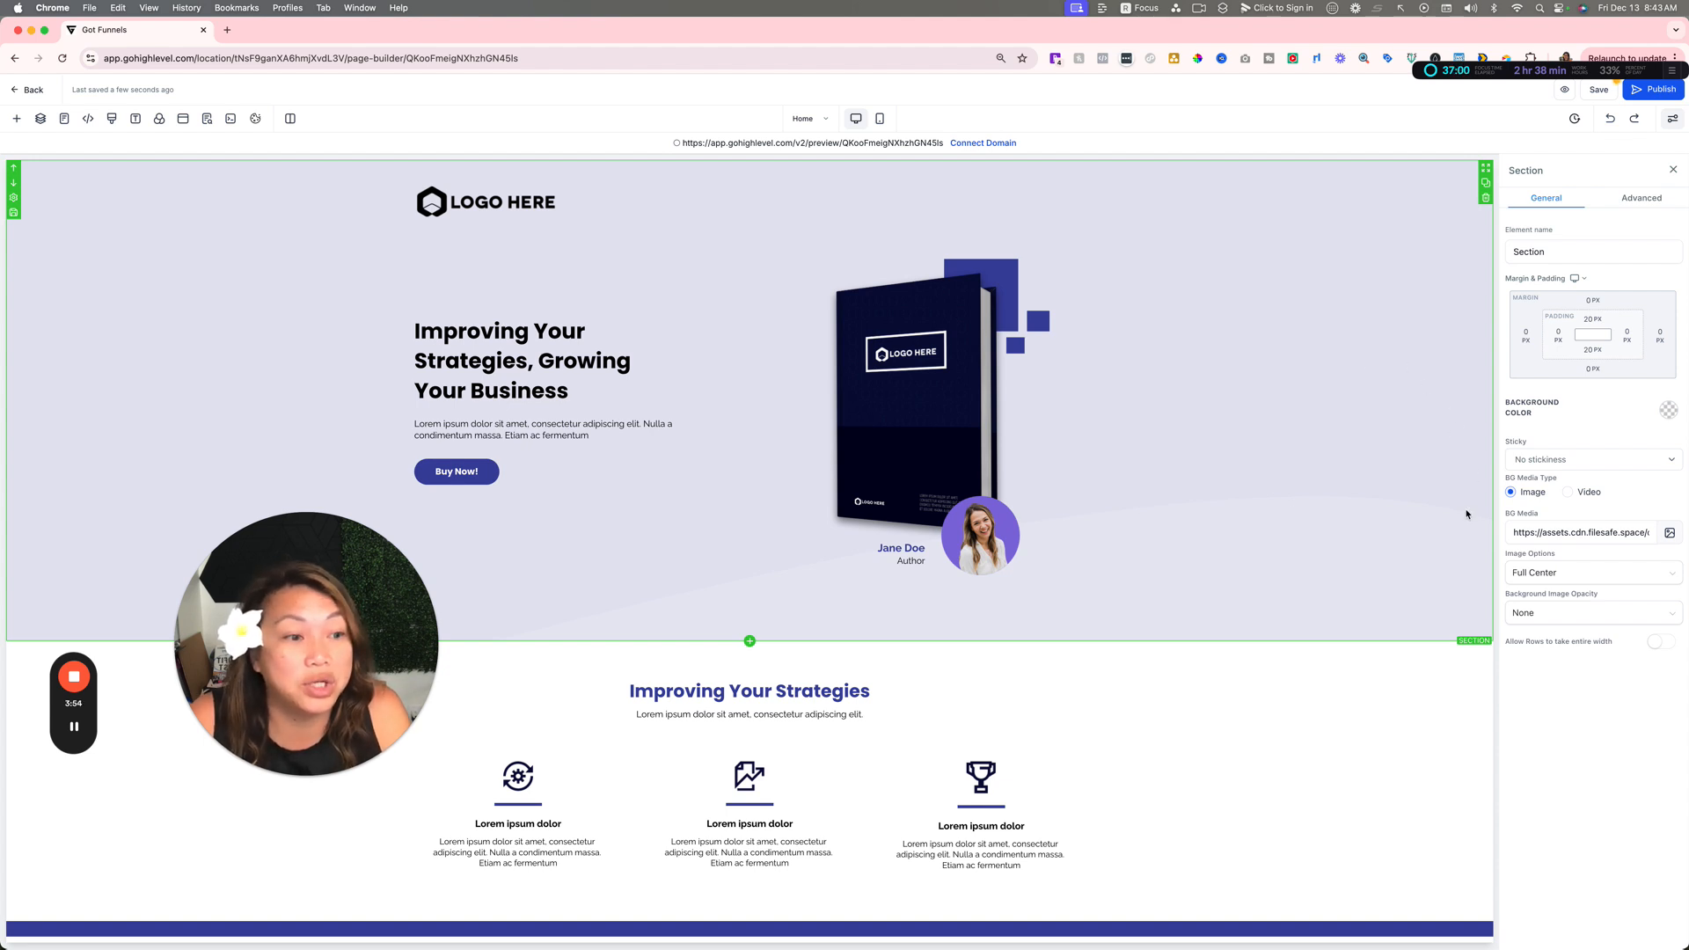
# Step: Set the hero section's background color to black
pyautogui.click(1672, 412)
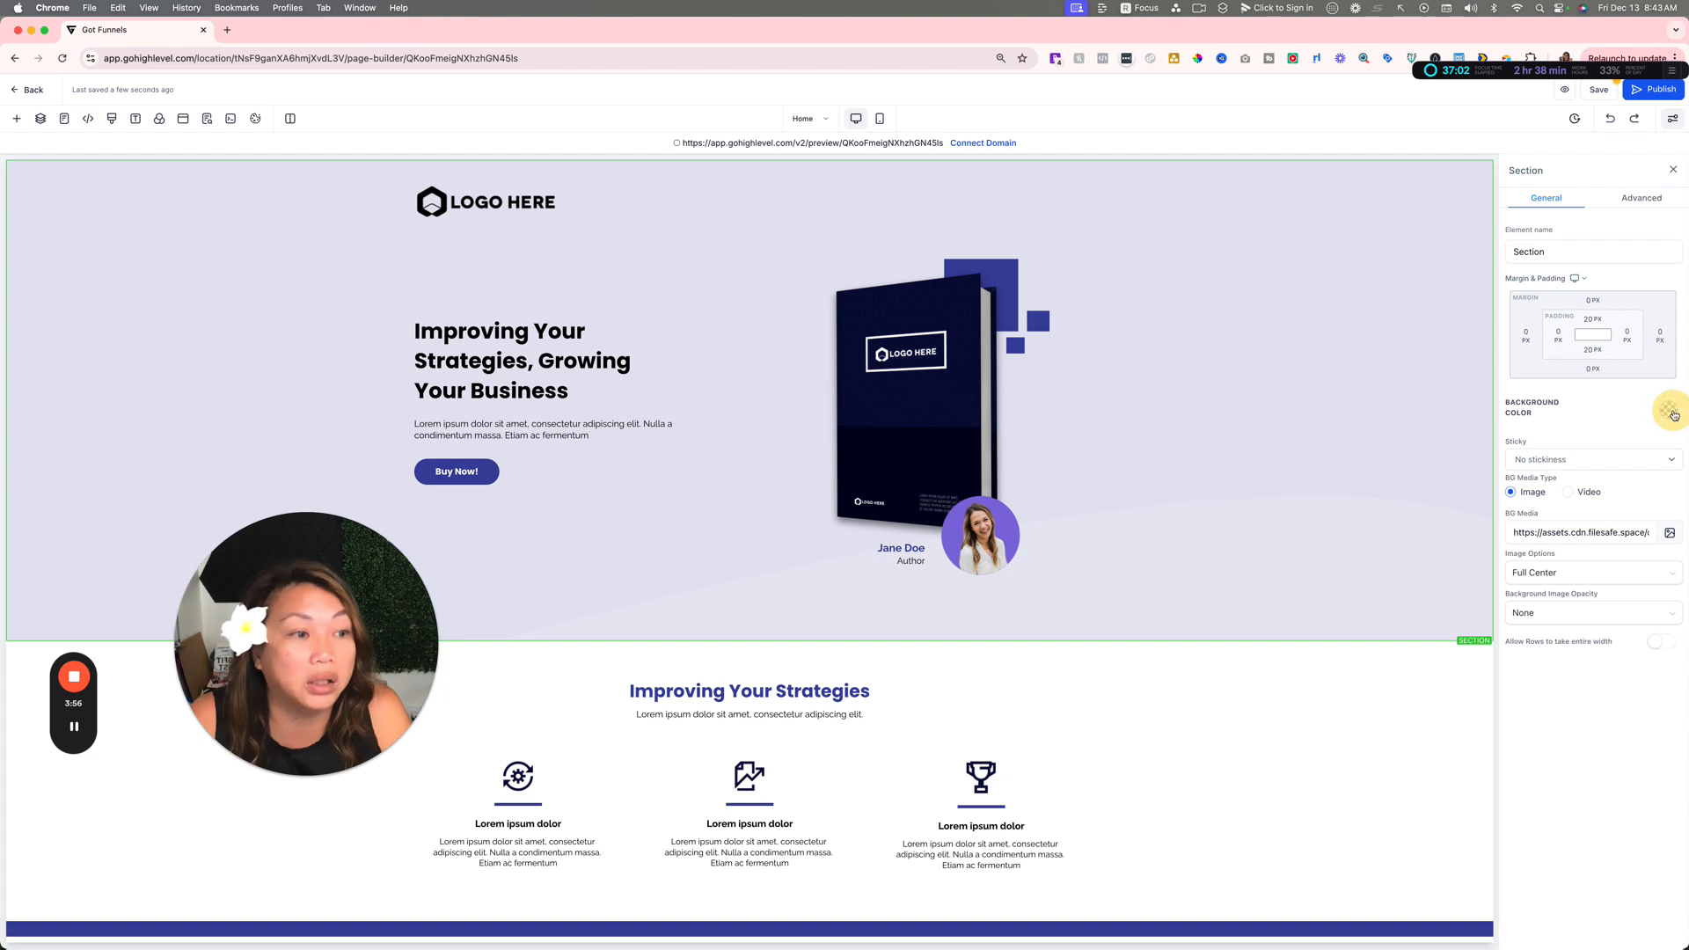
pyautogui.click(1610, 447)
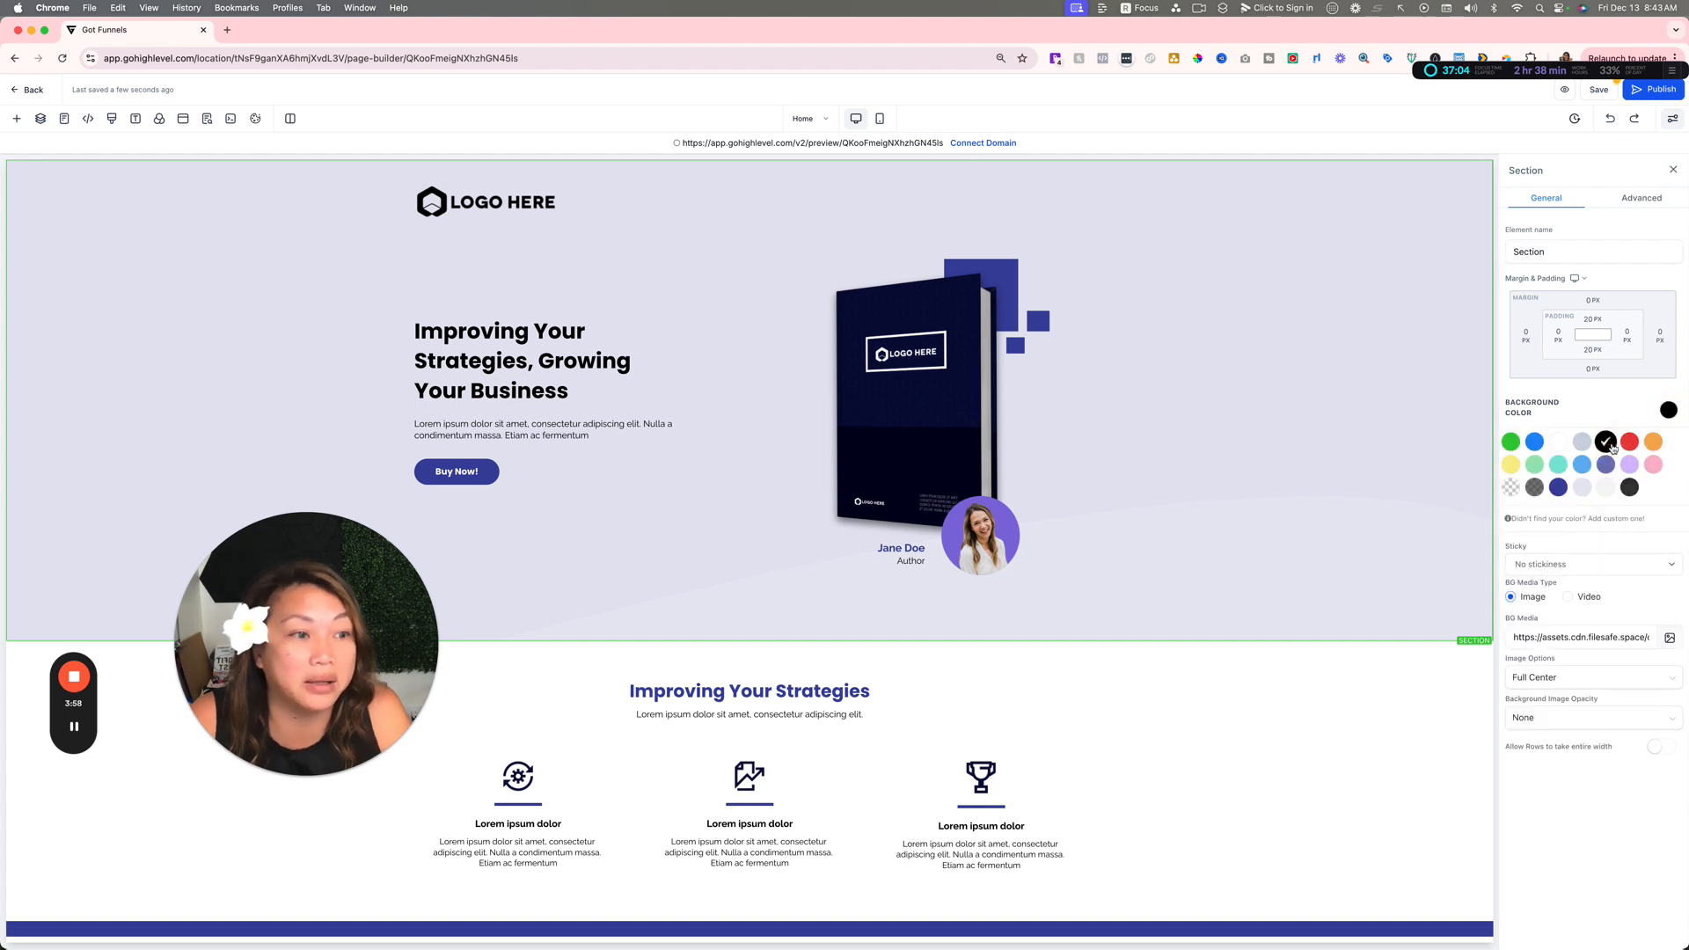
pyautogui.click(1606, 415)
# Step: Try clearing the hero section's background media URL and undo the removal
pyautogui.click(1569, 633)
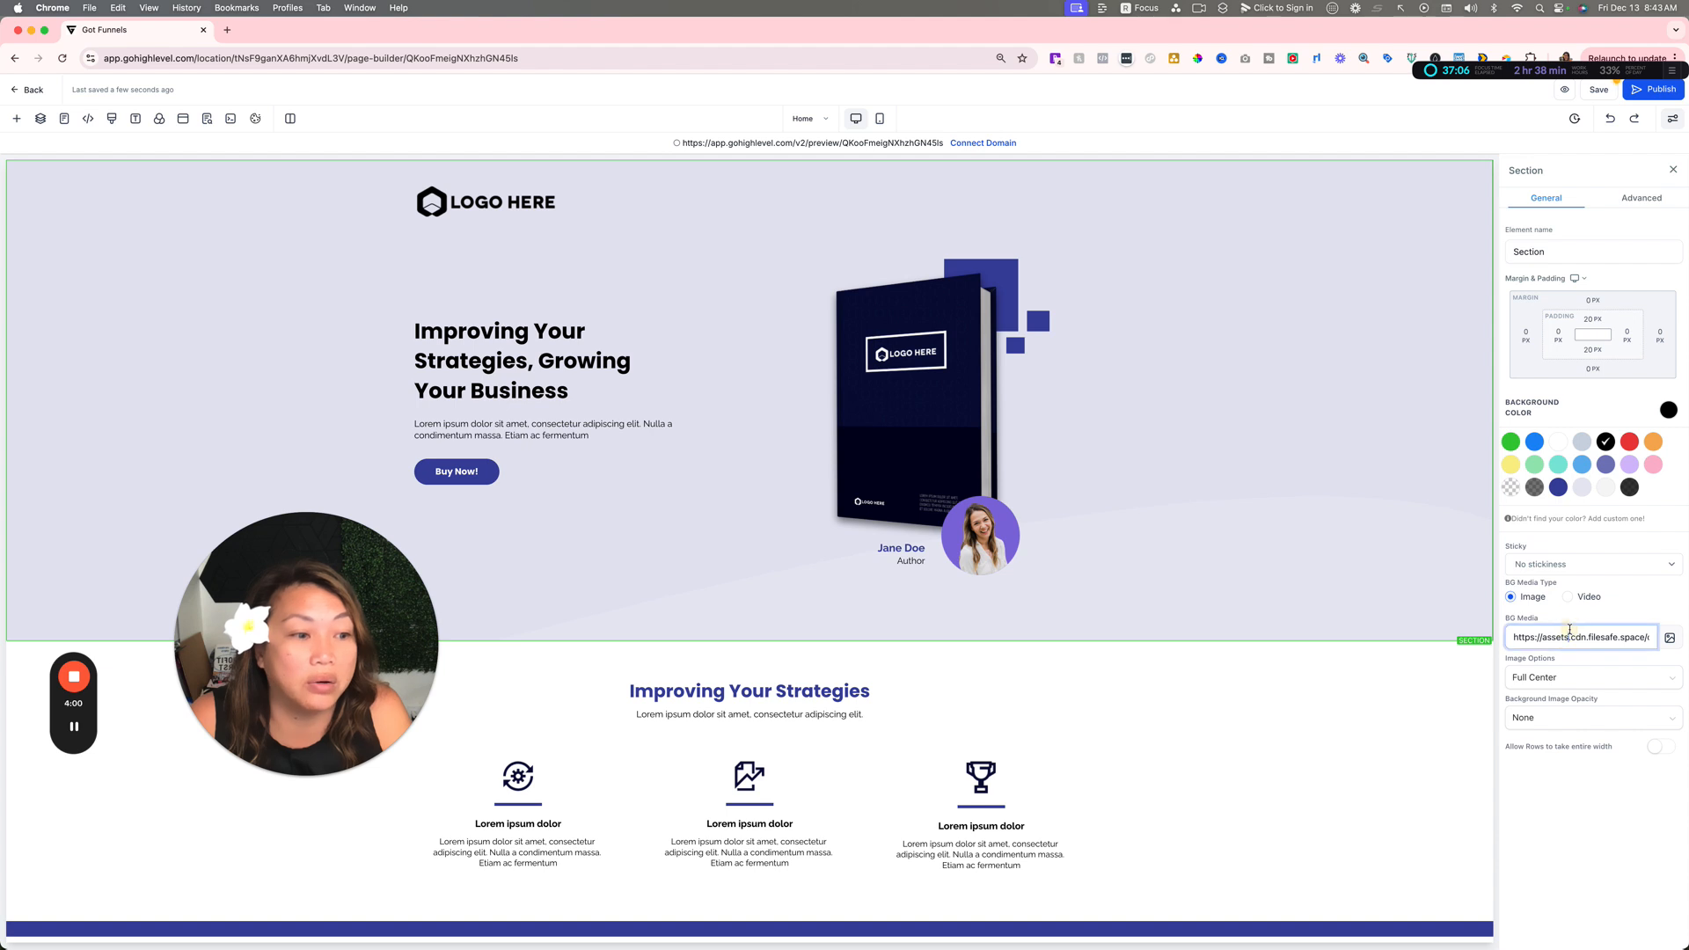
pyautogui.press('super+a')
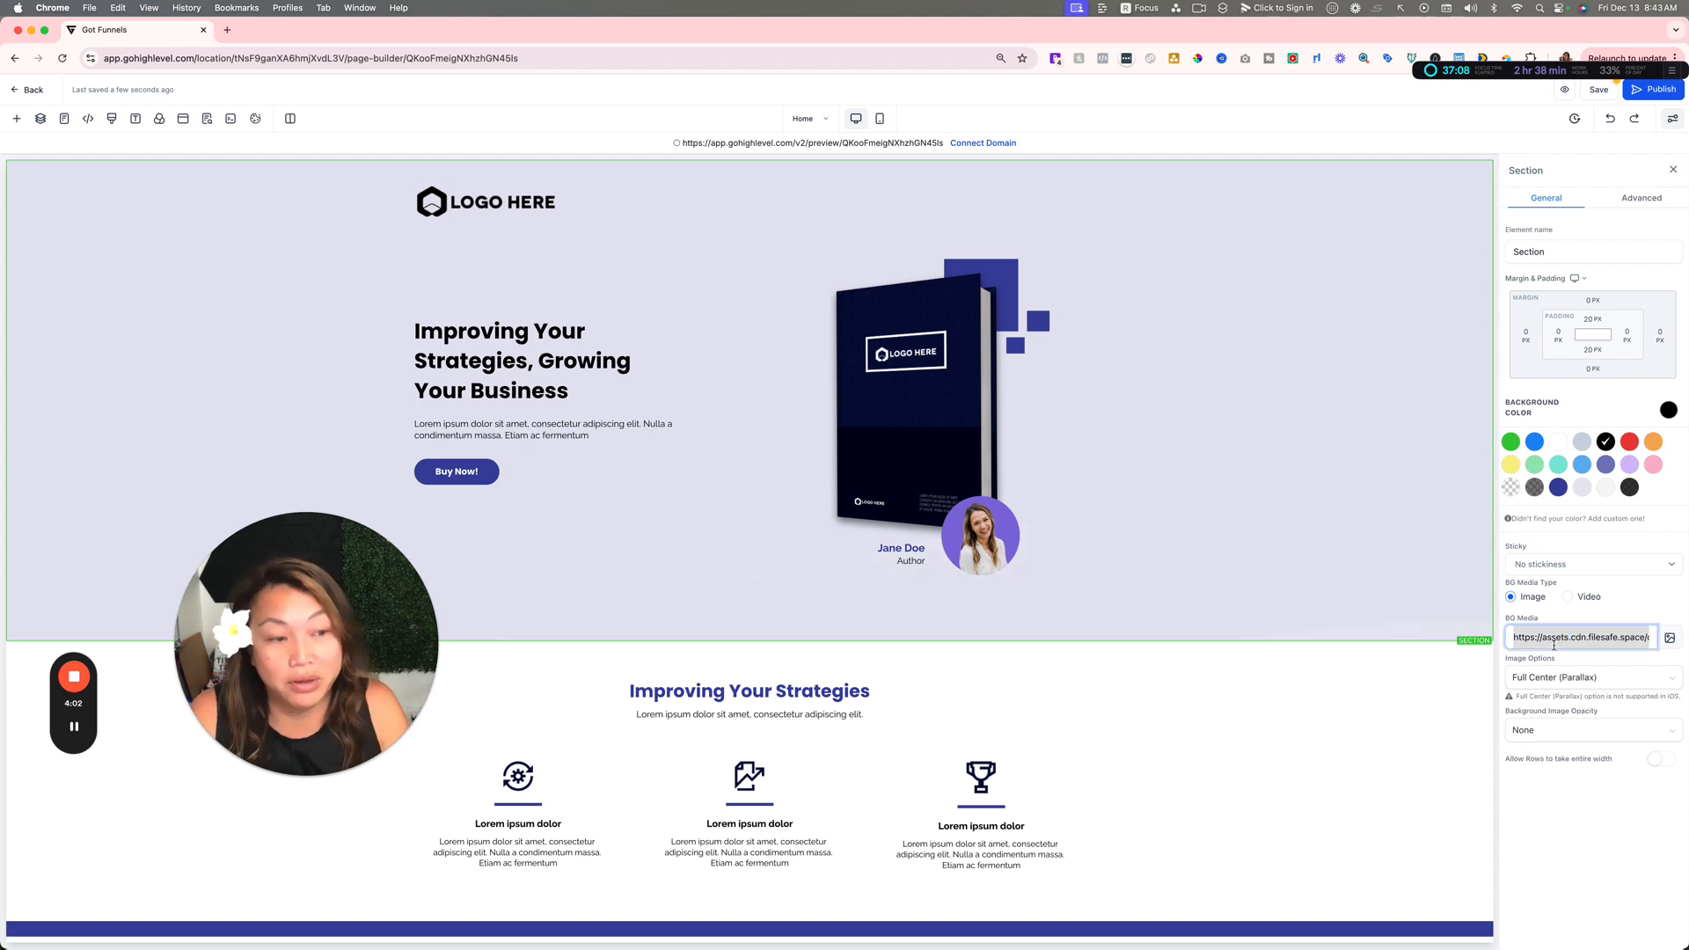
pyautogui.press('BackSpace')
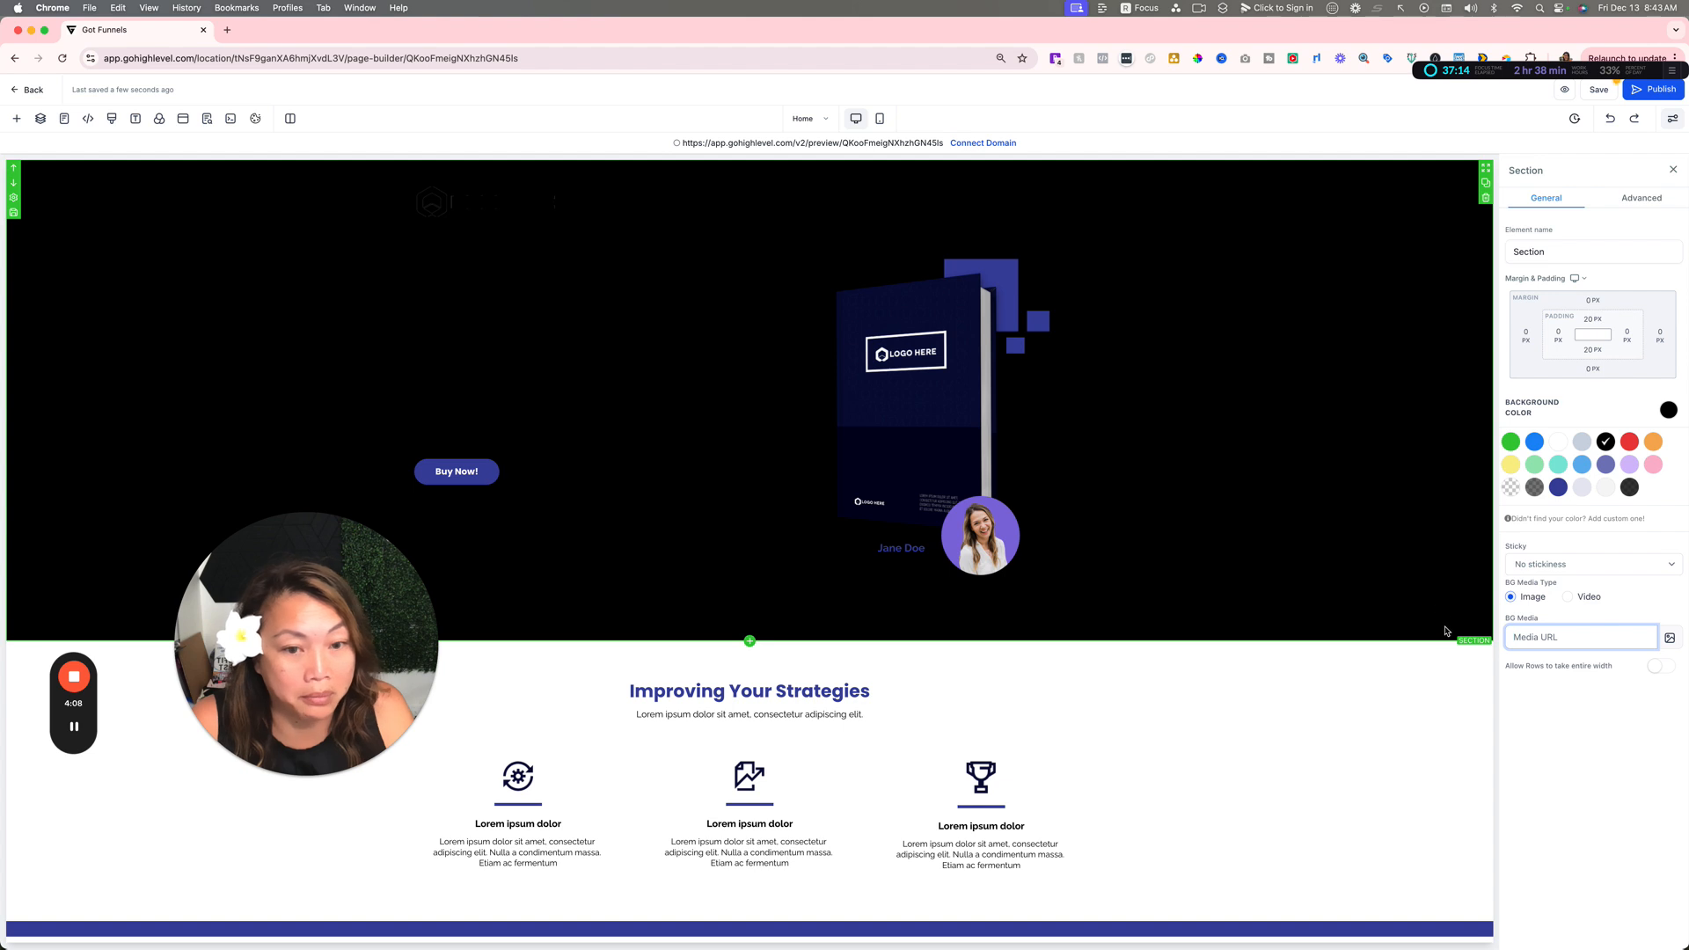
pyautogui.press('super+z')
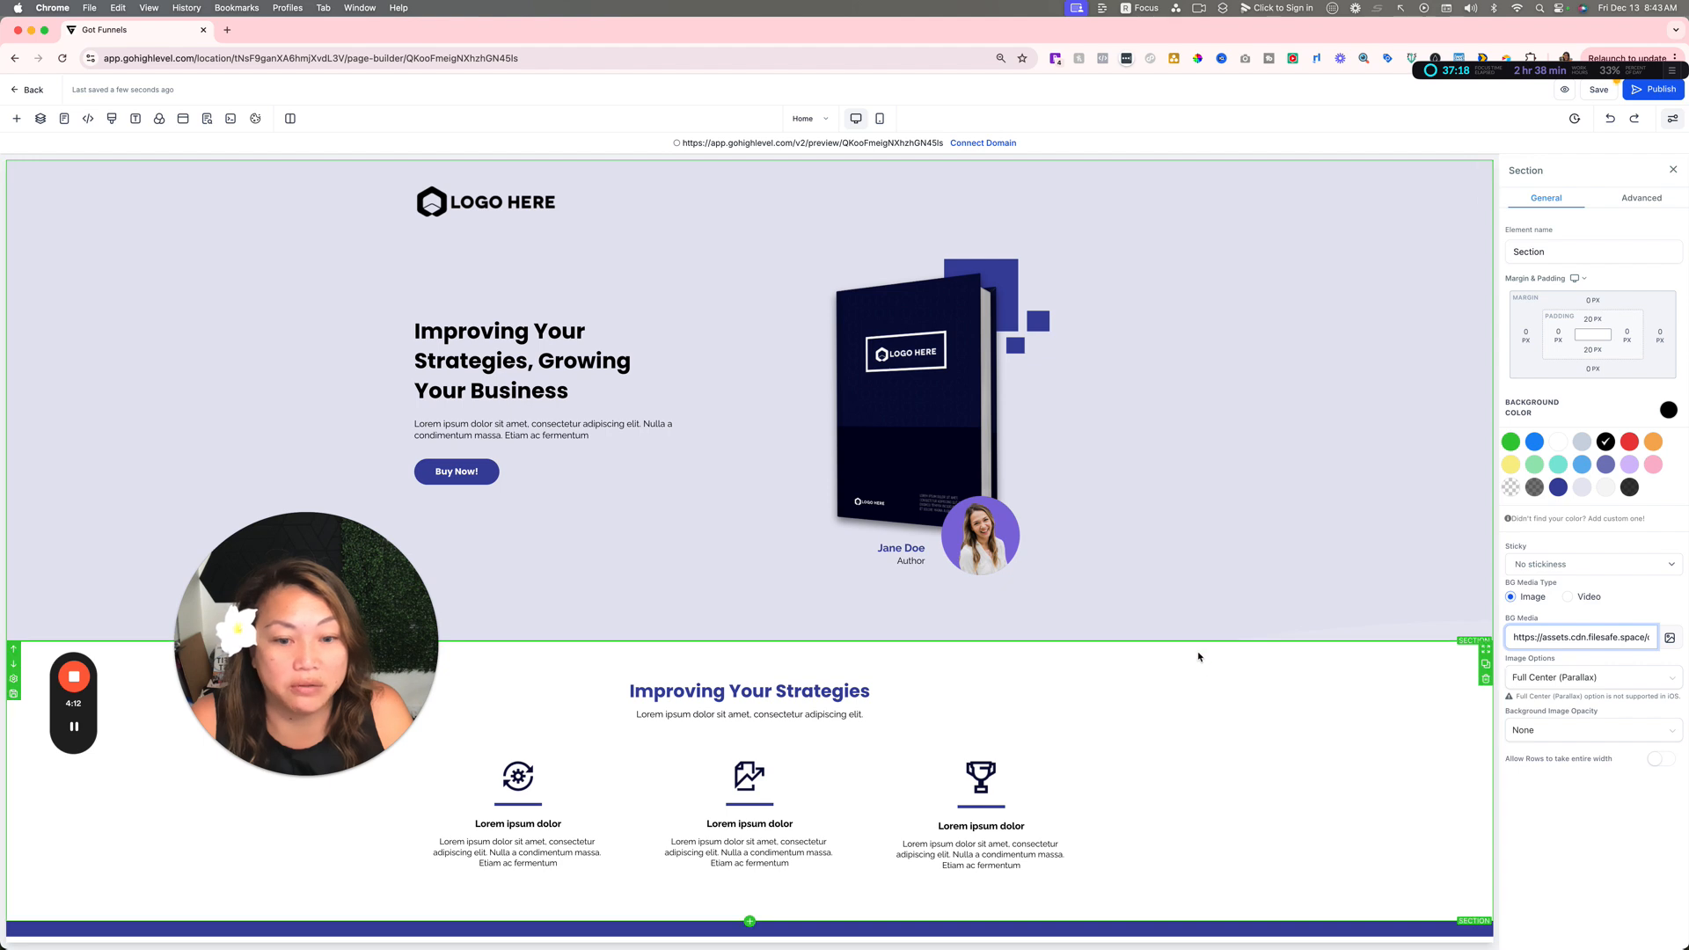
pyautogui.click(1205, 694)
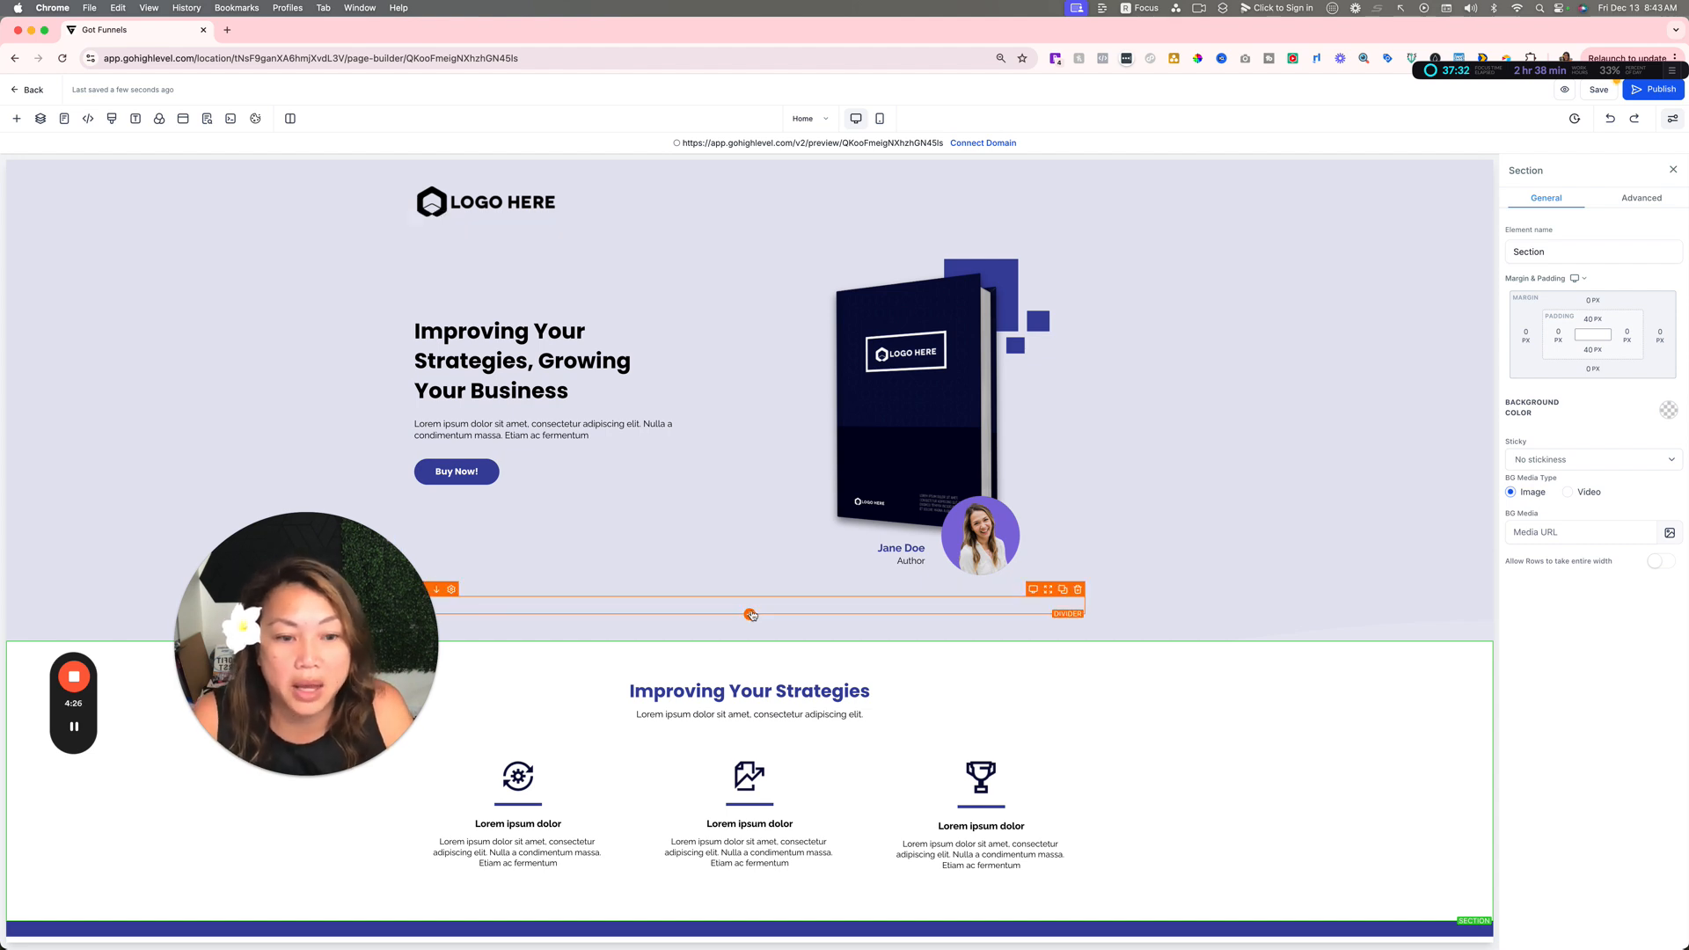
pyautogui.moveTo(354, 598); pyautogui.dragTo(225, 528)
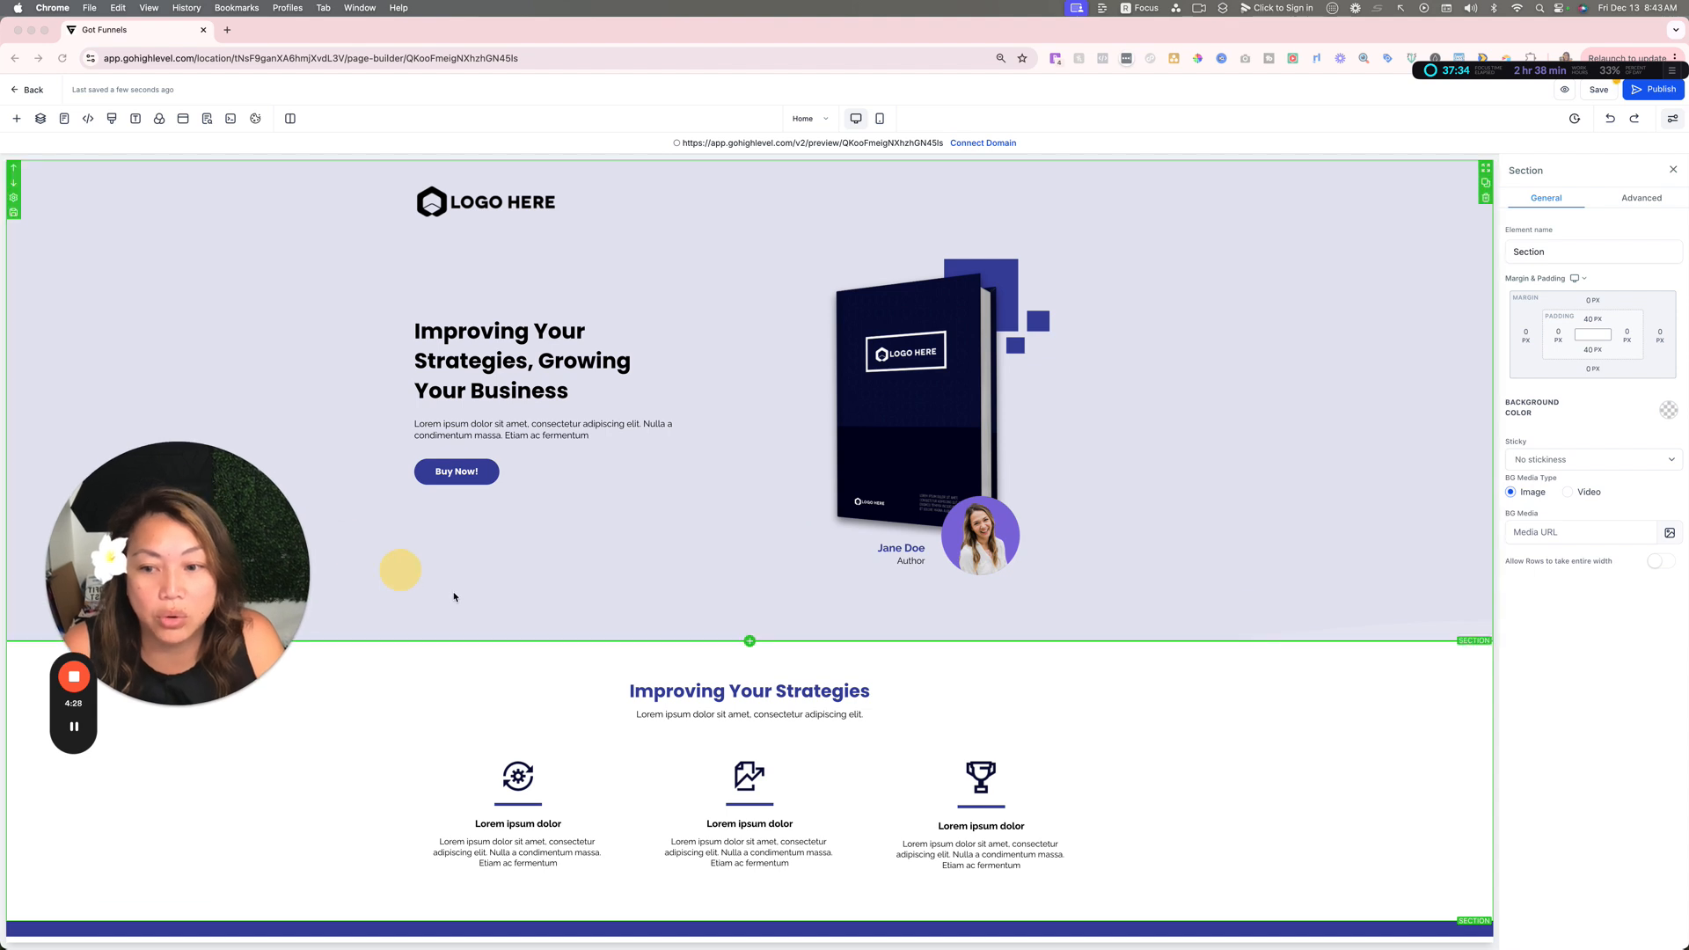
pyautogui.click(822, 614)
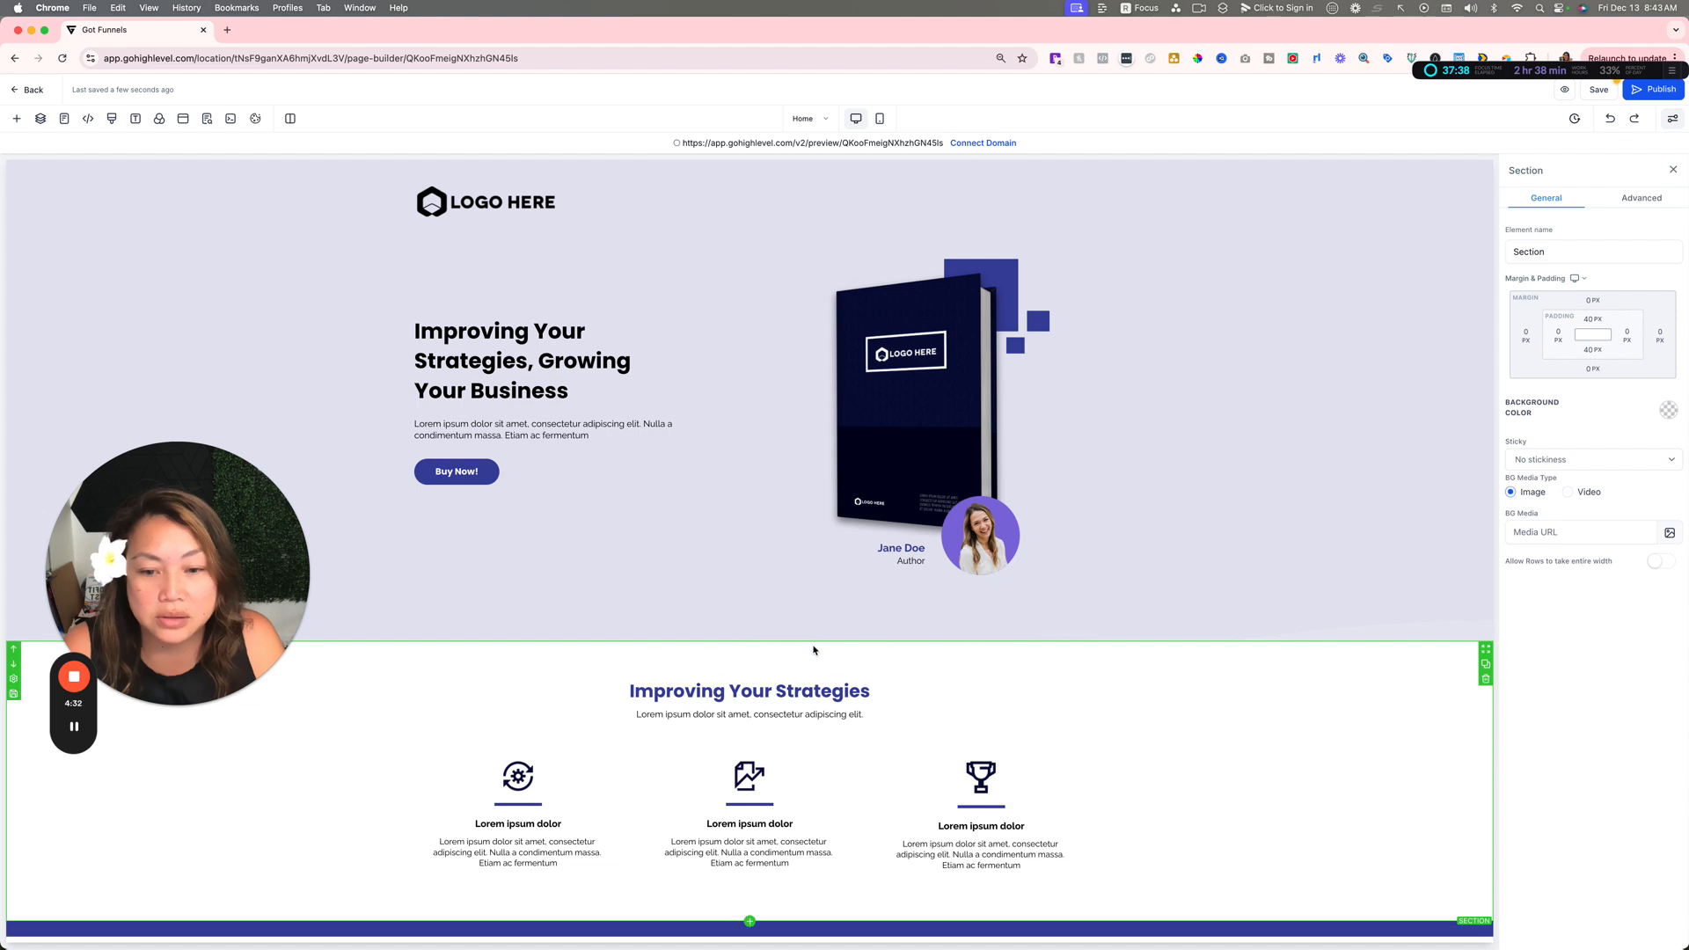
# Step: Add an empty three-column row above the icon row in the "Improving Your Strategies" section
pyautogui.scroll(-3, 813, 650)
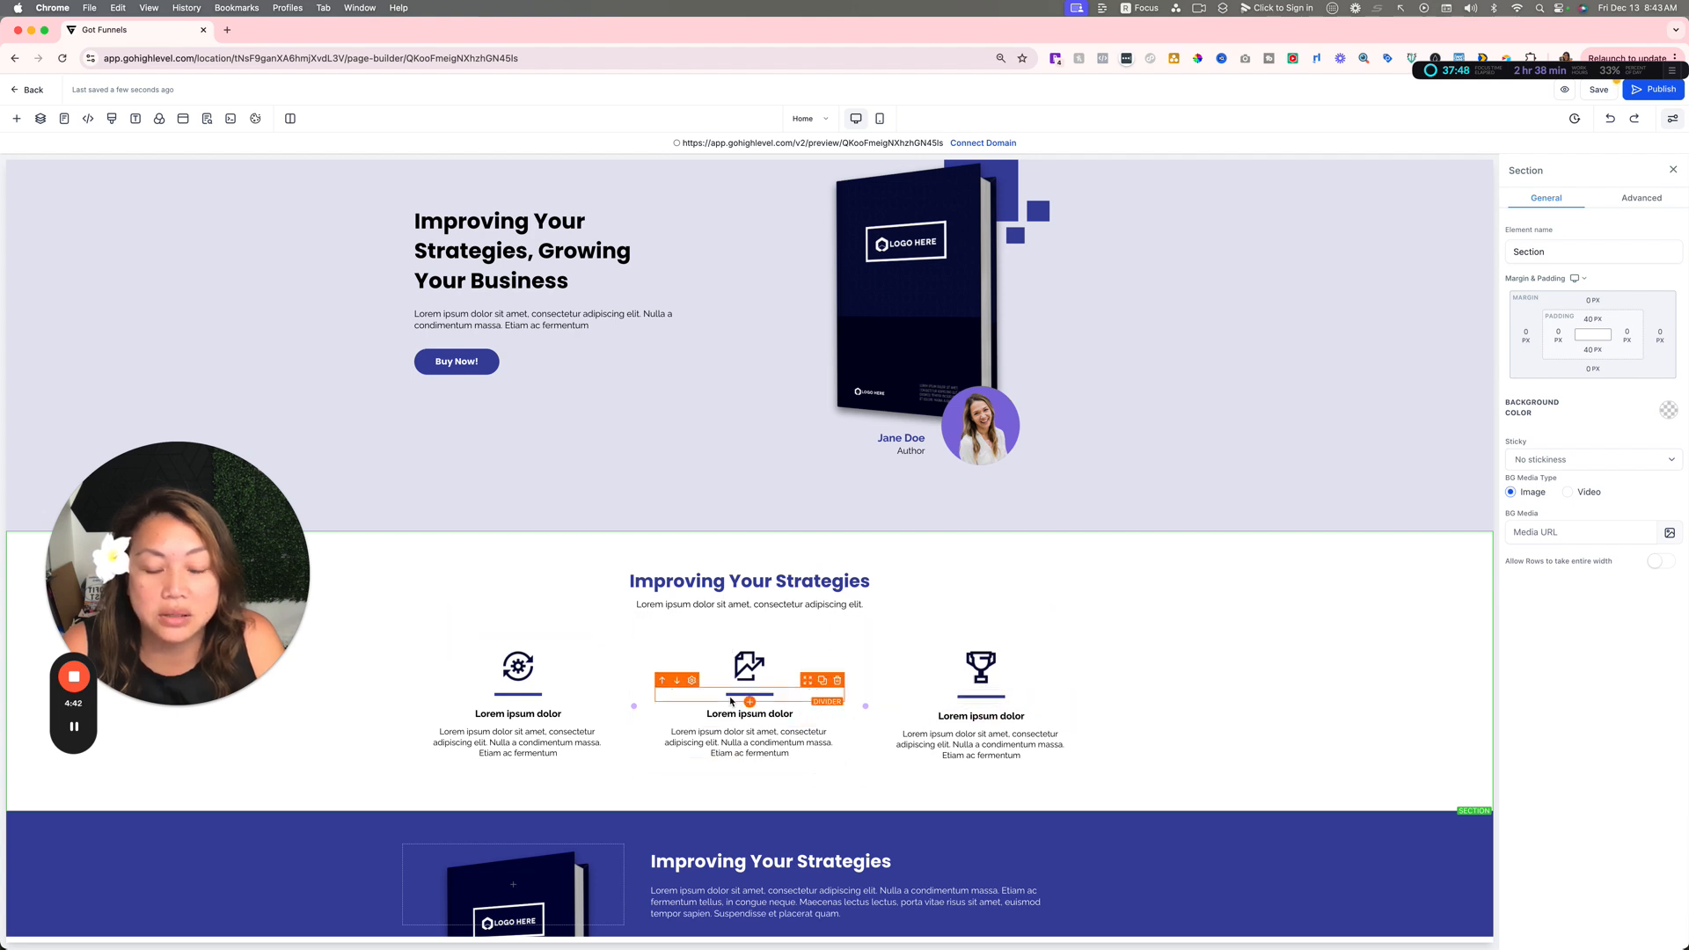
pyautogui.scroll(-3, 935, 704)
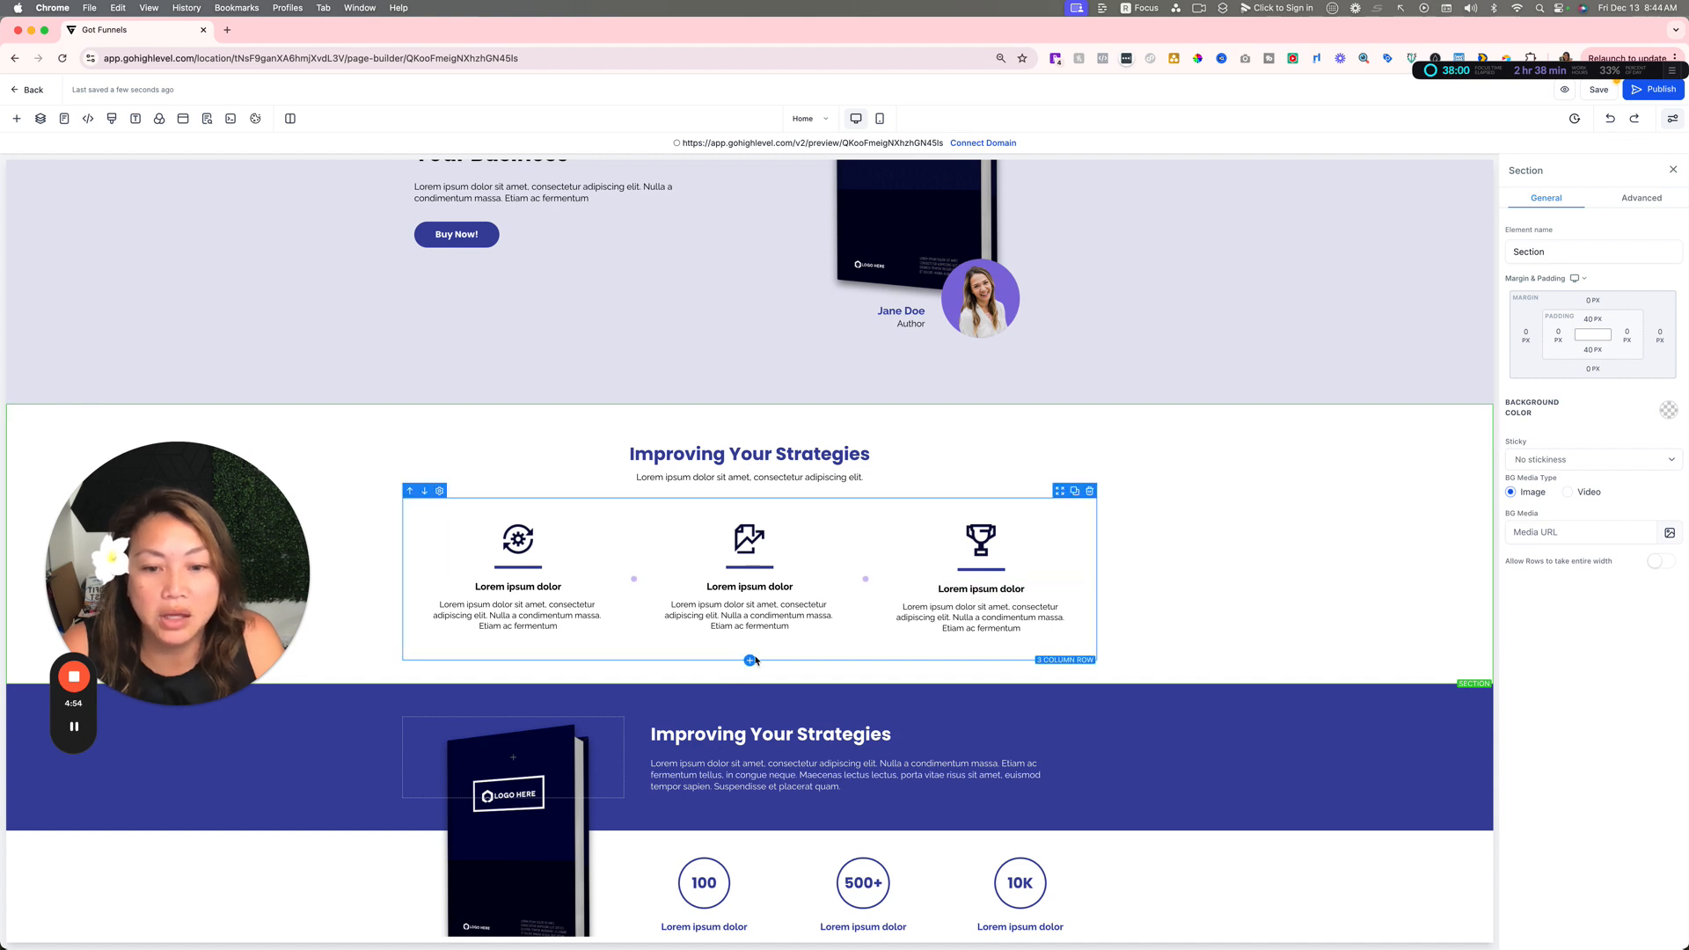
pyautogui.click(749, 660)
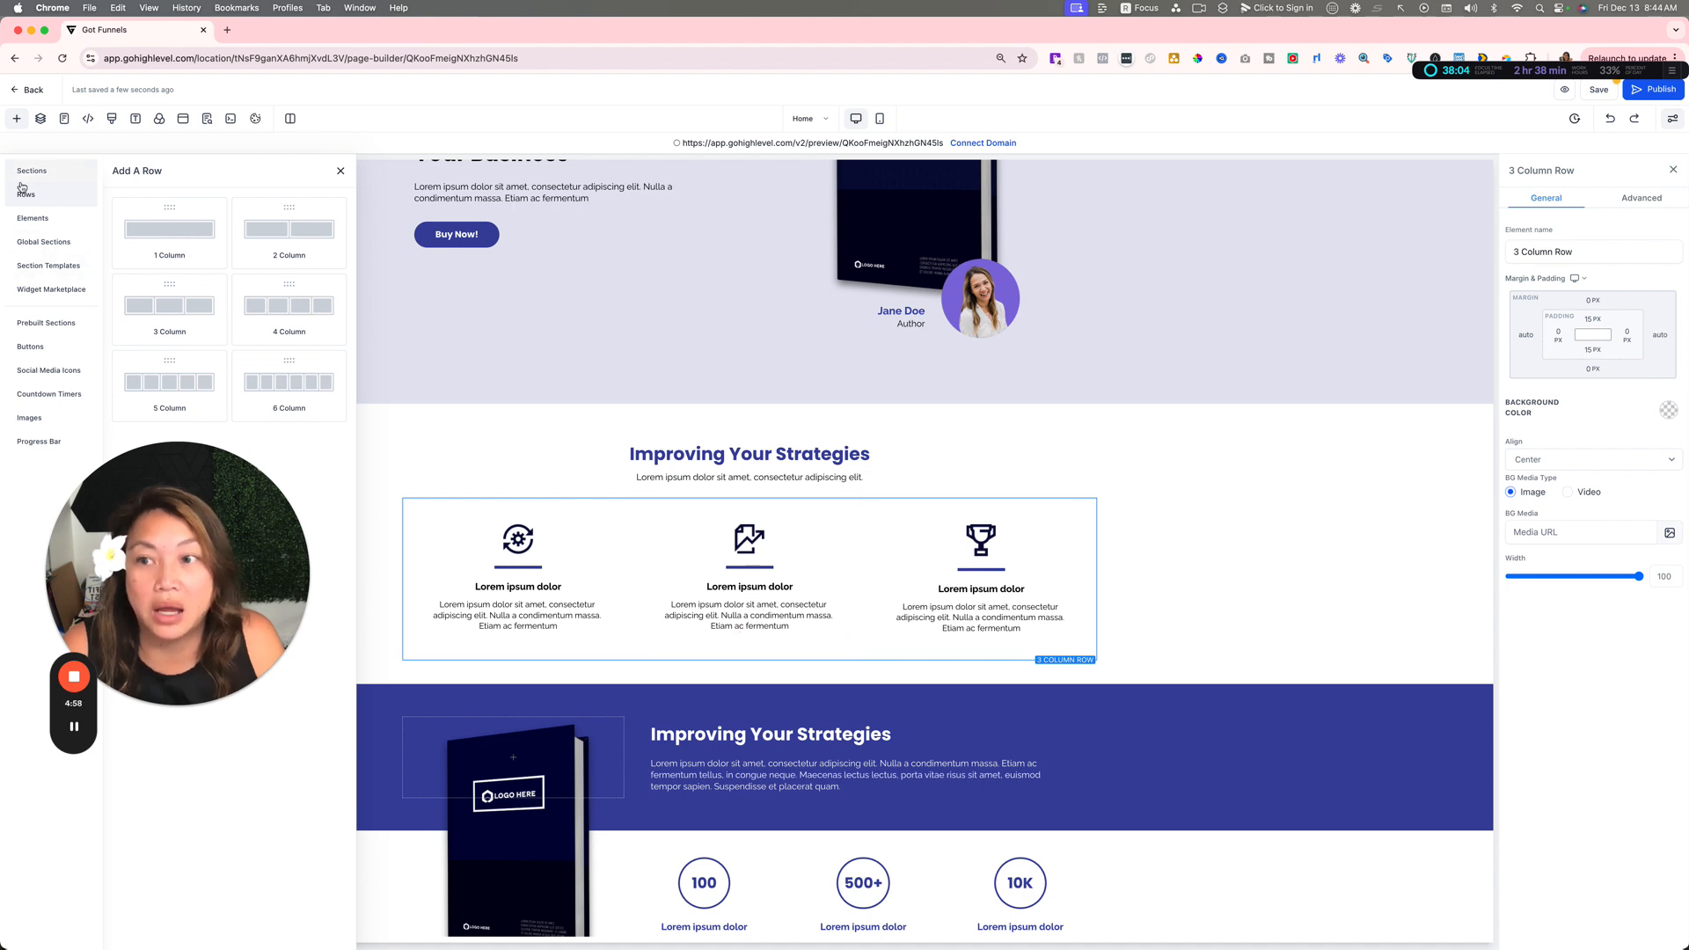
pyautogui.moveTo(170, 312); pyautogui.dragTo(677, 538)
pyautogui.scroll(-1, 606, 608)
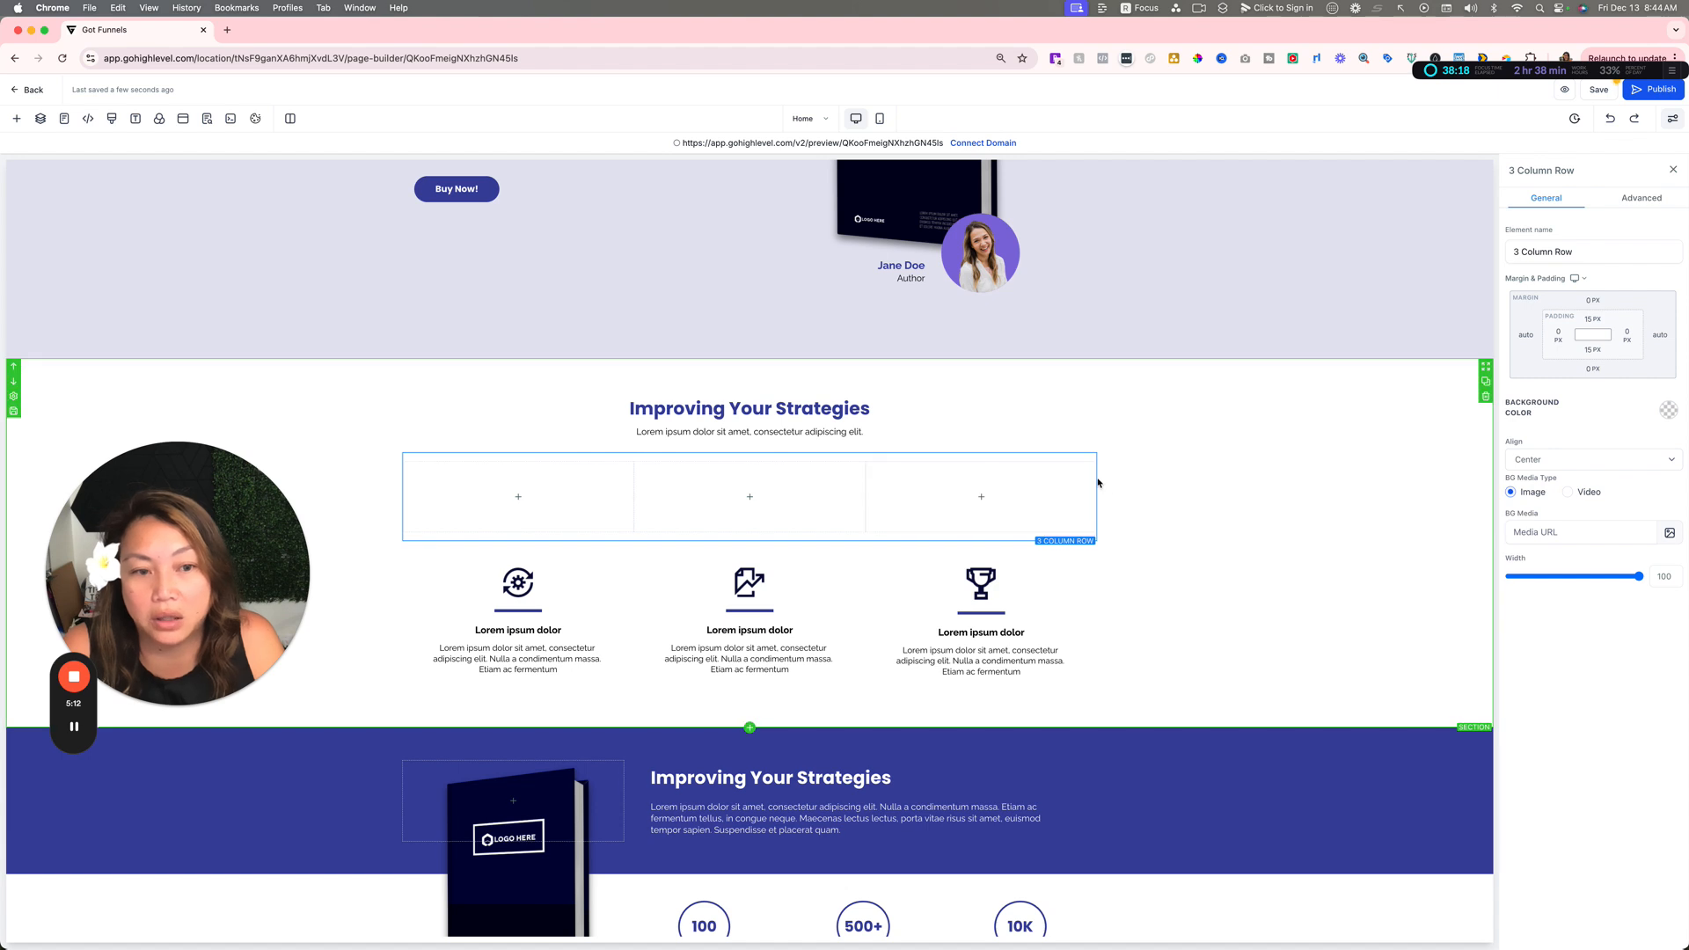
# Step: Delete the new row's third column and add a headline element to each of the two remaining columns
pyautogui.click(1090, 455)
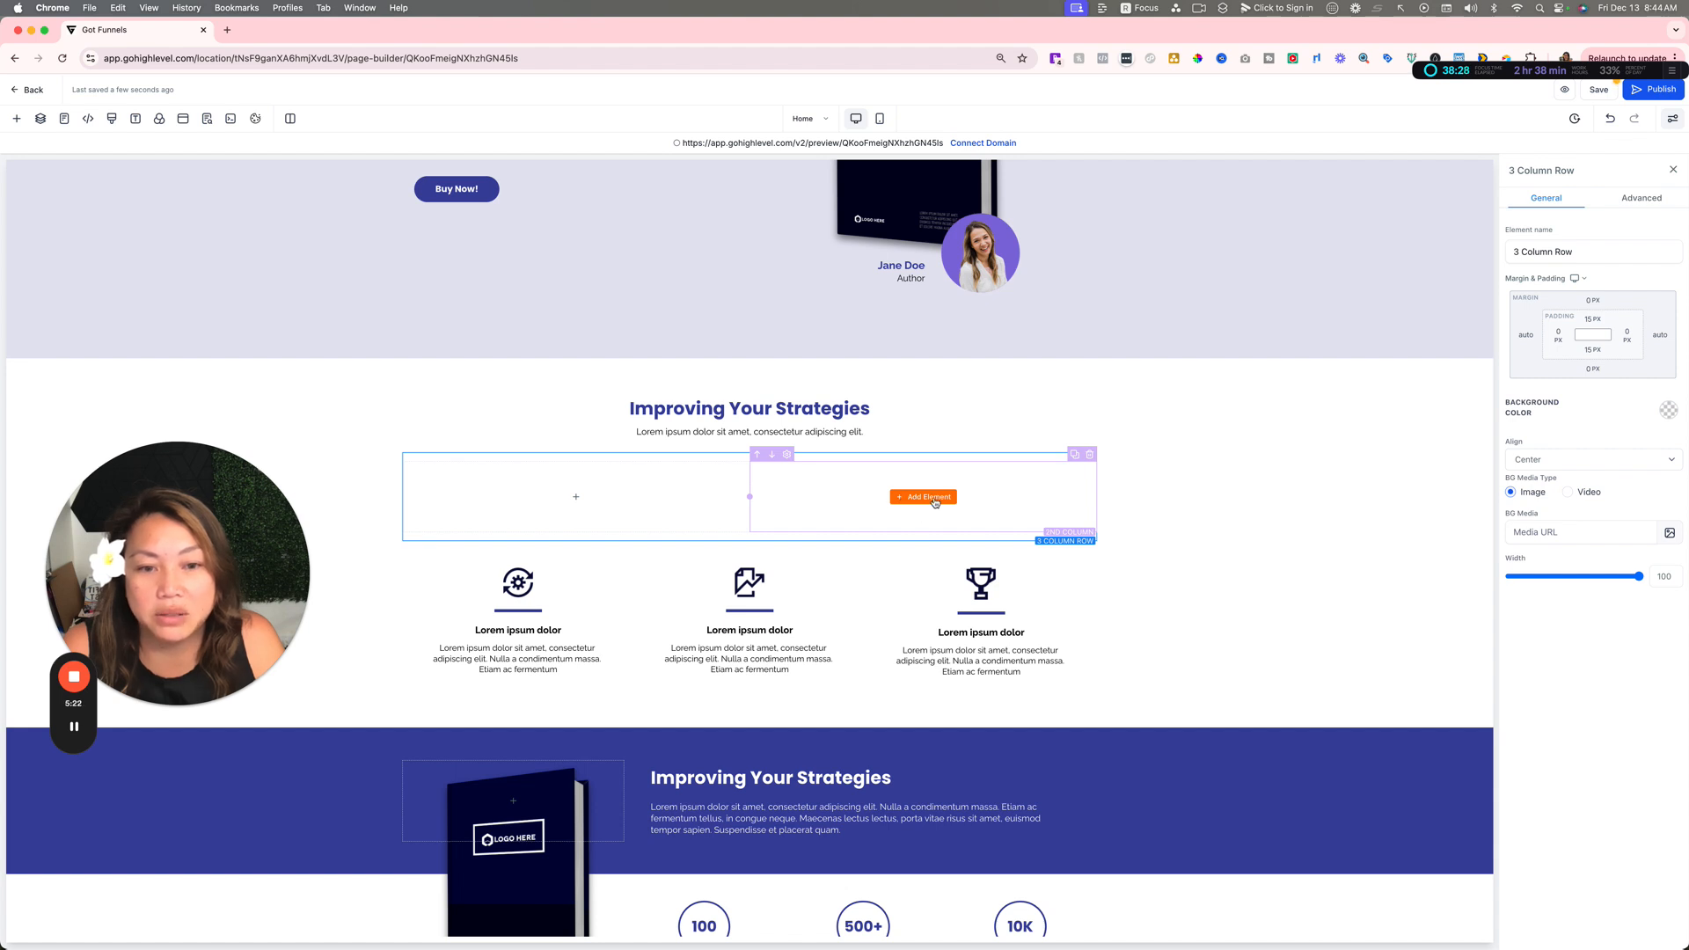
pyautogui.click(902, 497)
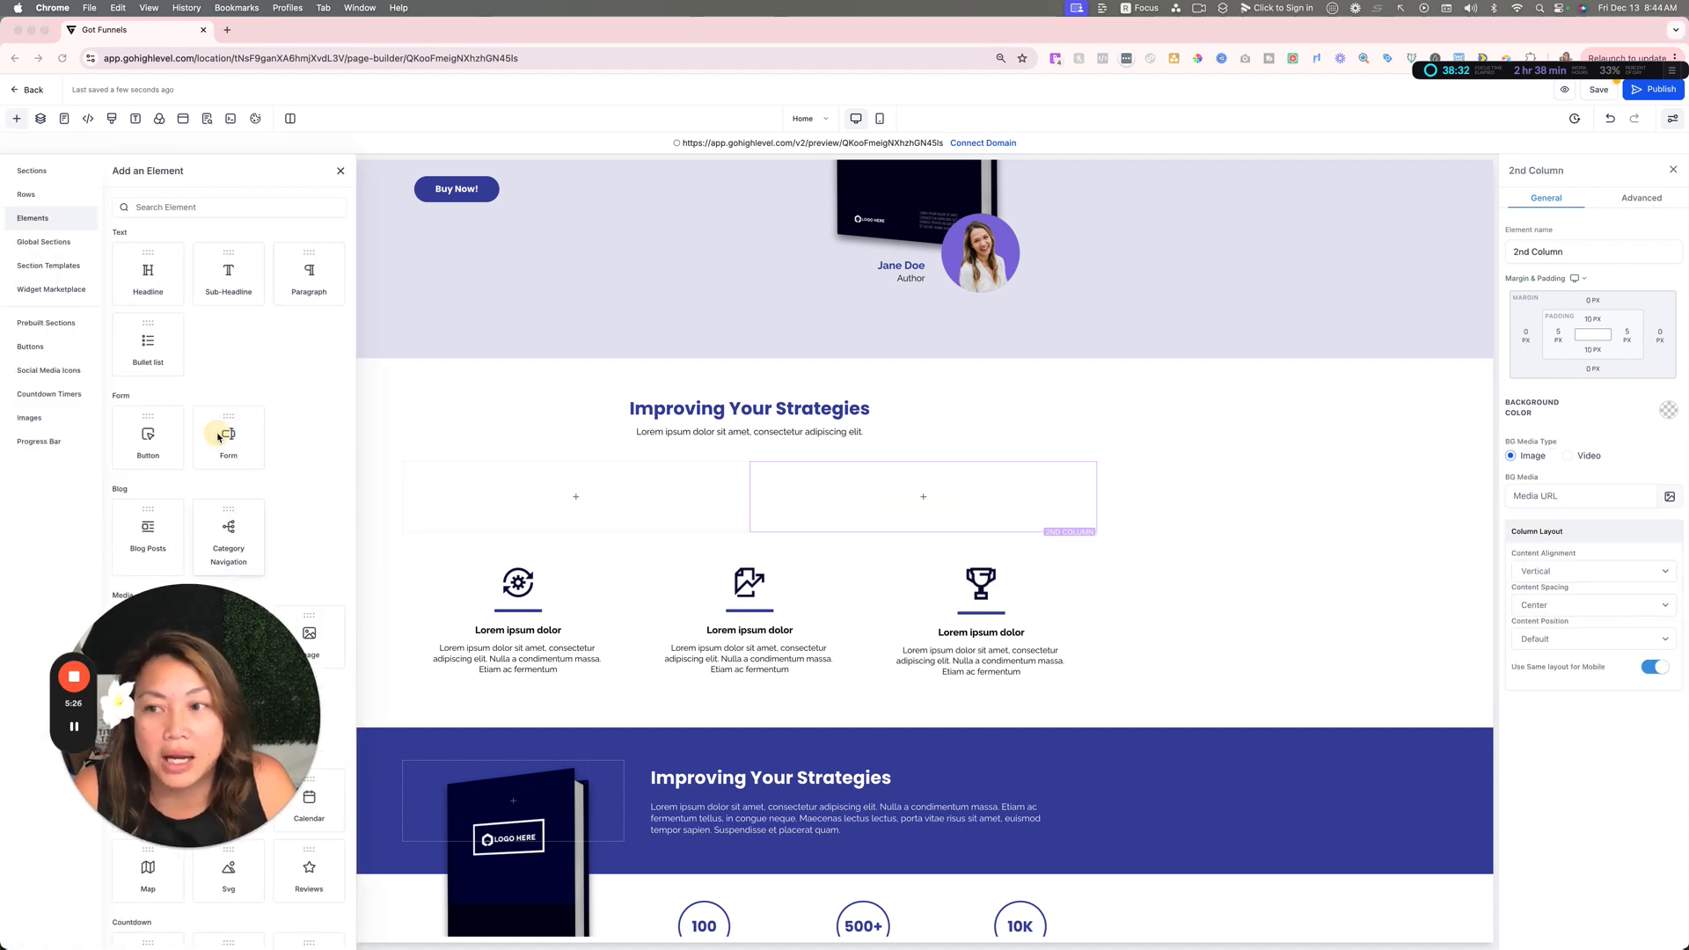
pyautogui.moveTo(150, 273); pyautogui.dragTo(916, 541)
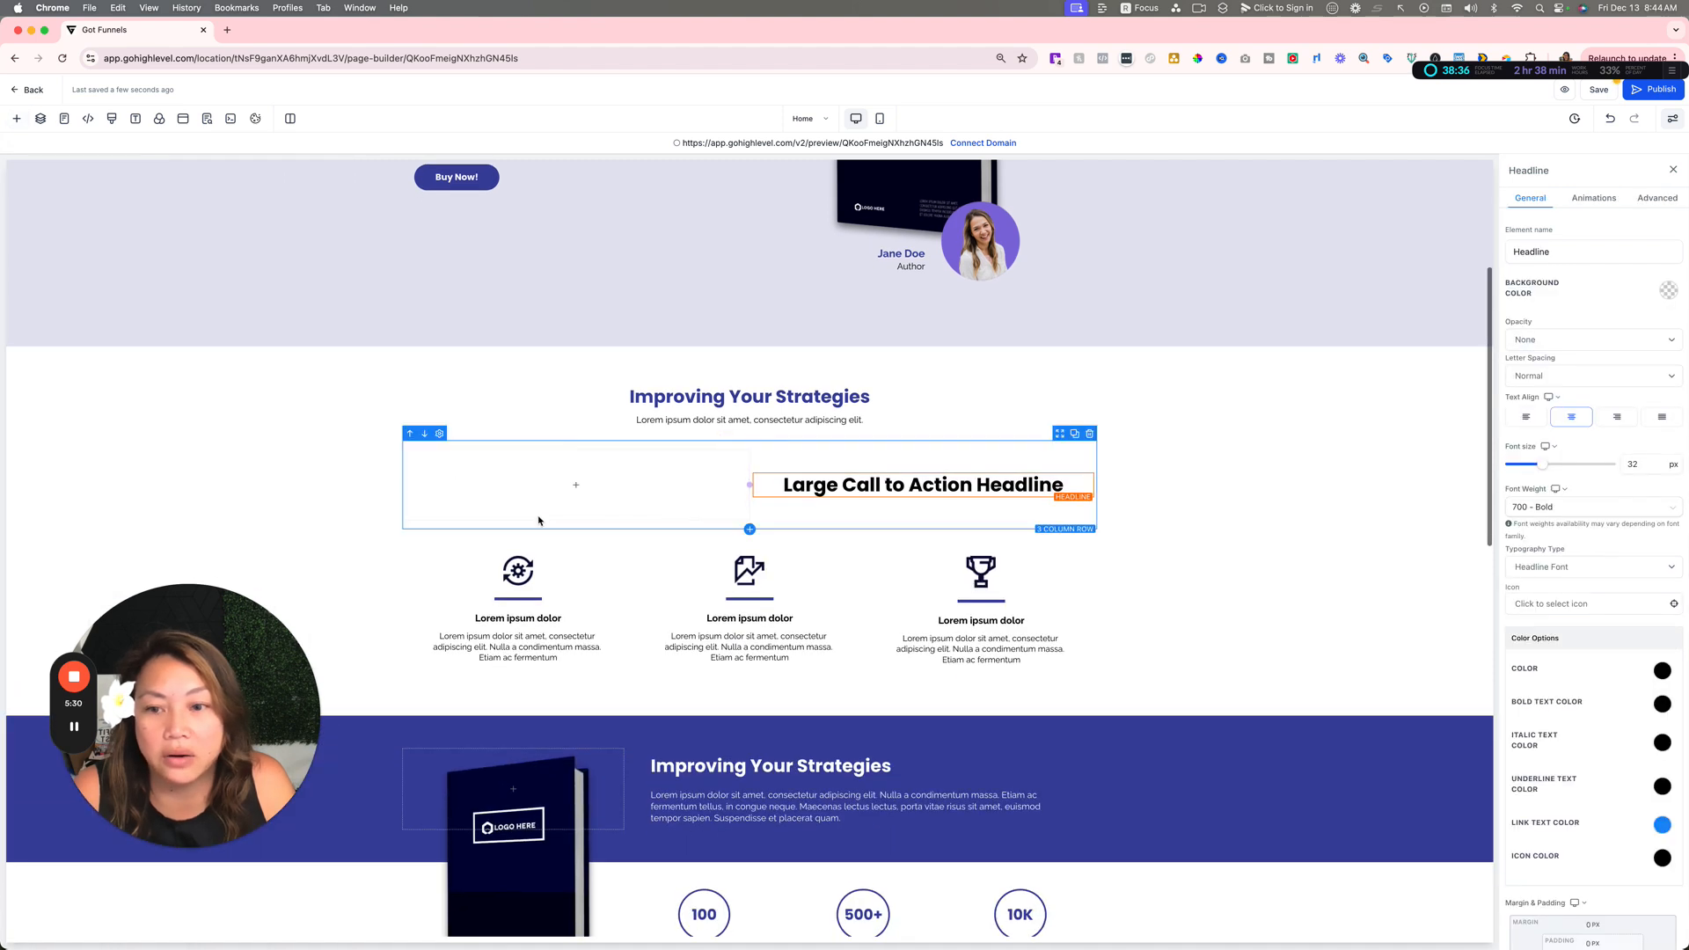
pyautogui.click(576, 486)
pyautogui.moveTo(153, 258); pyautogui.dragTo(528, 495)
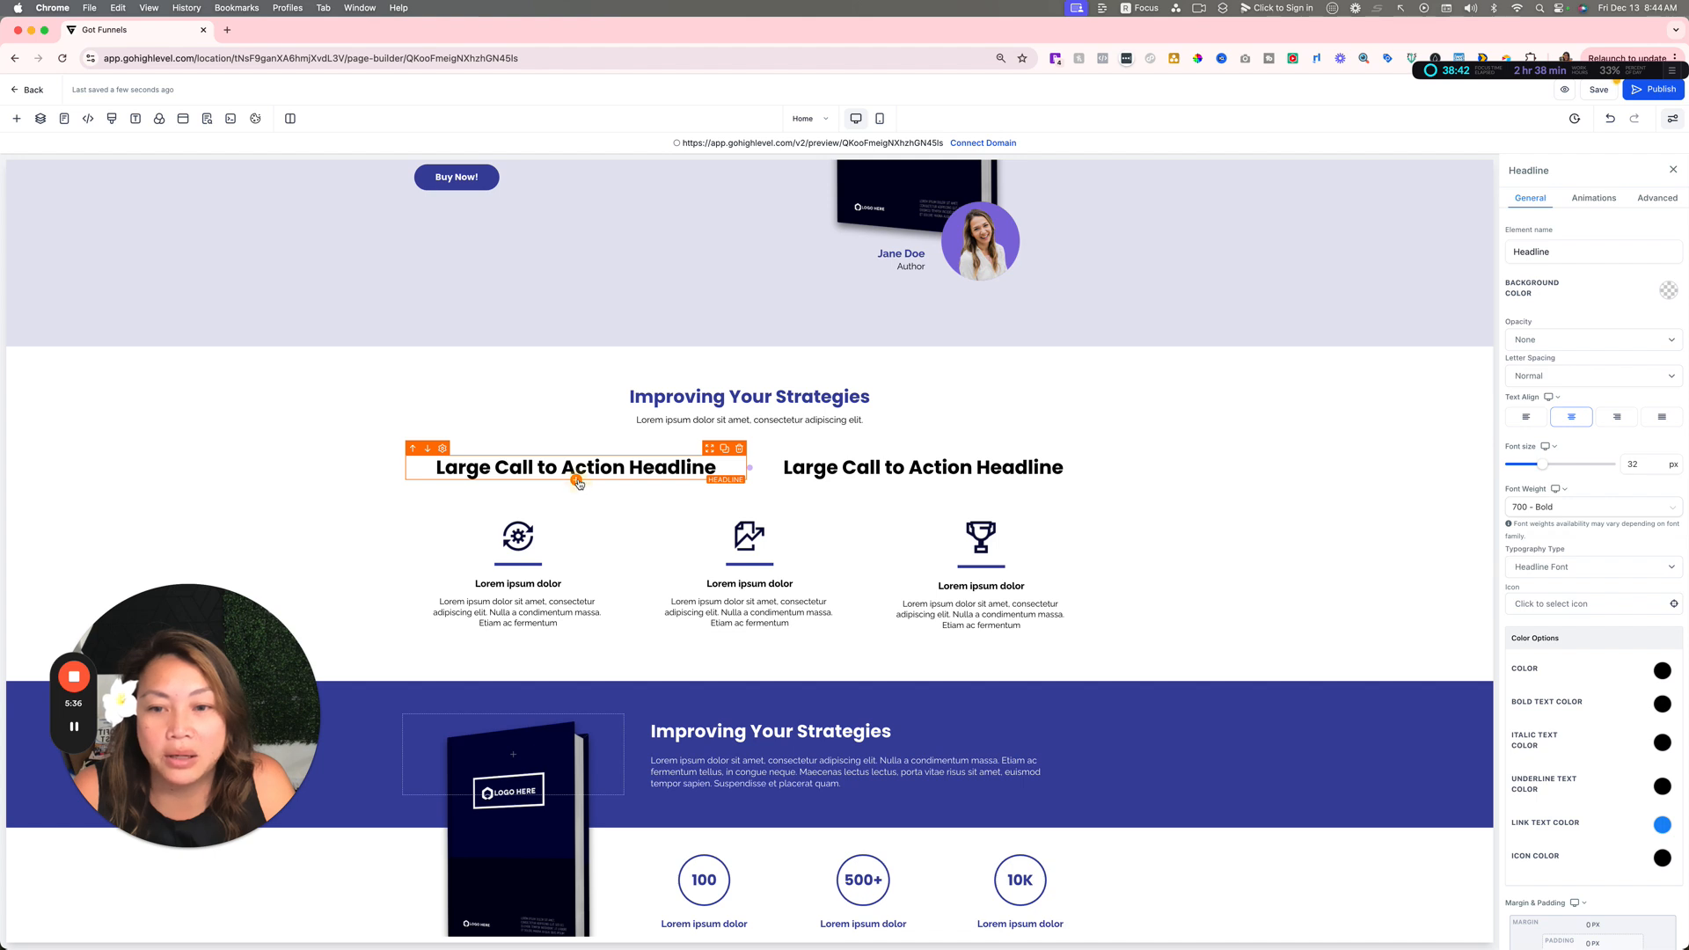
# Step: Add an image element to the row's first column and place it below the headline
pyautogui.click(576, 482)
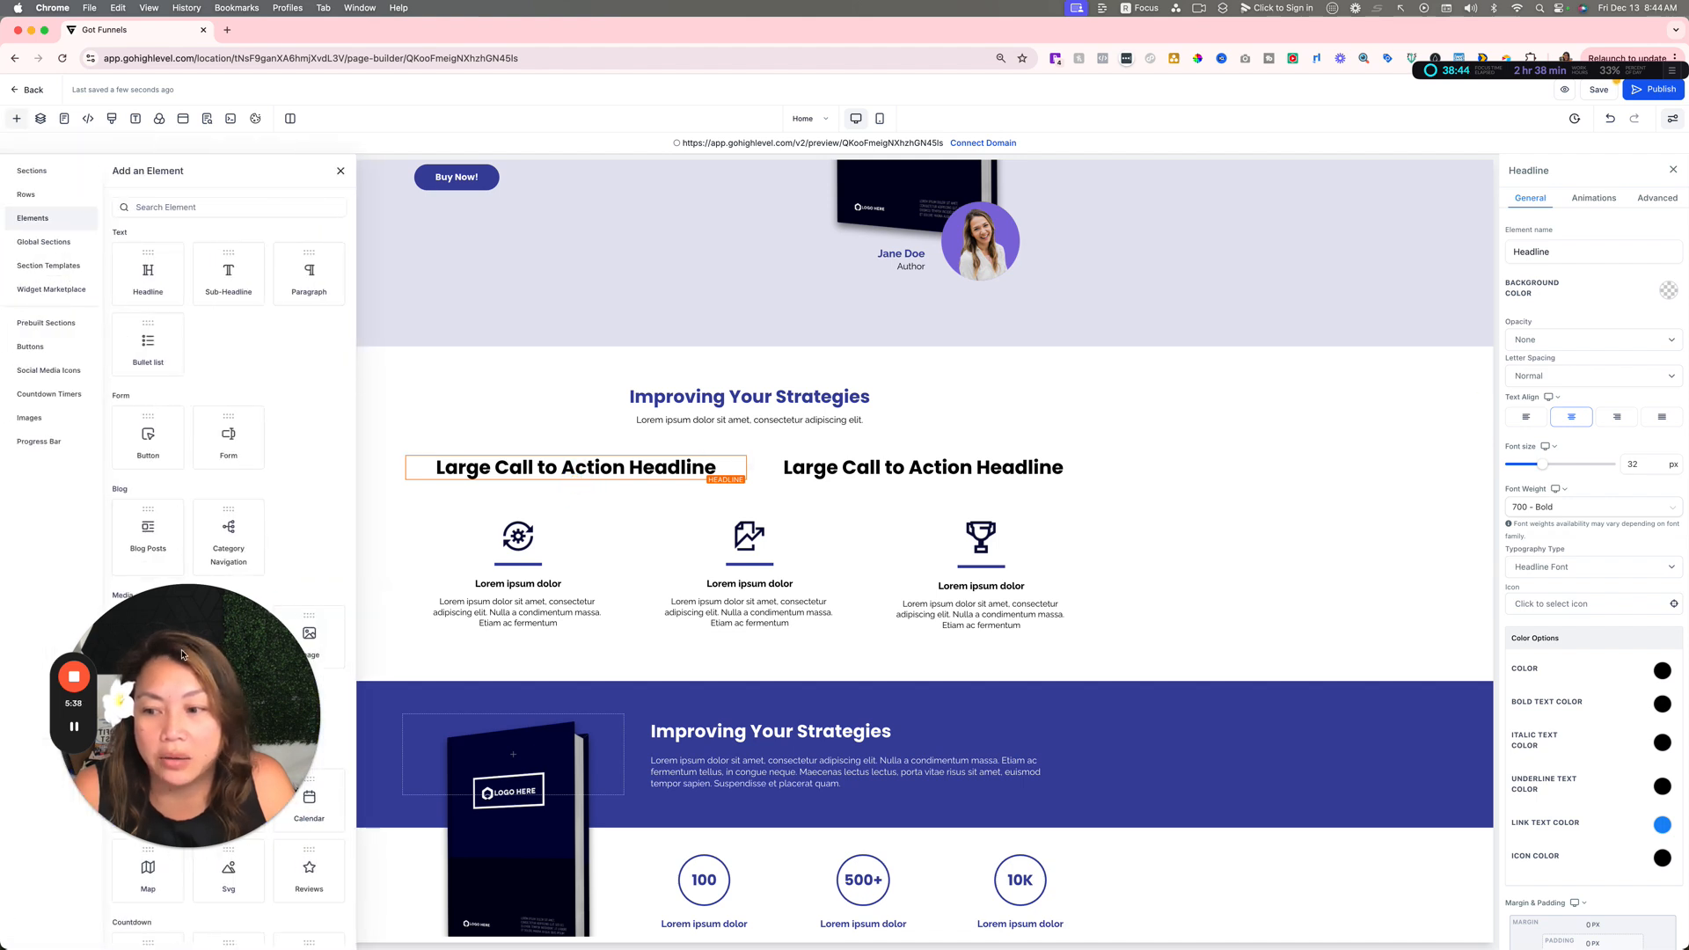
pyautogui.moveTo(196, 711); pyautogui.dragTo(480, 690)
pyautogui.moveTo(299, 637); pyautogui.dragTo(531, 529)
pyautogui.moveTo(529, 648); pyautogui.dragTo(1402, 750)
pyautogui.scroll(-1, 299, 616)
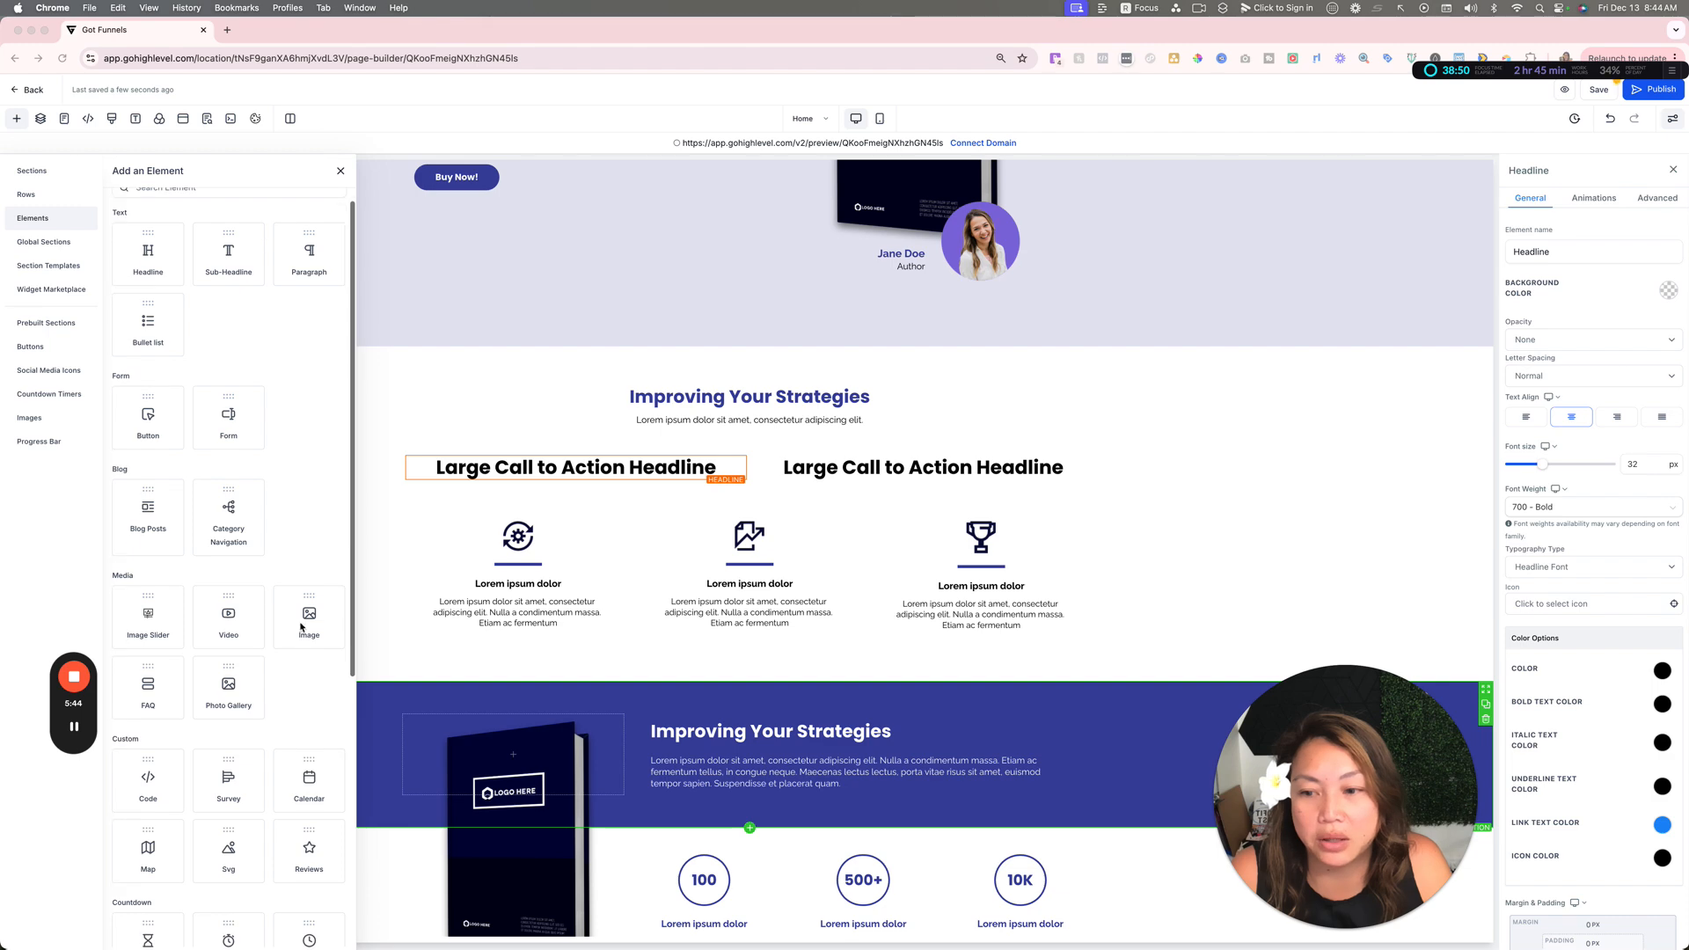
pyautogui.moveTo(313, 623); pyautogui.dragTo(627, 652)
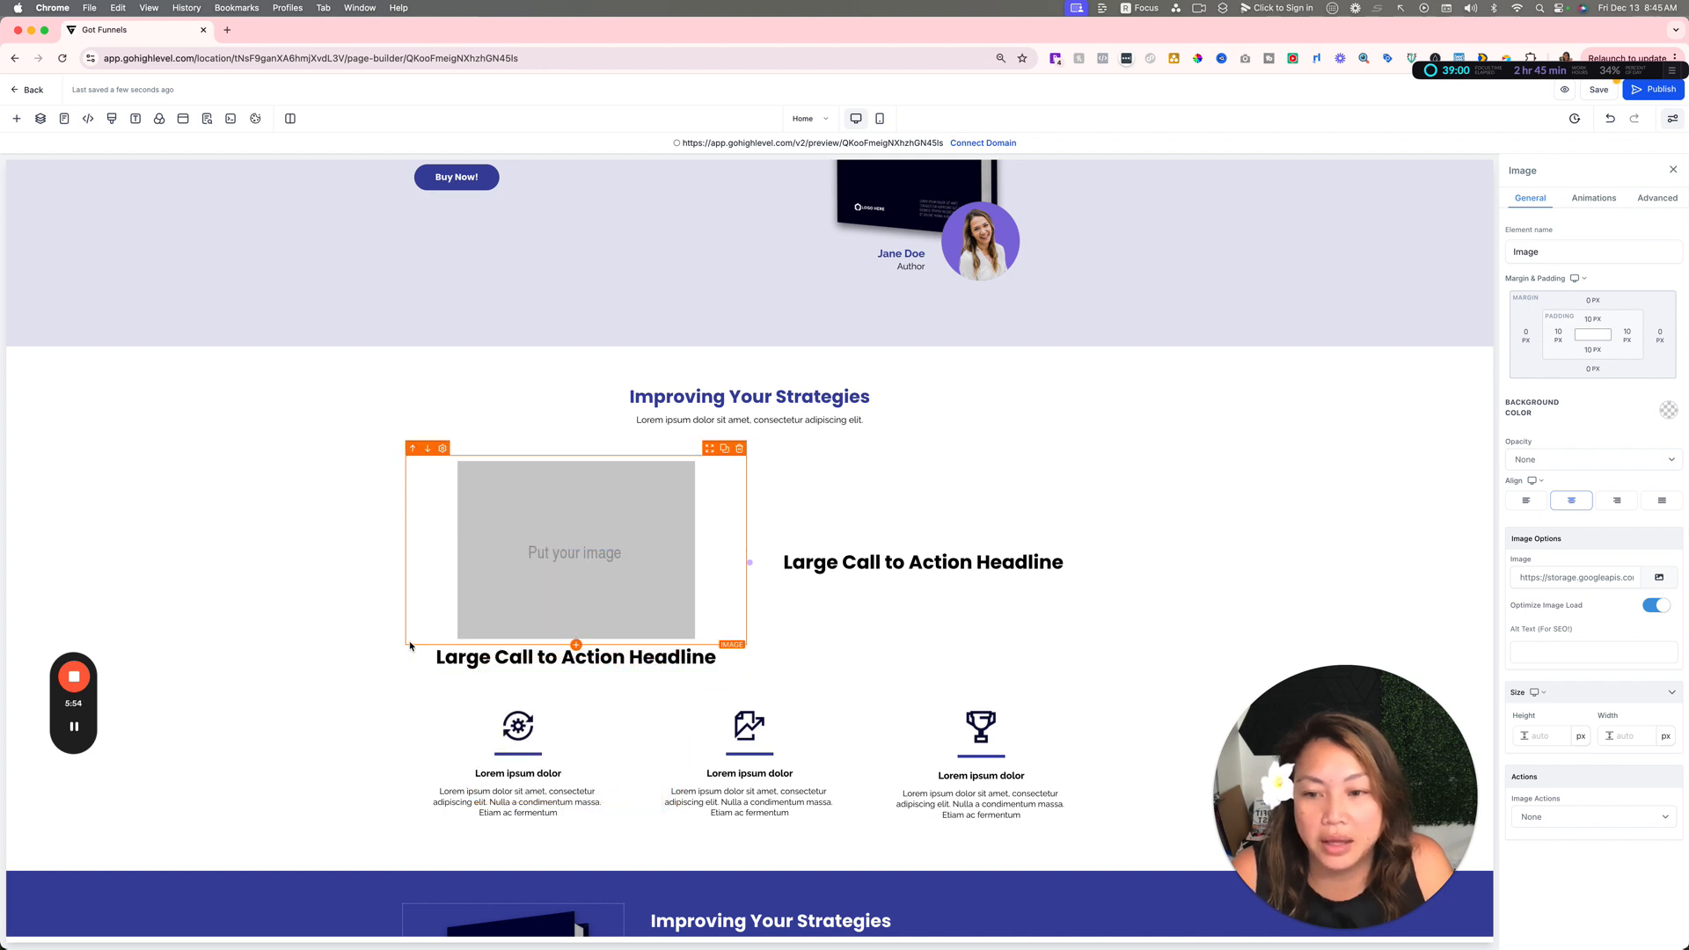
pyautogui.click(412, 641)
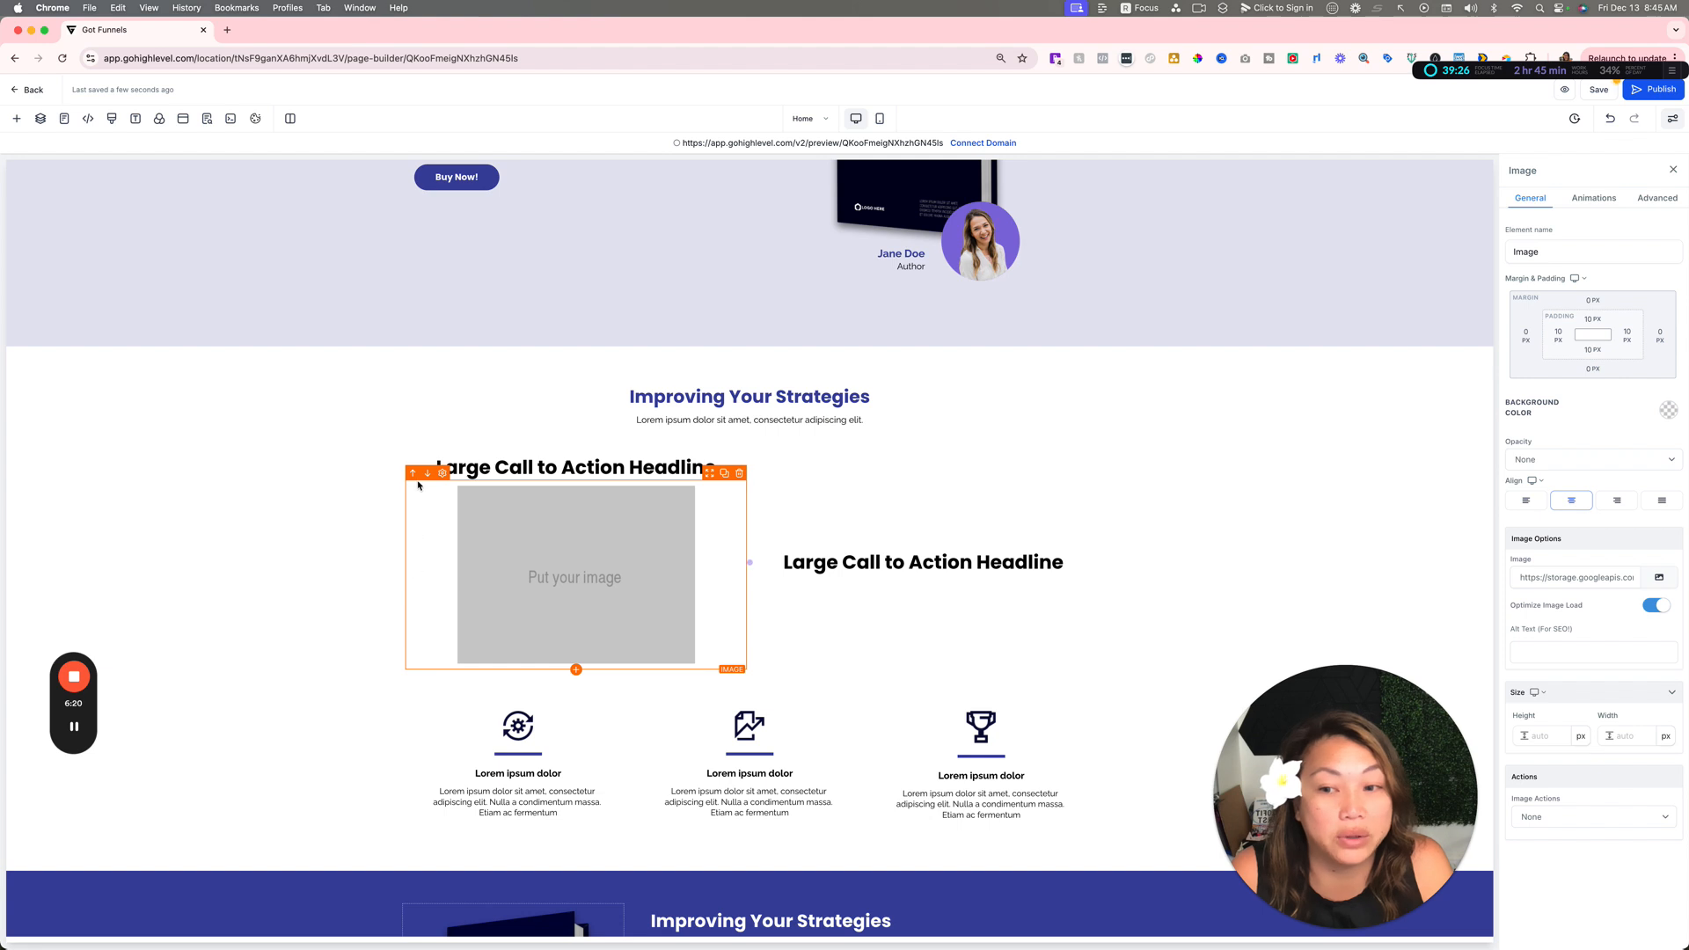
# Step: Examine the template's remaining sections down to the partner logos and footer
pyautogui.scroll(-5, 704, 551)
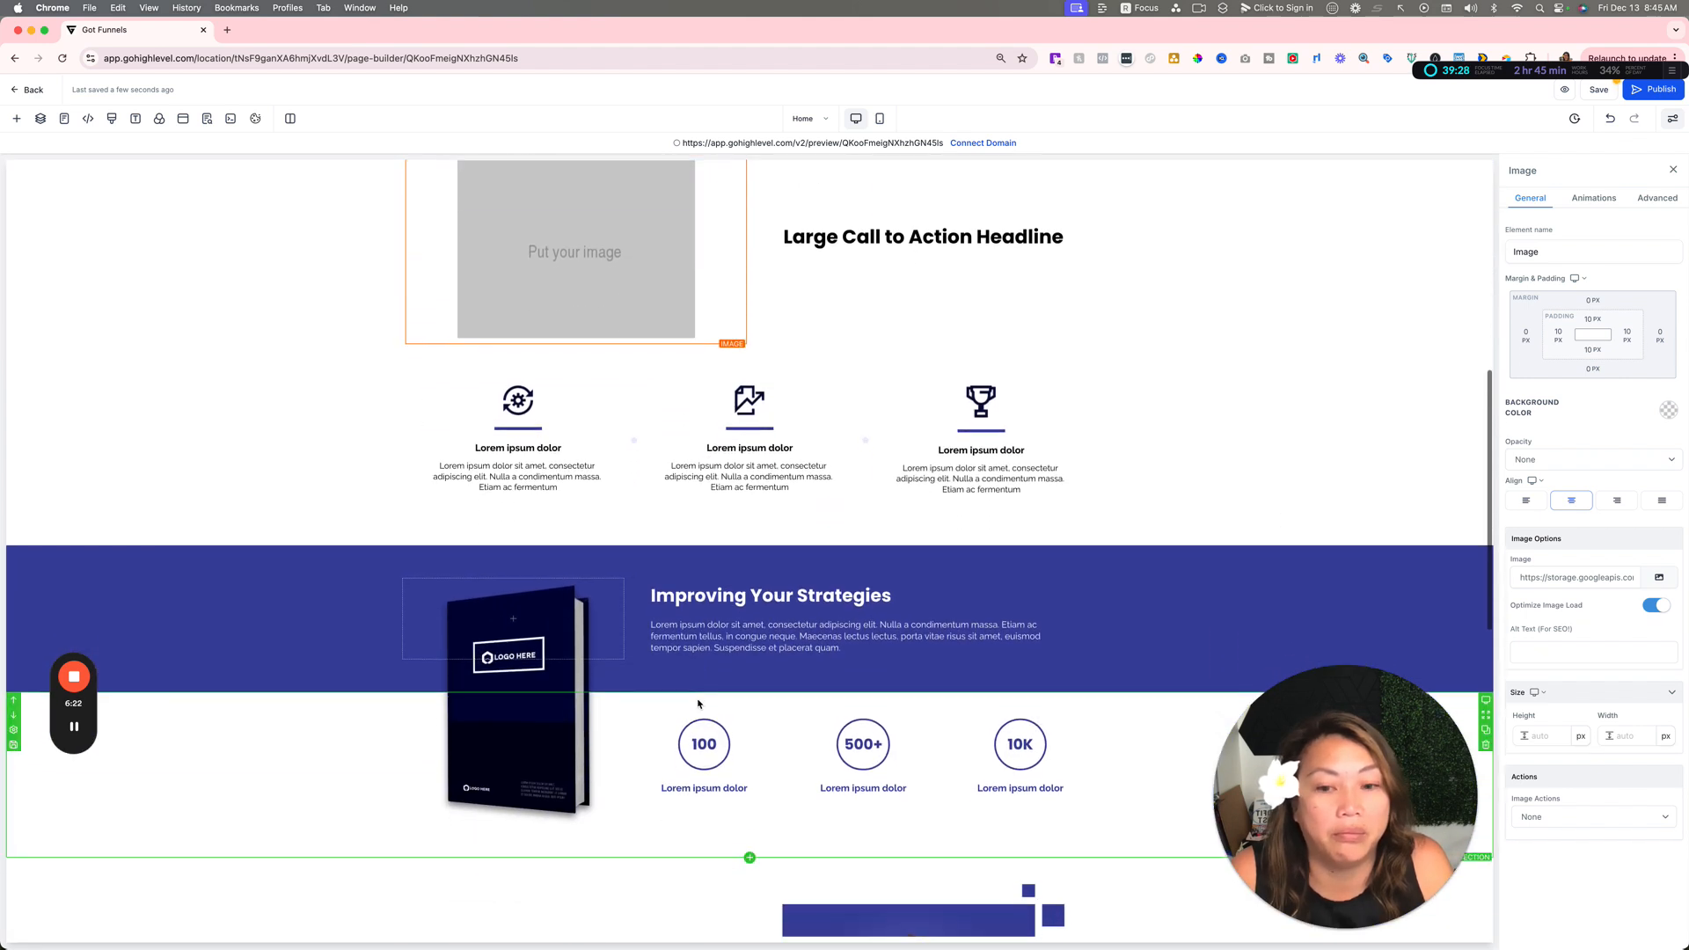
pyautogui.scroll(-3, 698, 704)
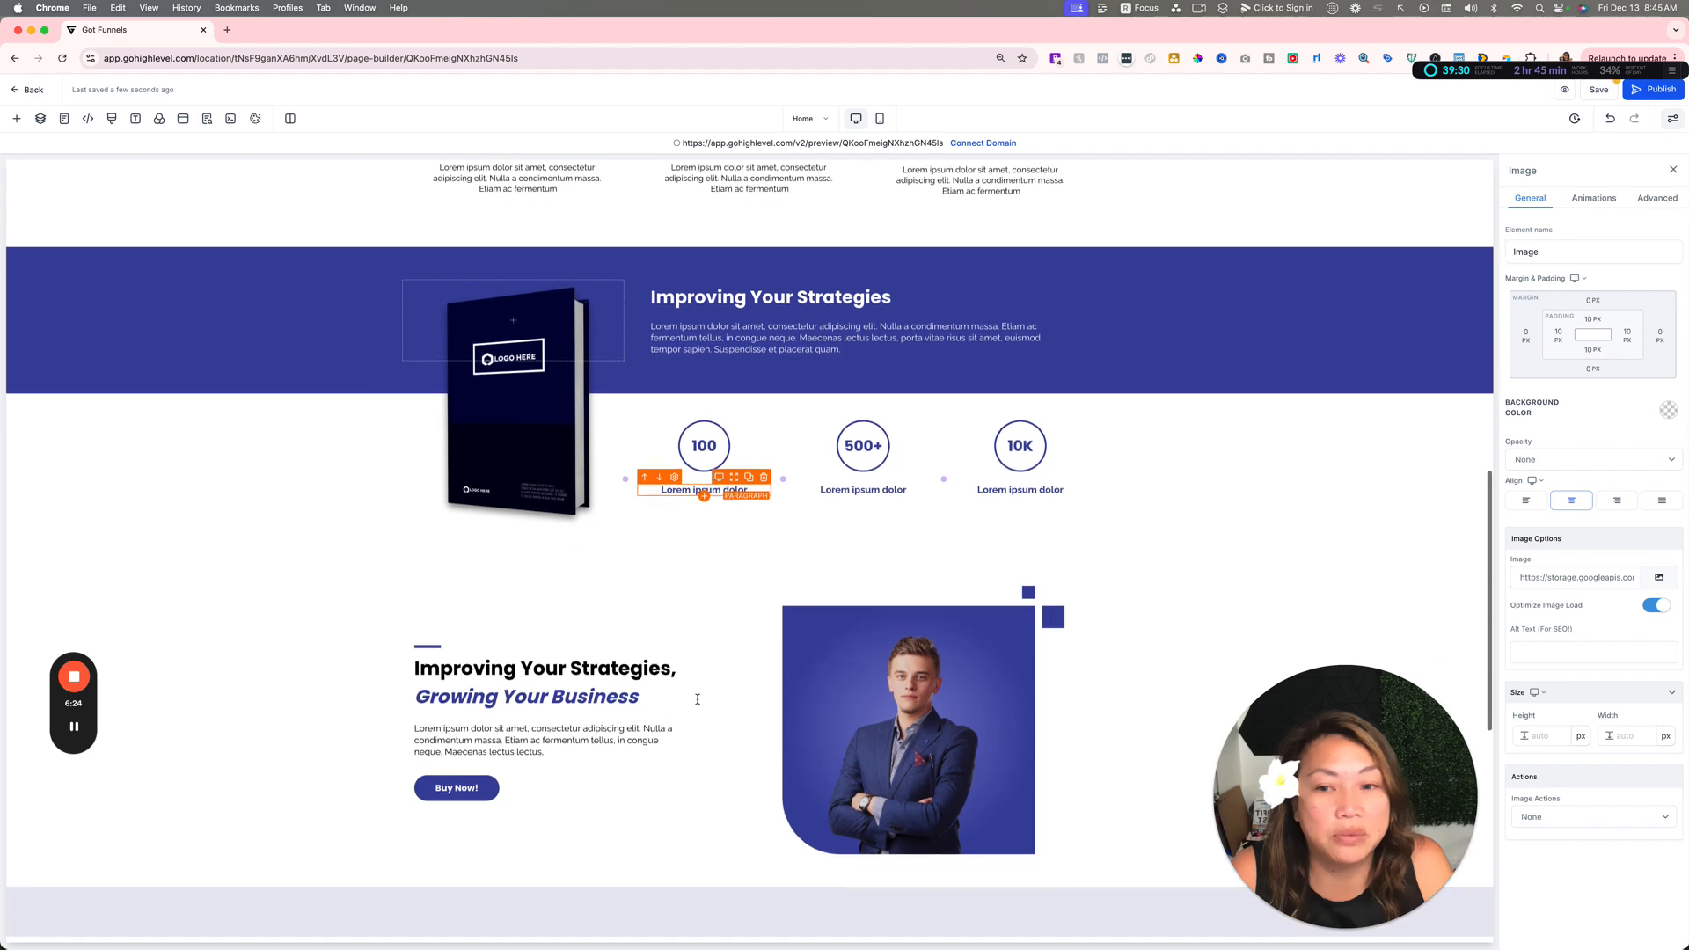
pyautogui.scroll(-7, 697, 699)
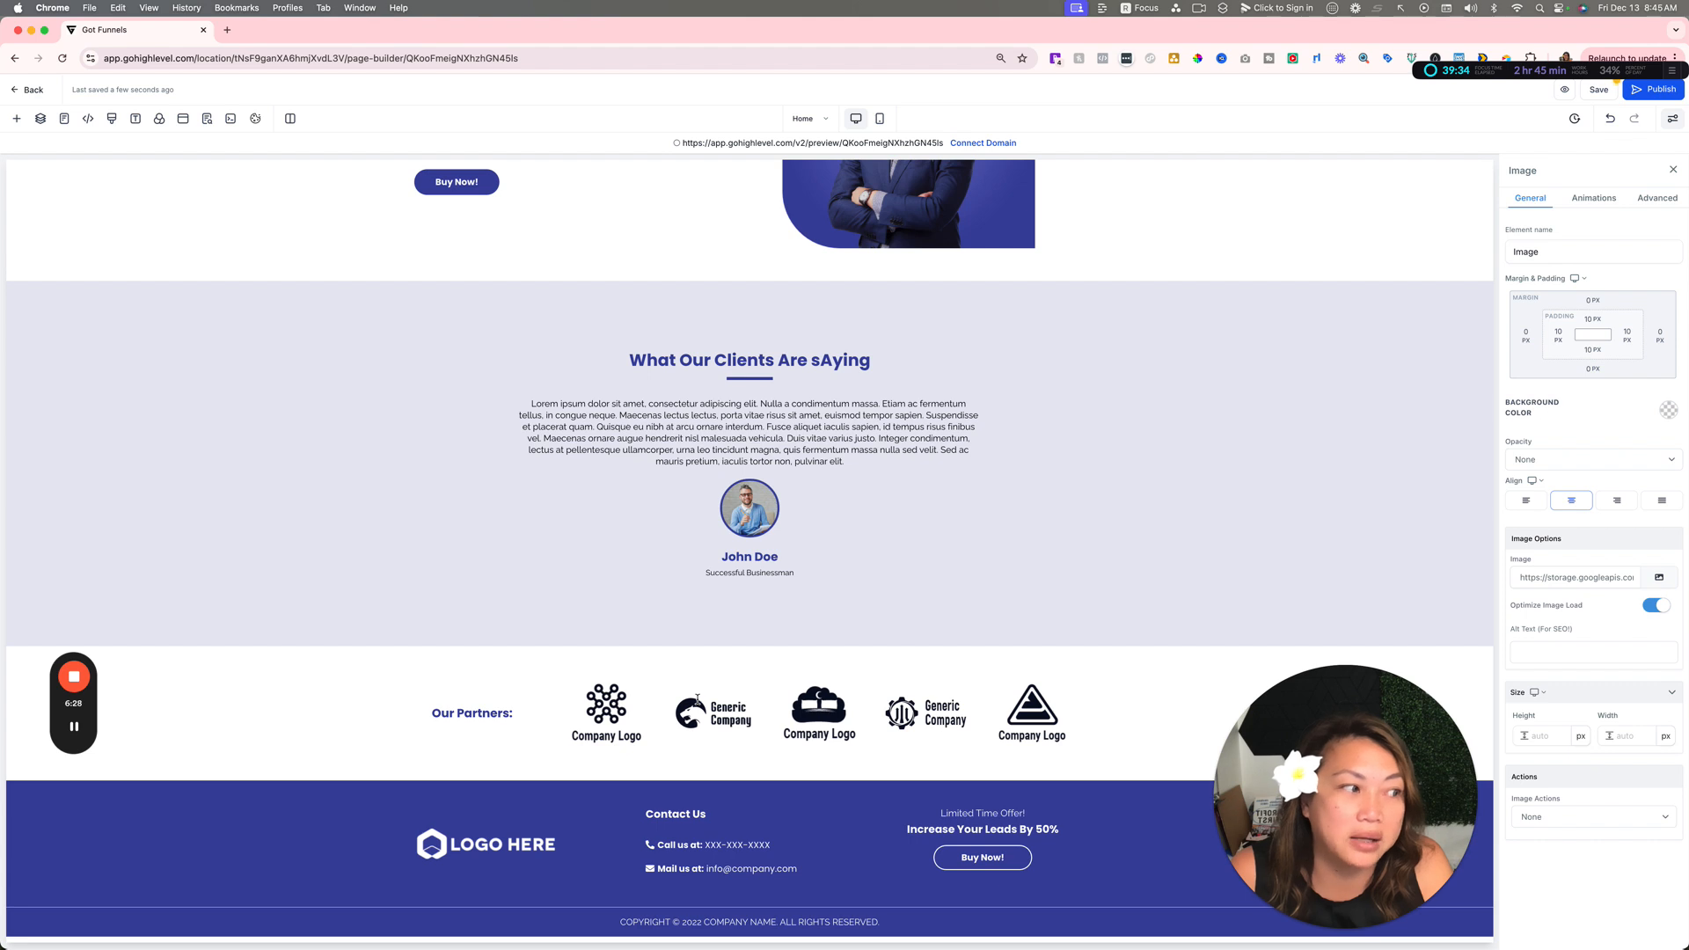
pyautogui.scroll(1, 697, 699)
pyautogui.scroll(-1, 697, 699)
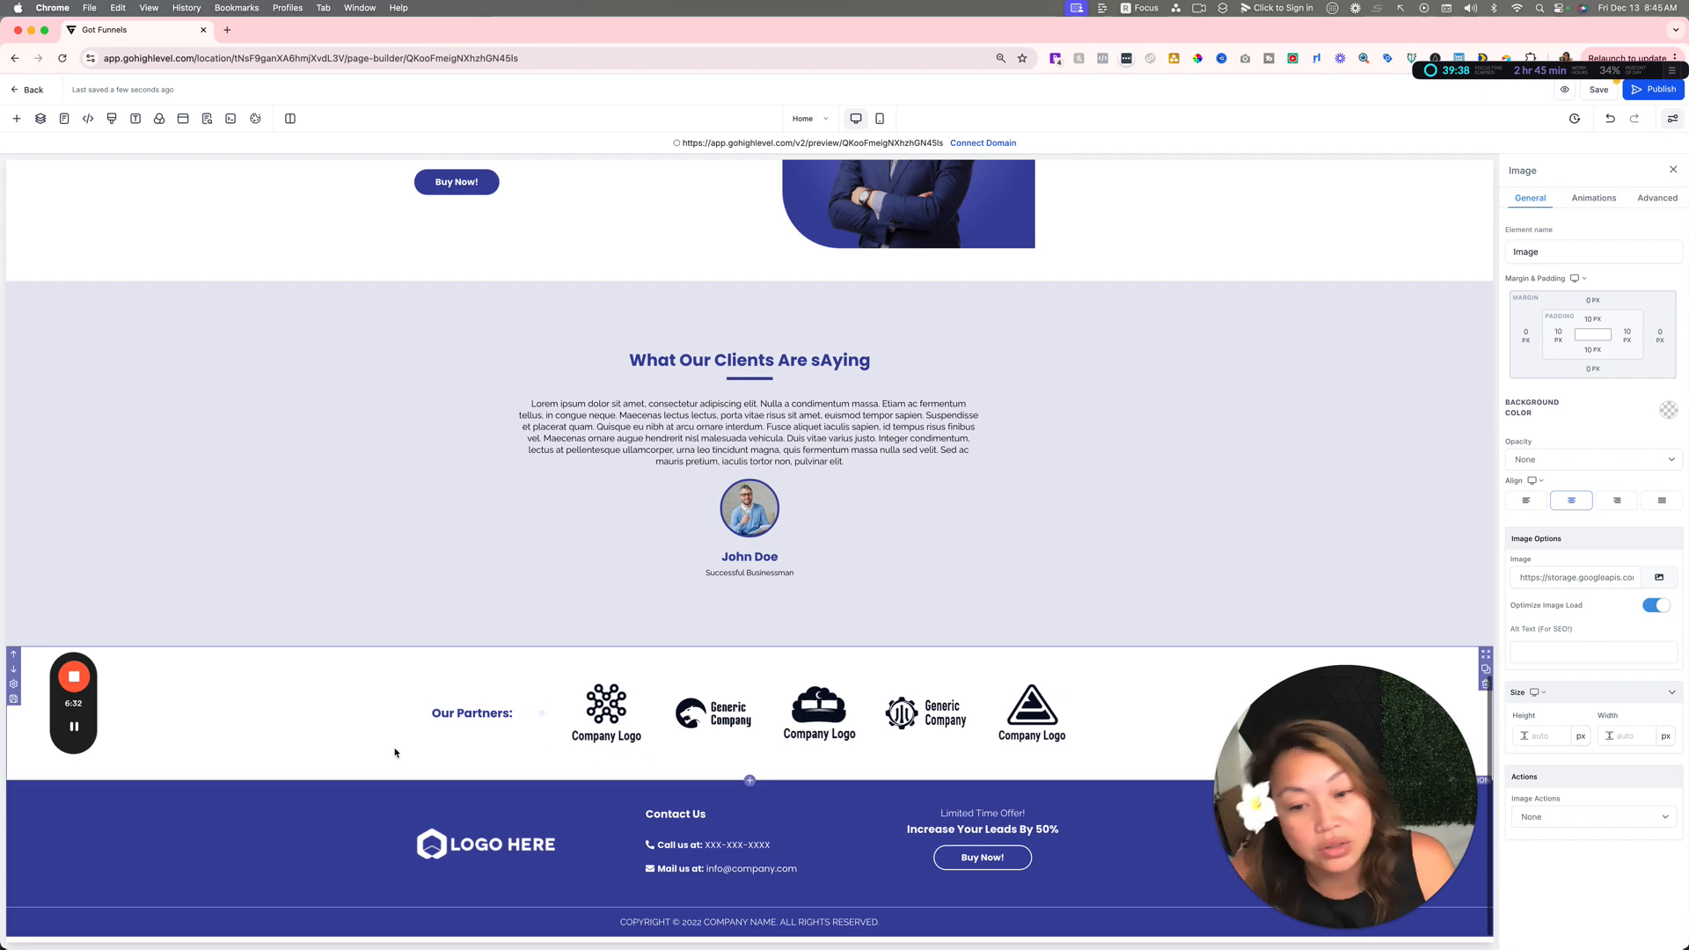
pyautogui.scroll(10, 696, 808)
pyautogui.scroll(5, 695, 807)
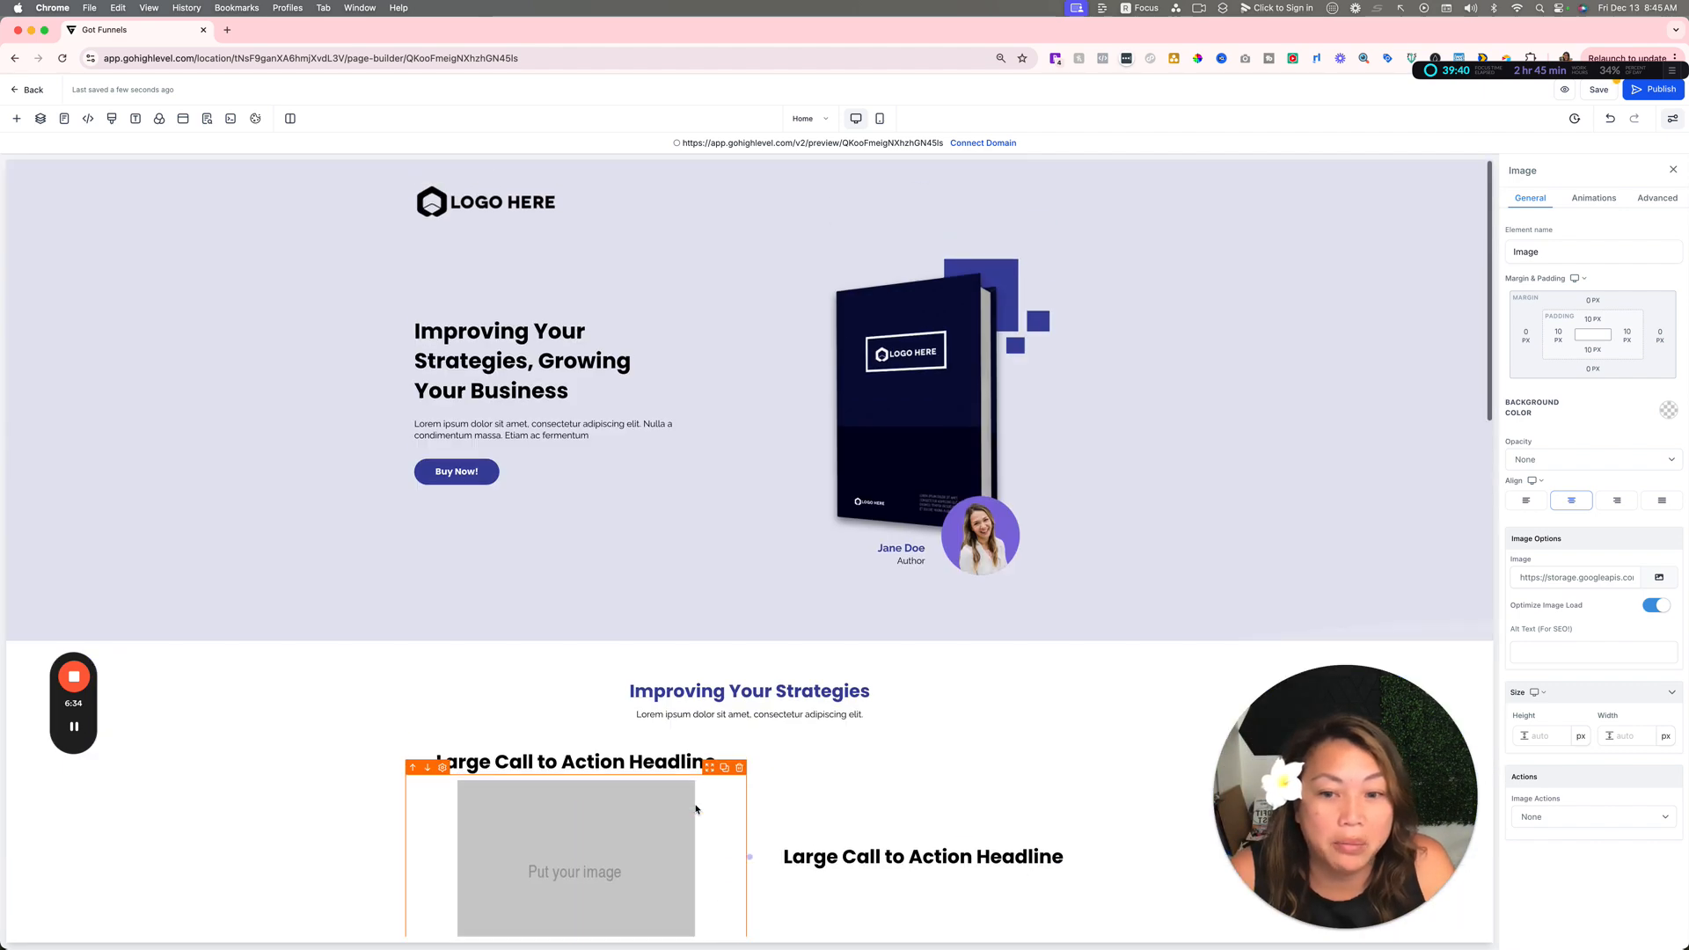
# Step: Delete the image element and the whole row containing it from the "Improving Your Strategies" section
pyautogui.click(739, 769)
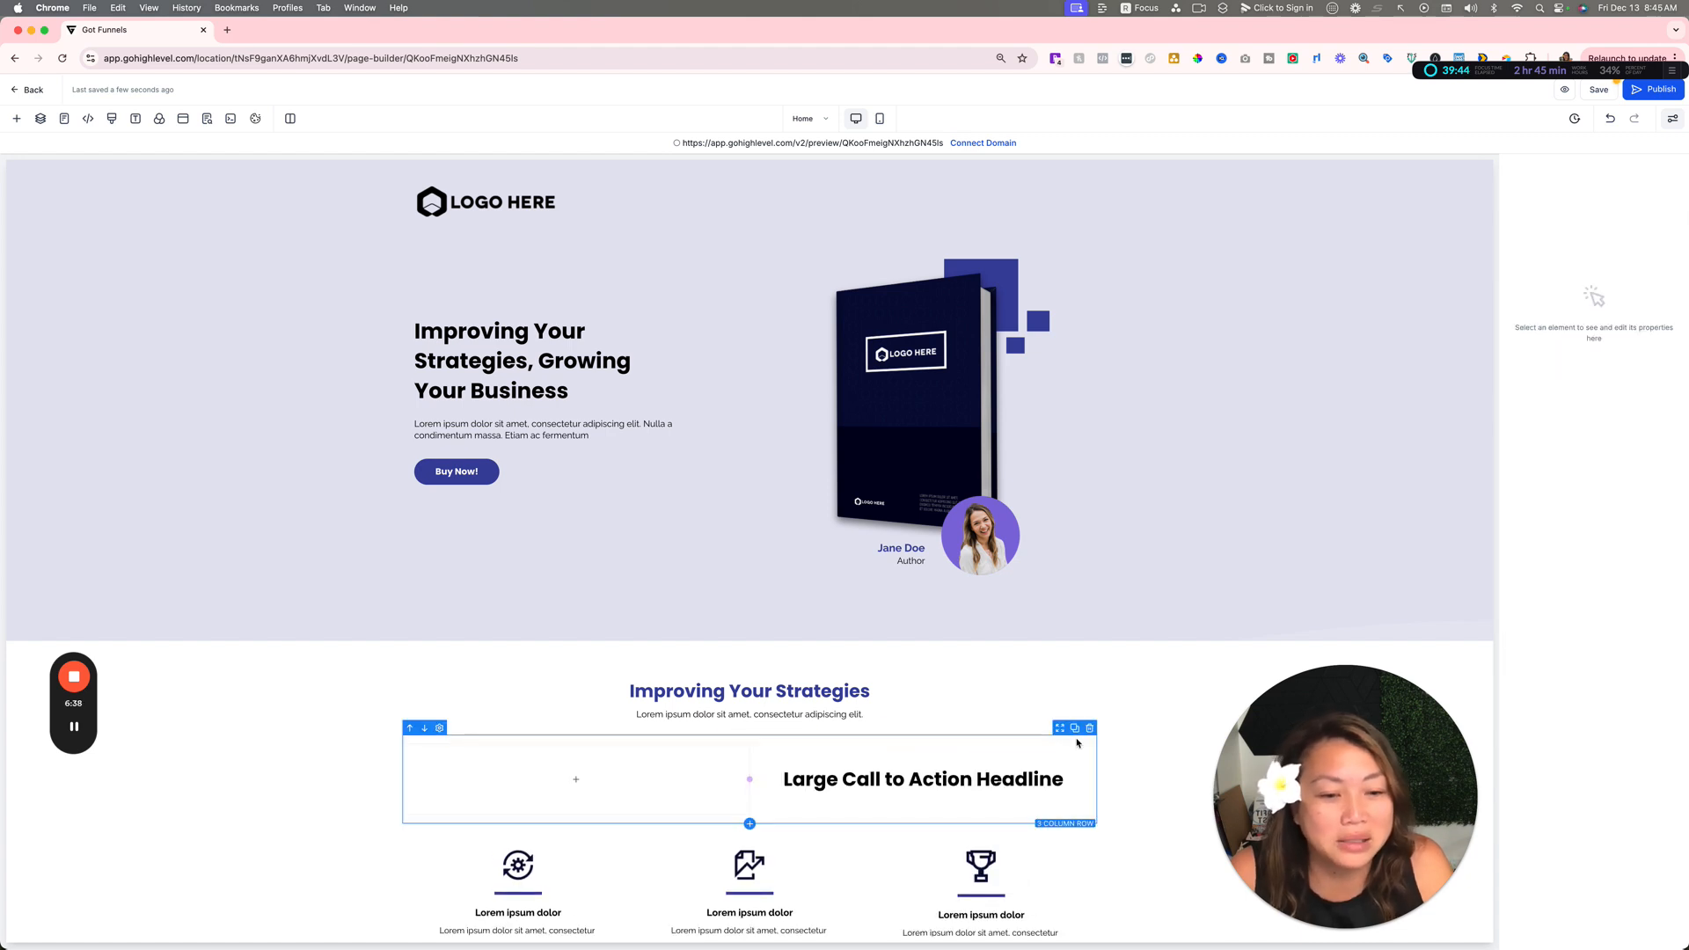
pyautogui.click(1088, 730)
pyautogui.scroll(-1, 1248, 735)
pyautogui.moveTo(1324, 739); pyautogui.dragTo(256, 552)
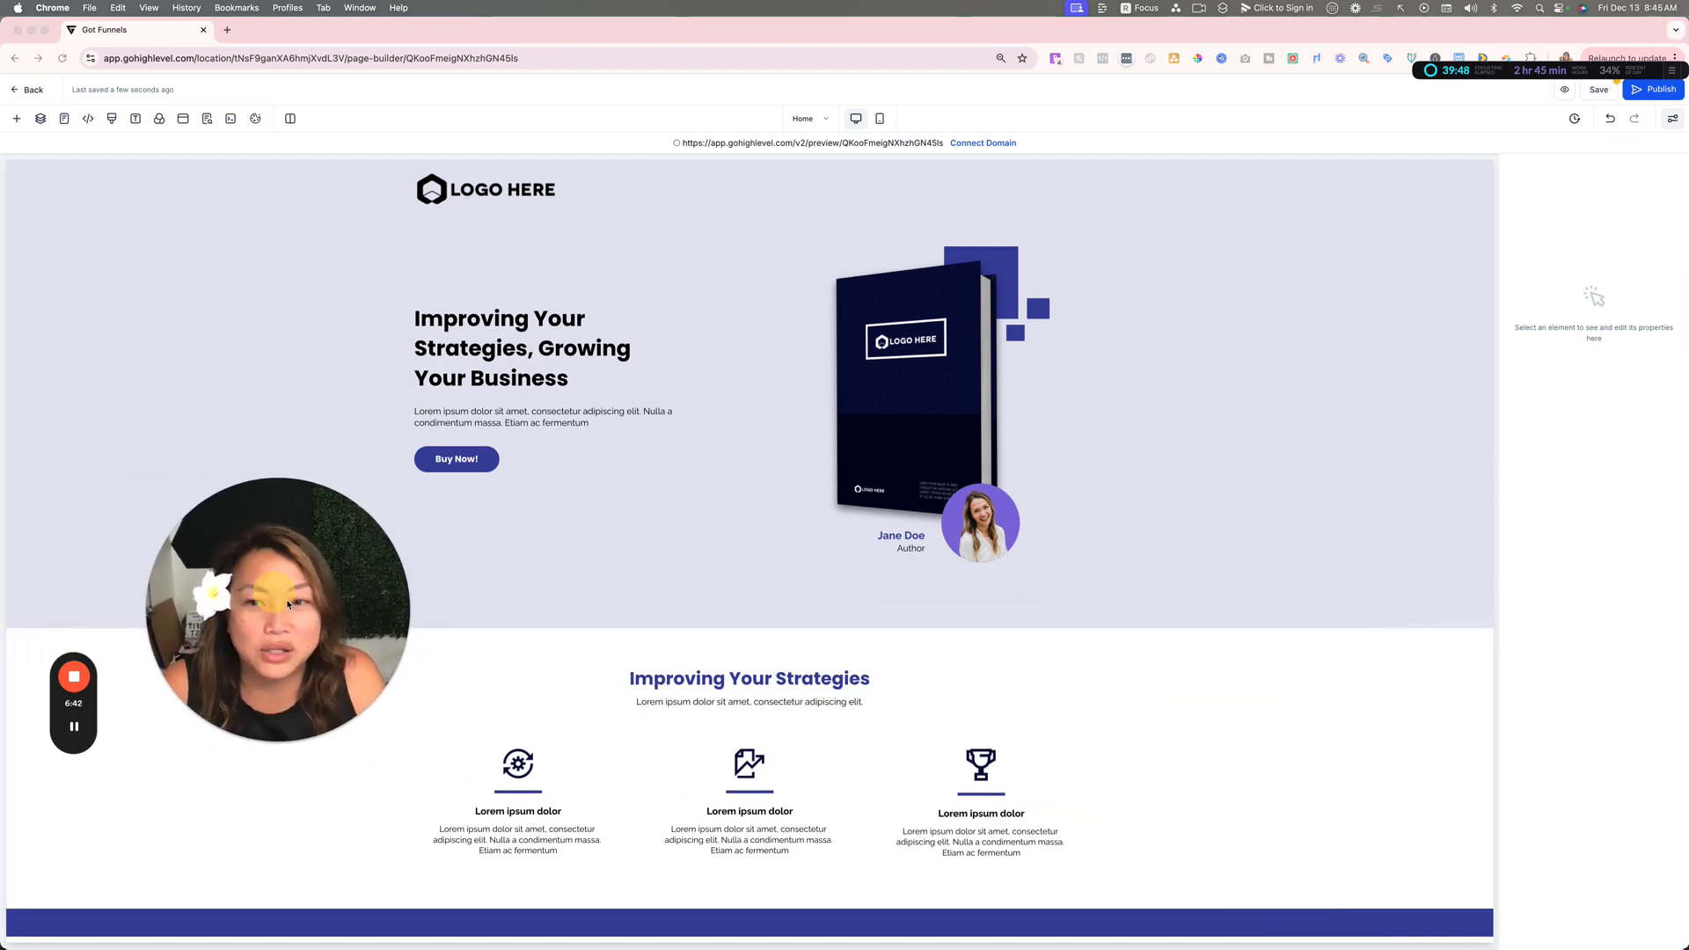
# Step: Review the page's layout from the hero section through the lower sections and return to the beginning
pyautogui.scroll(1, 776, 603)
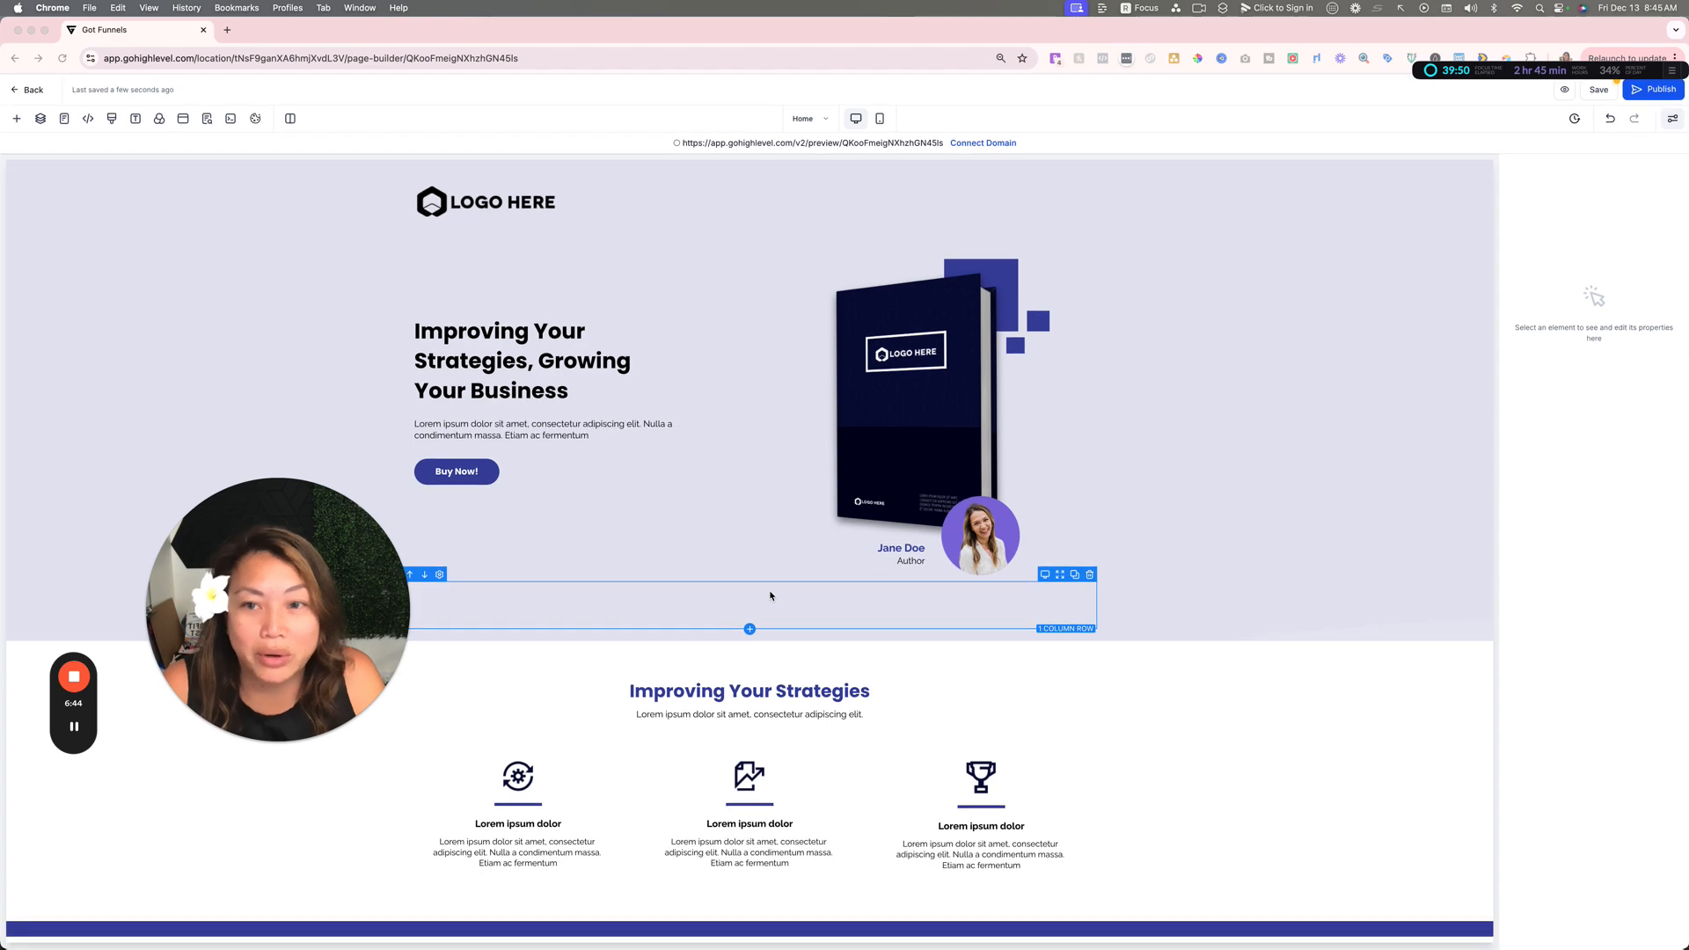
pyautogui.scroll(-10, 770, 595)
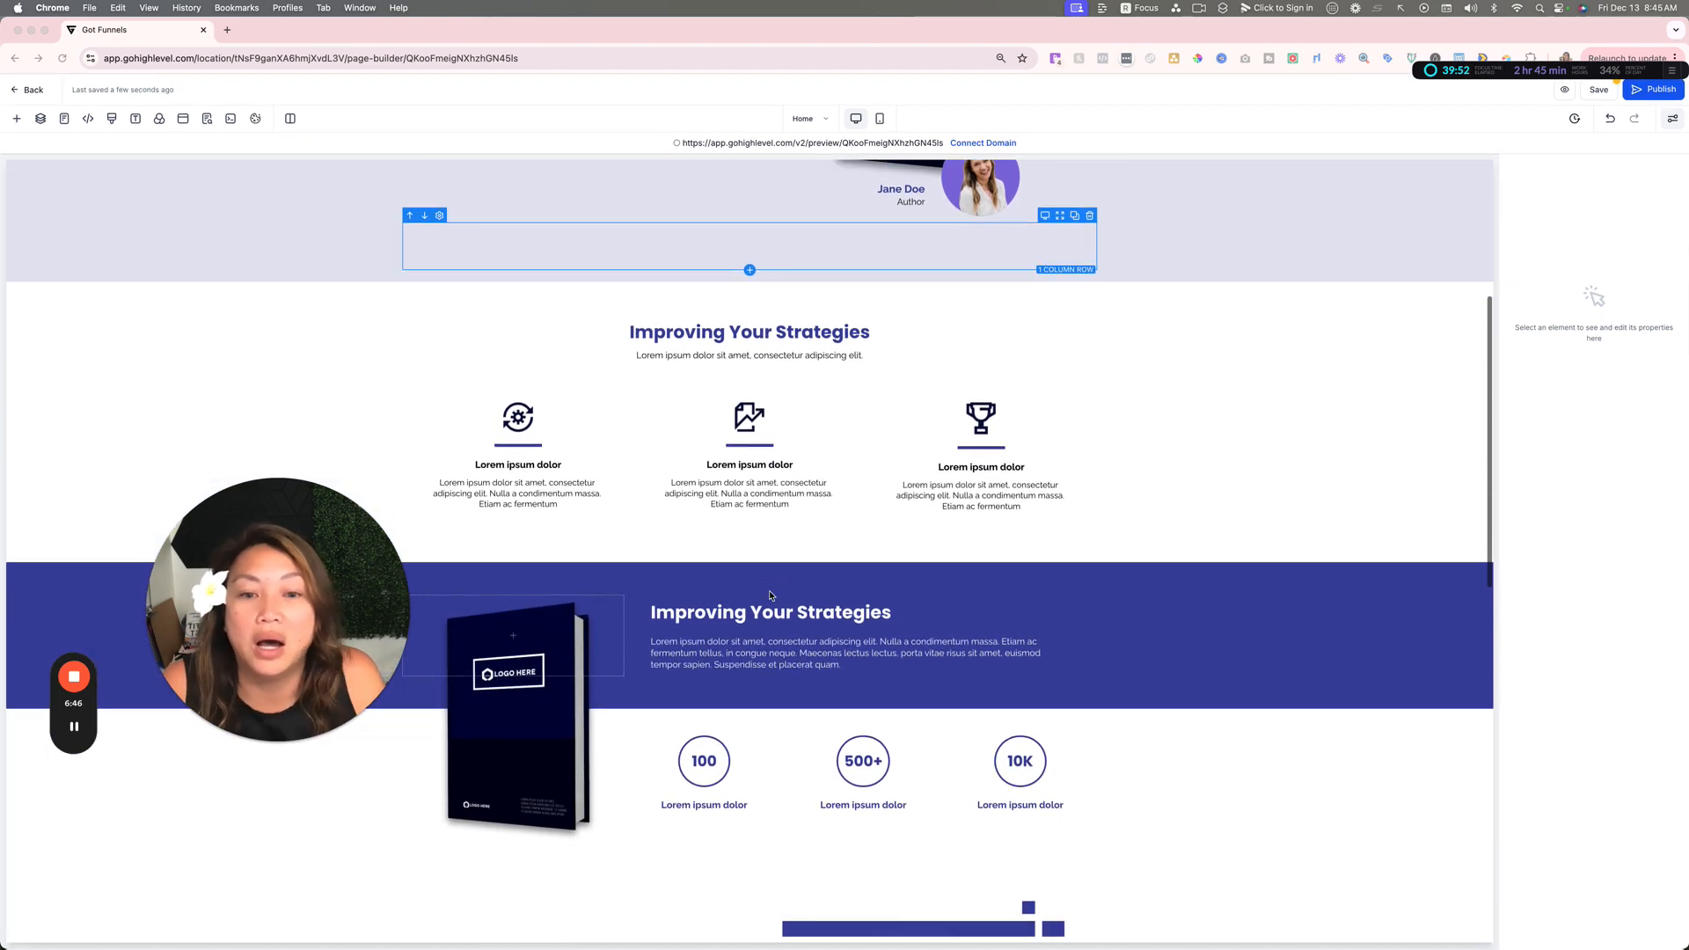
pyautogui.scroll(-5, 770, 595)
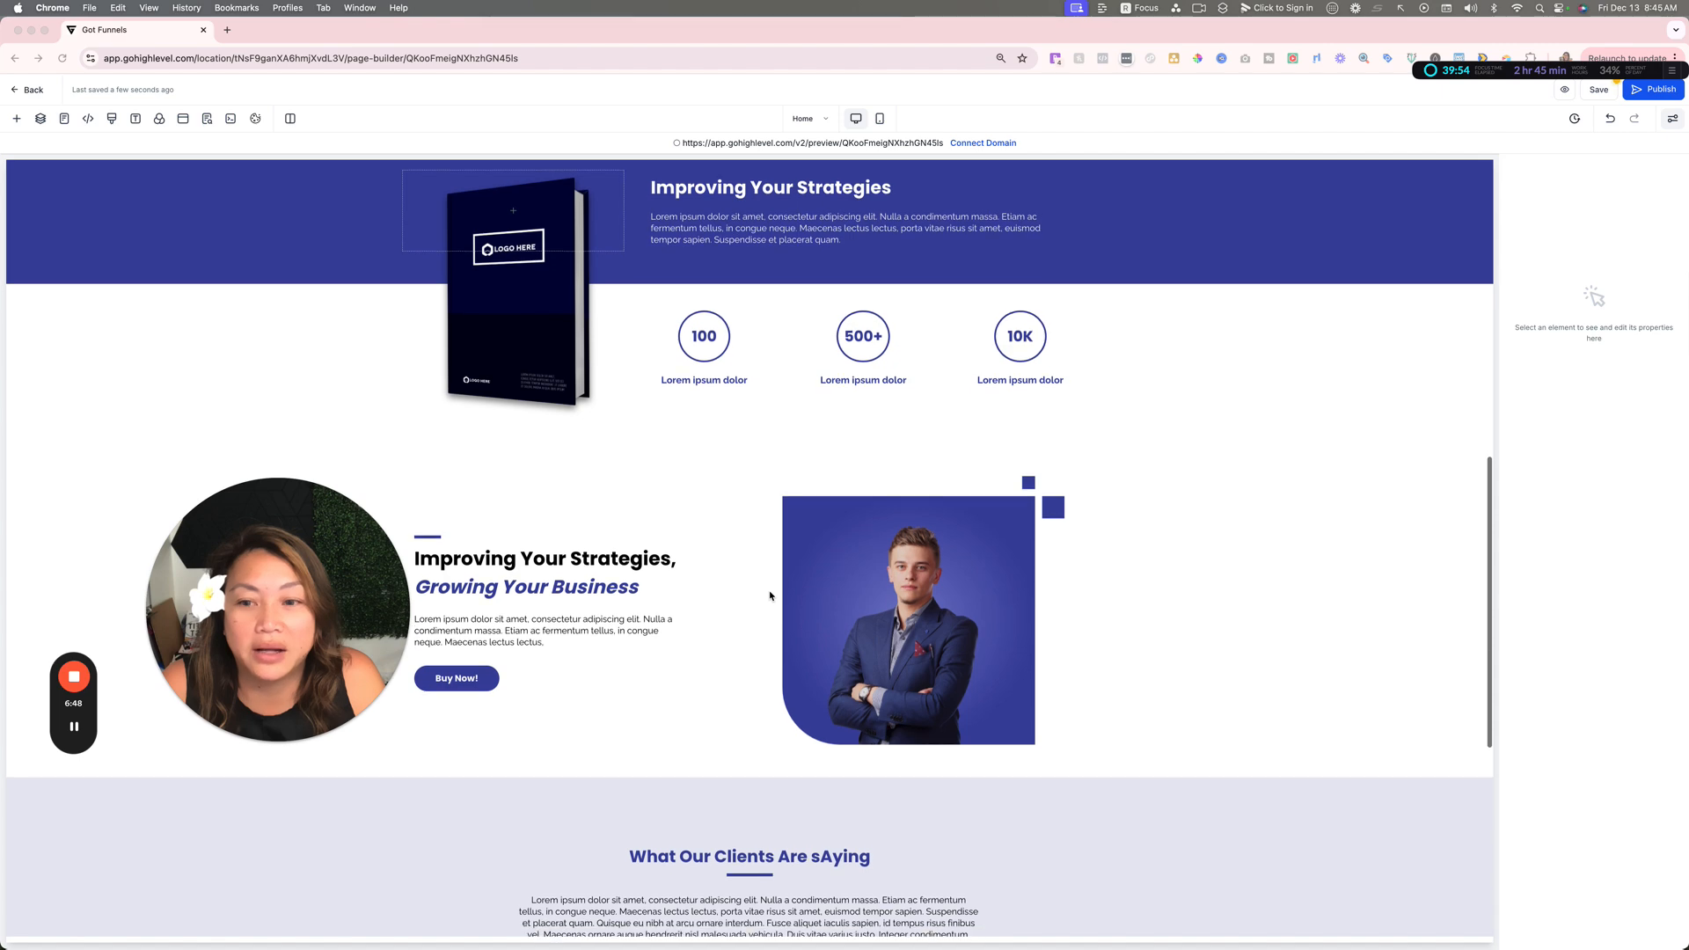
pyautogui.scroll(-5, 603, 598)
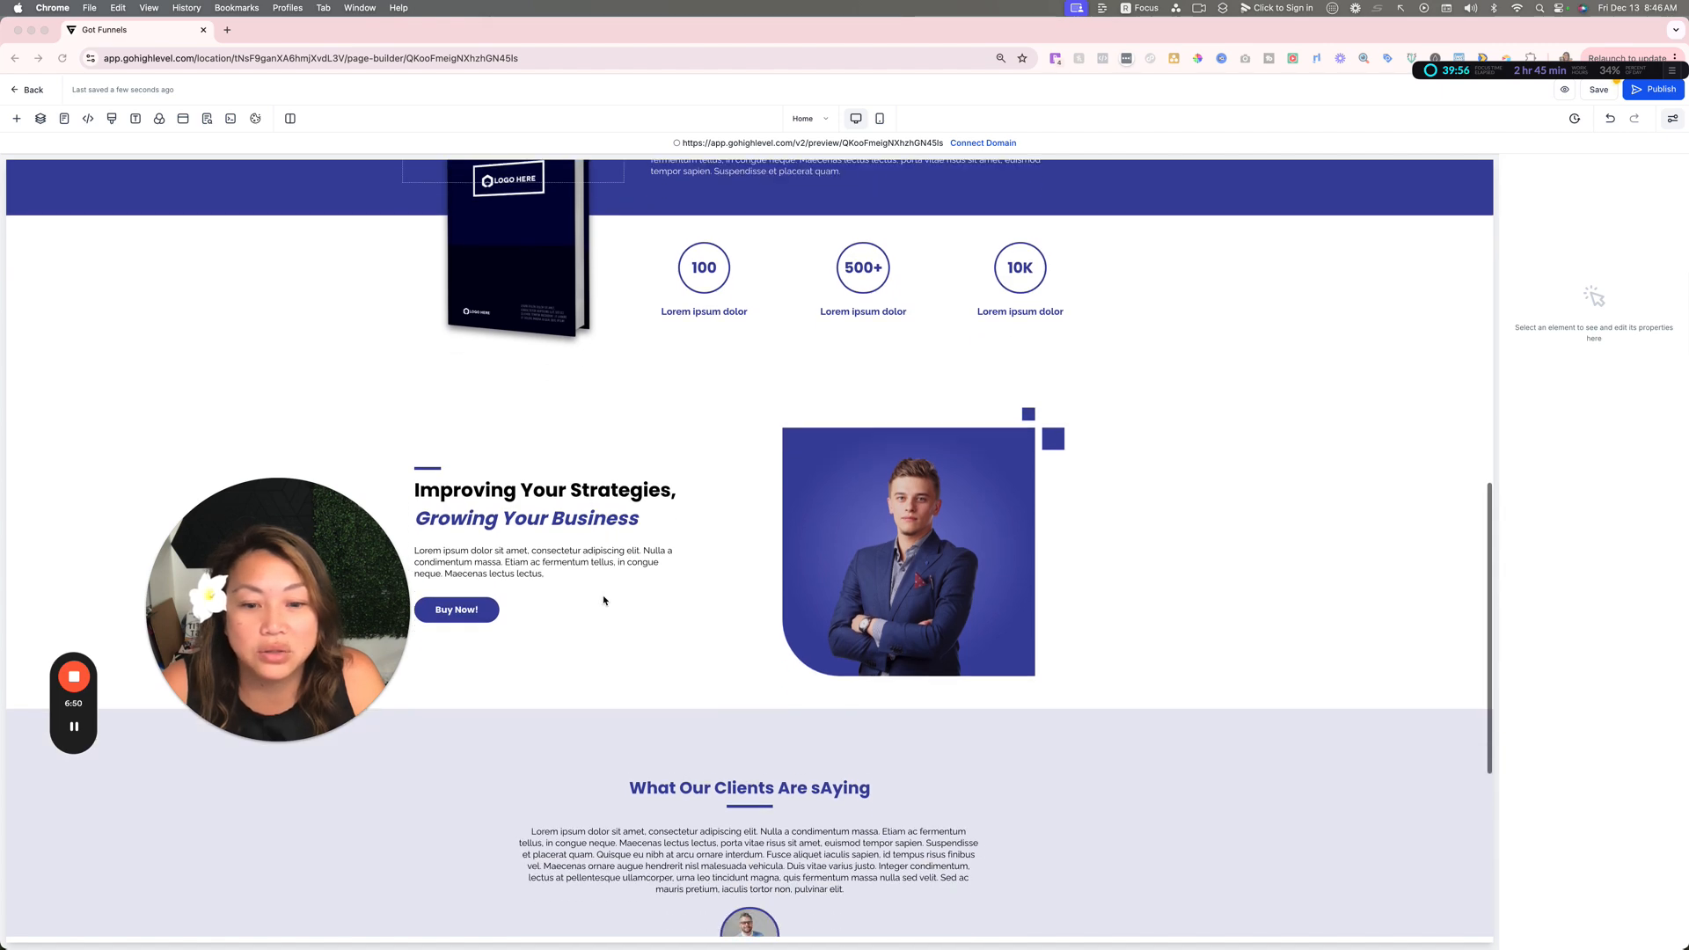
pyautogui.scroll(-4, 604, 600)
pyautogui.scroll(7, 604, 600)
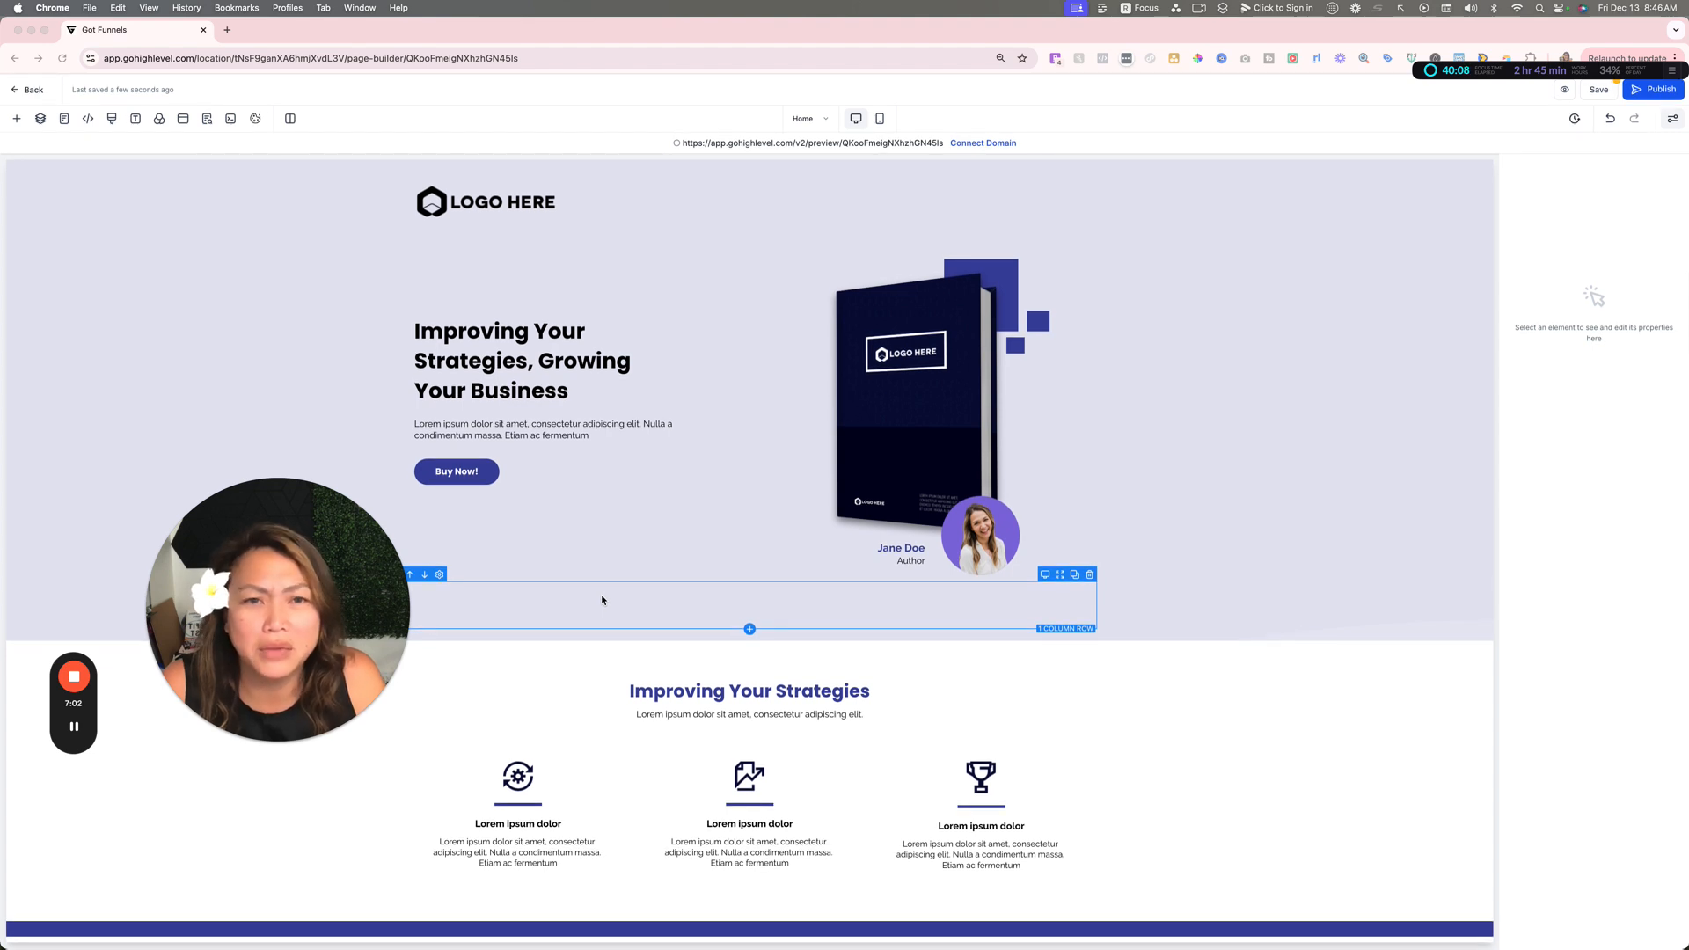
pyautogui.scroll(-5, 602, 600)
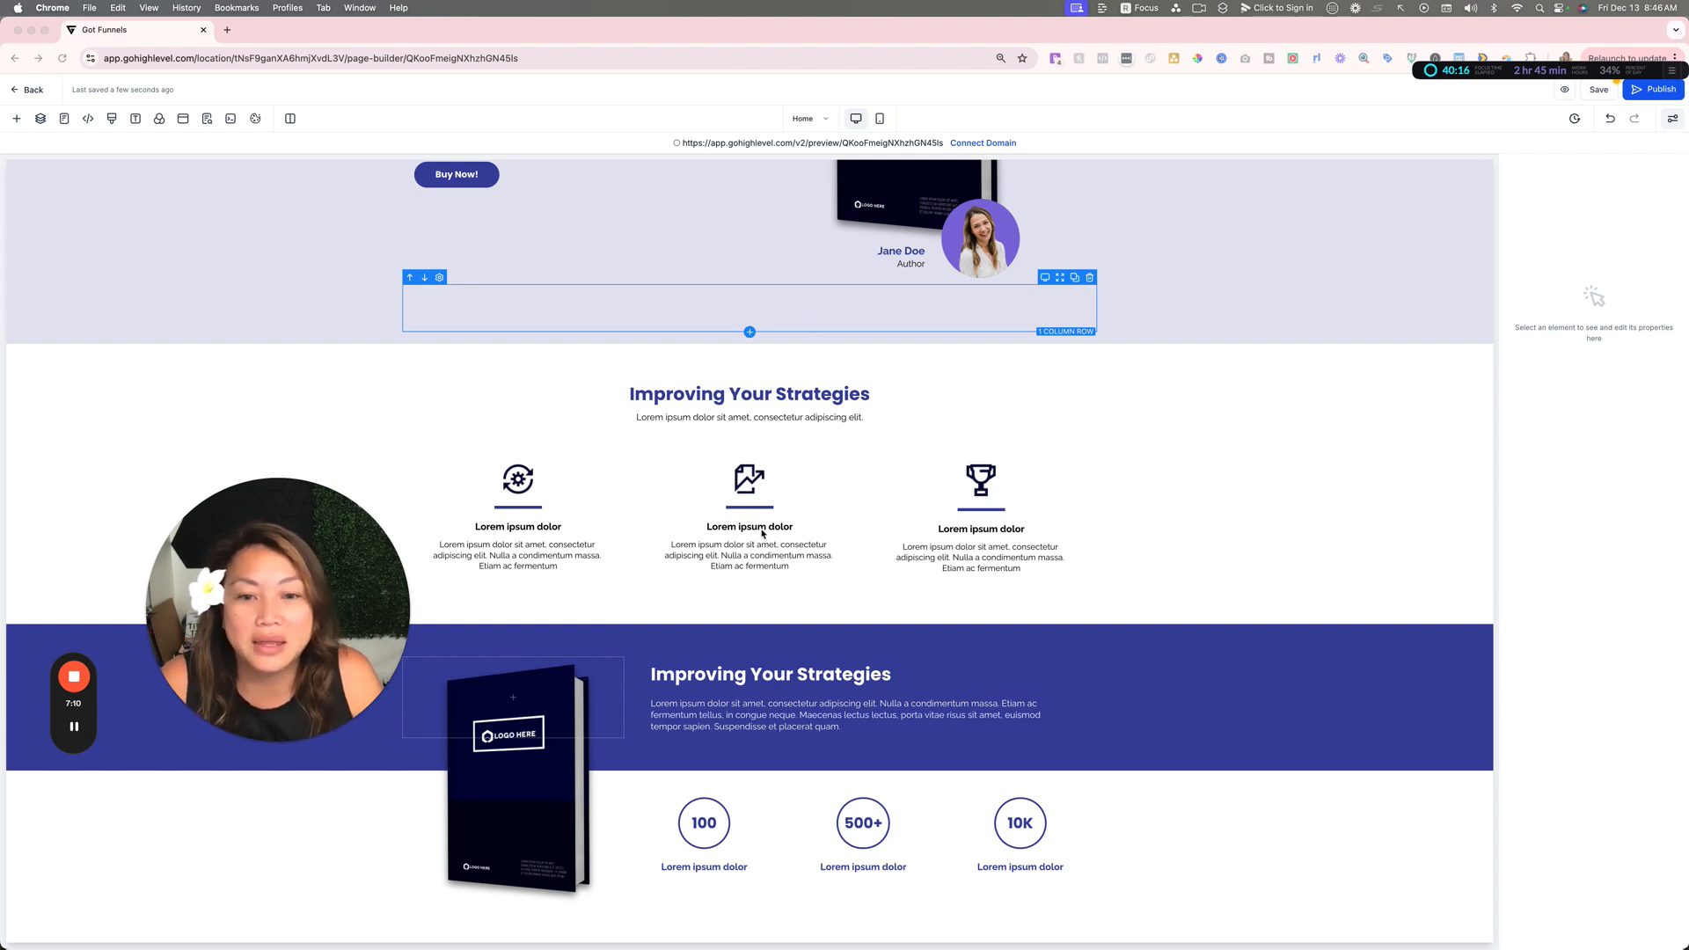
pyautogui.scroll(-1, 758, 531)
pyautogui.scroll(1, 712, 480)
pyautogui.scroll(4, 711, 479)
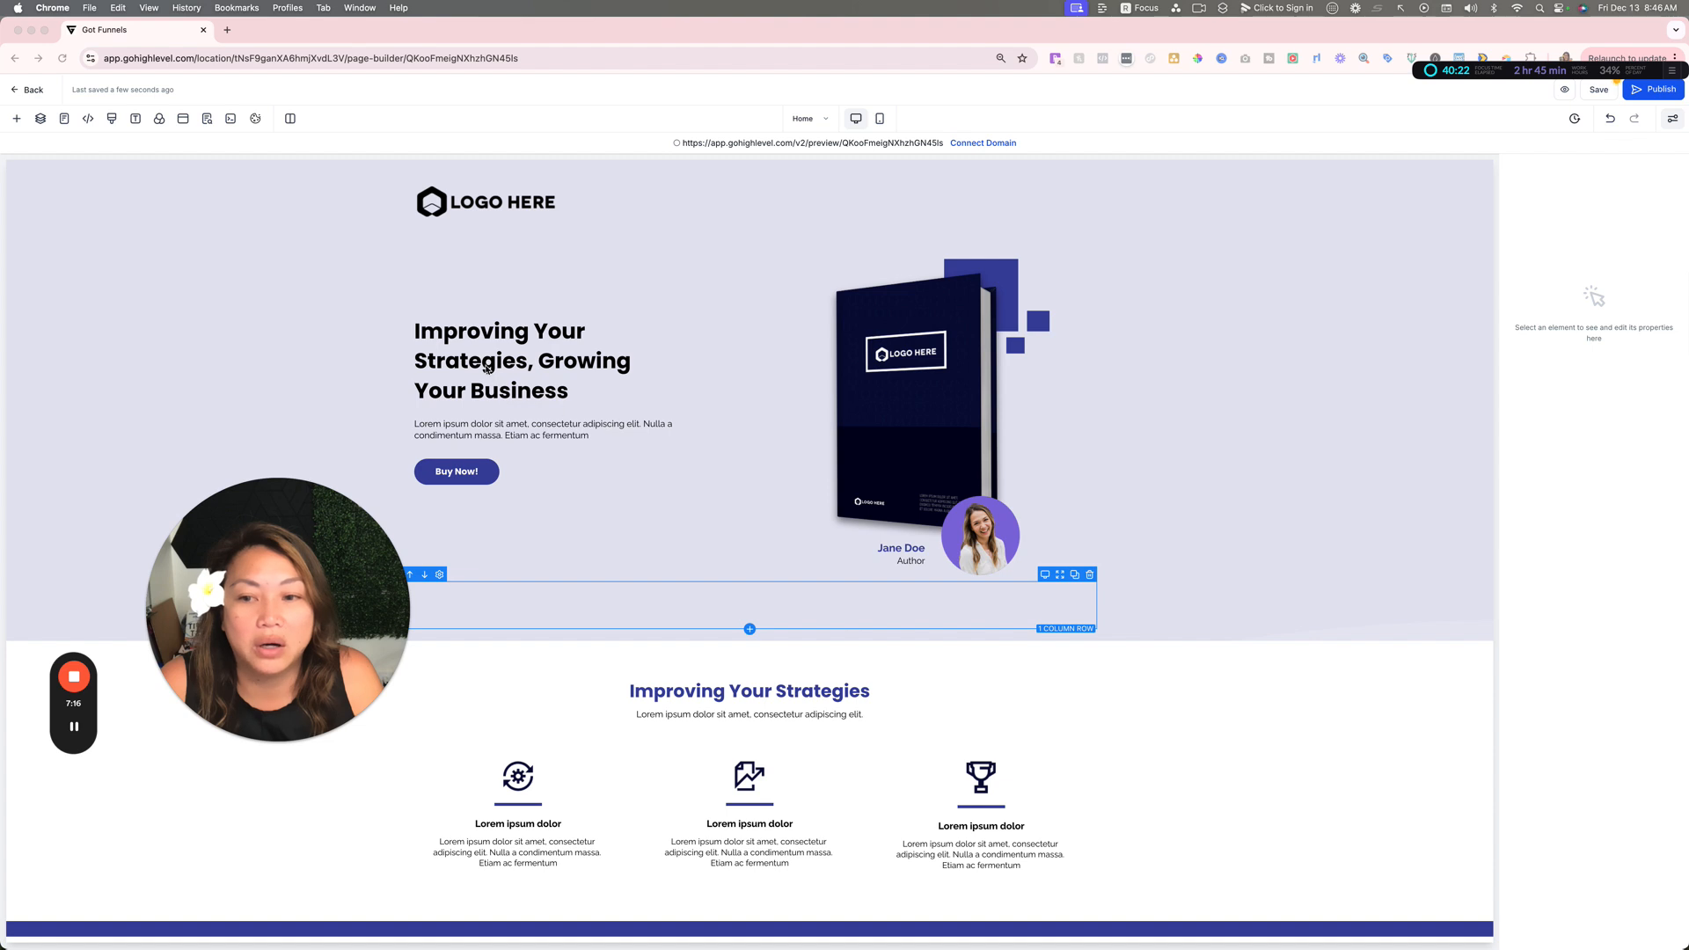
# Step: Show the element library and the page layers, and open the popup for editing
pyautogui.click(15, 120)
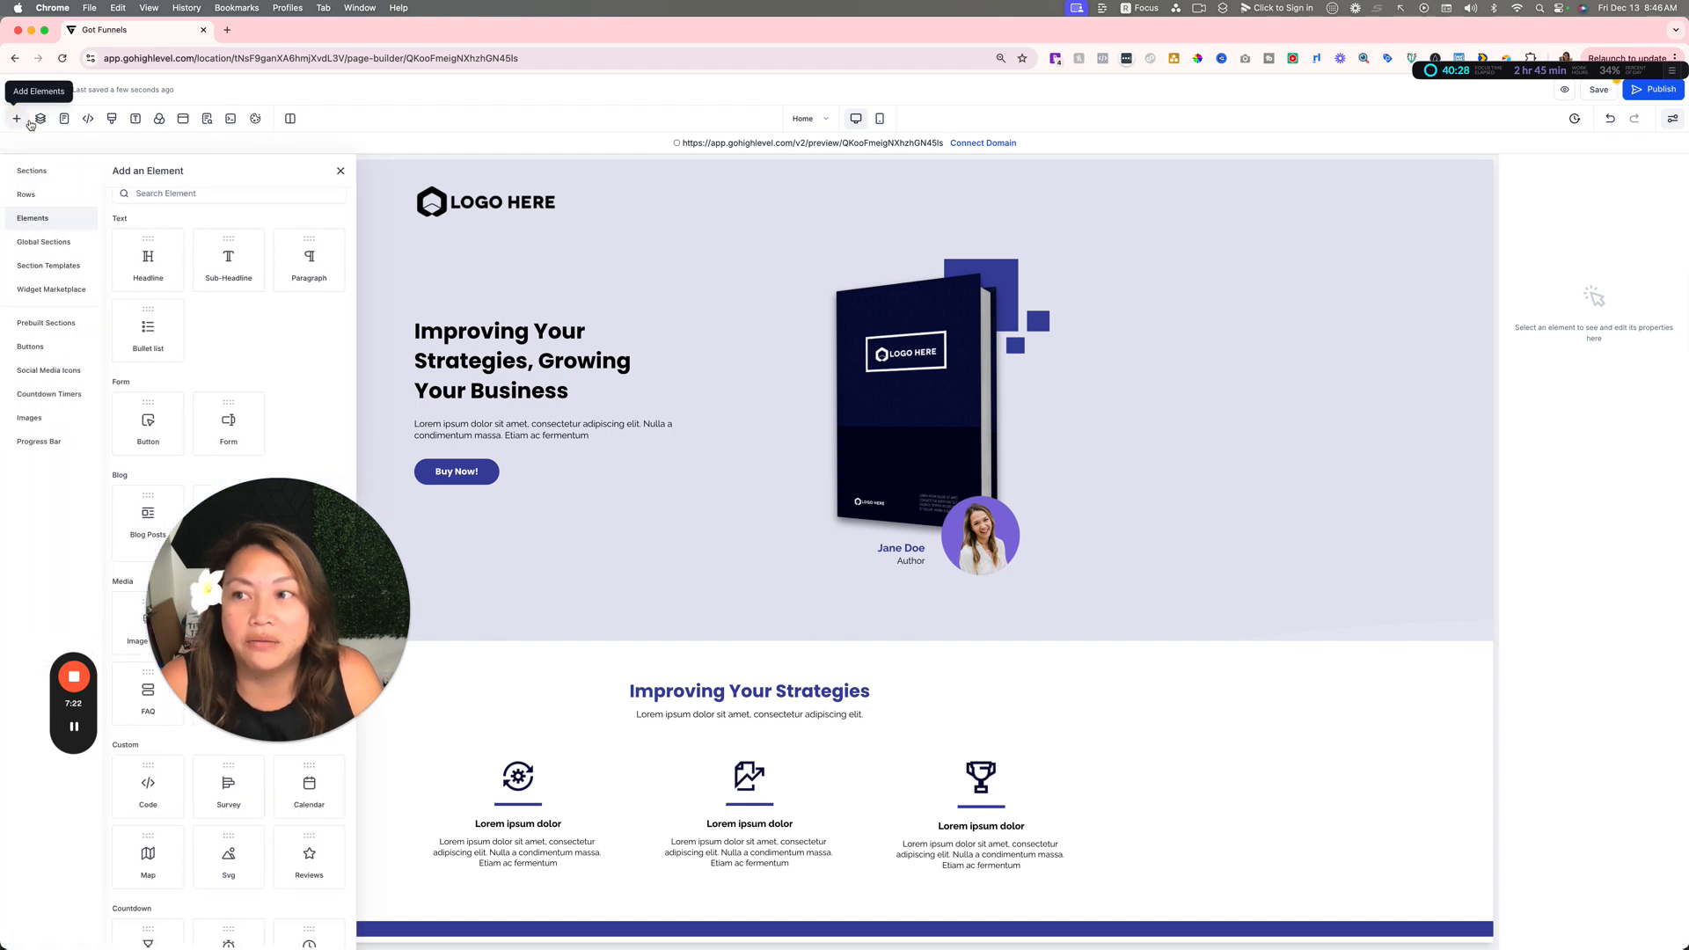
pyautogui.click(41, 119)
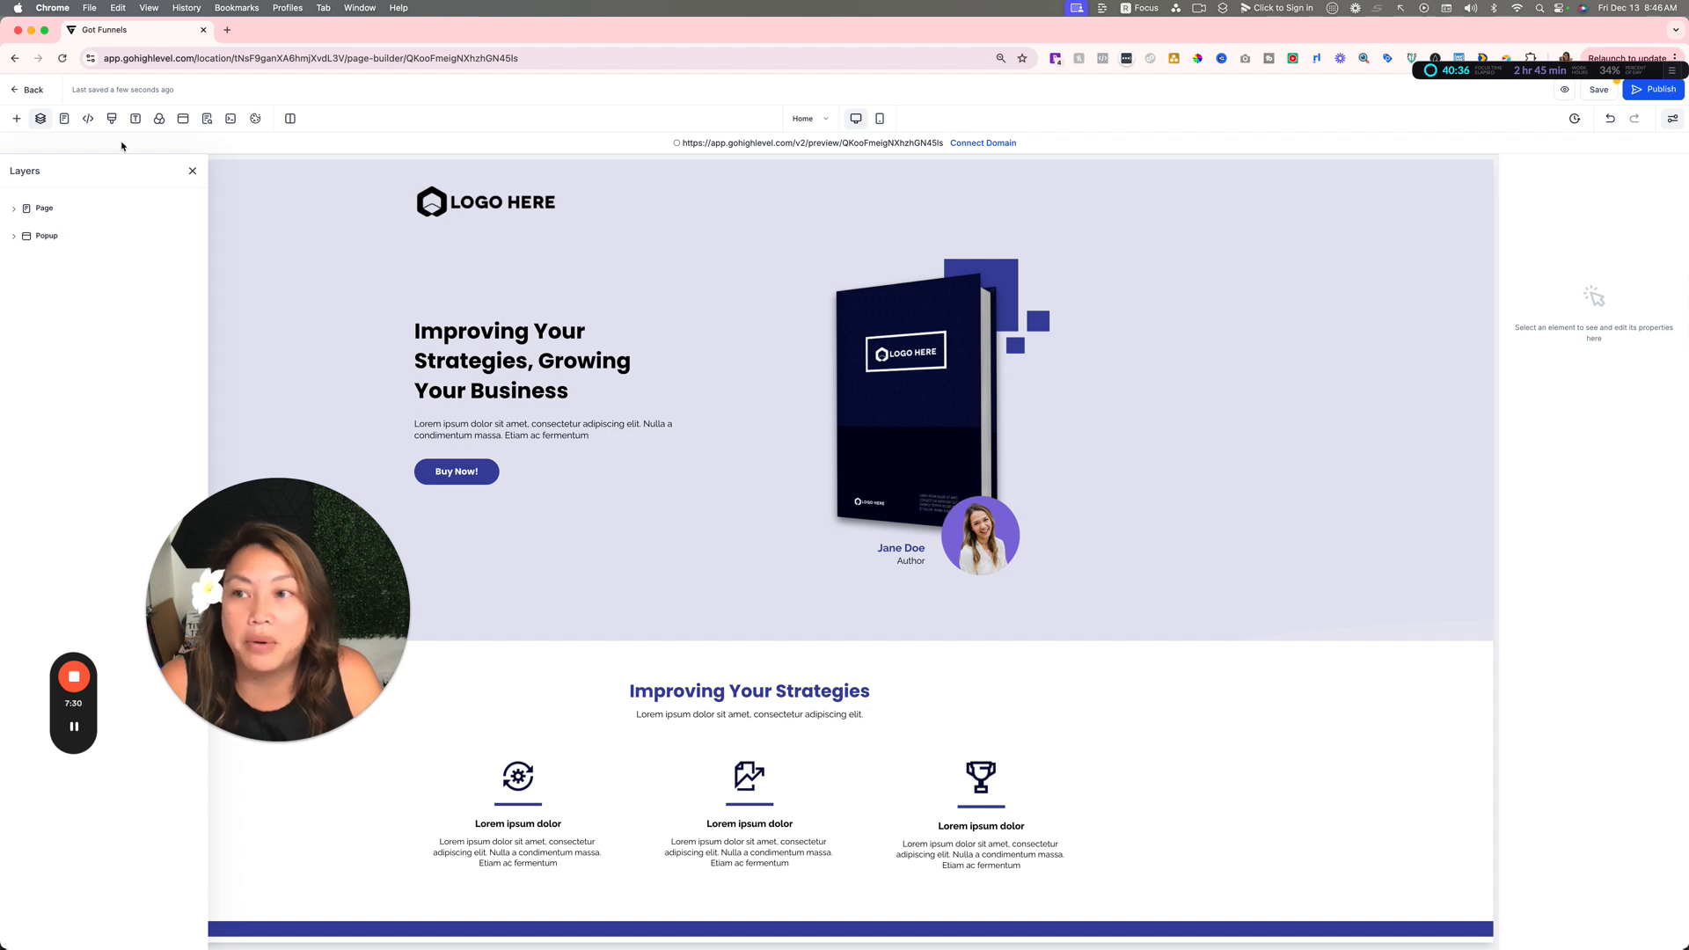
pyautogui.click(182, 122)
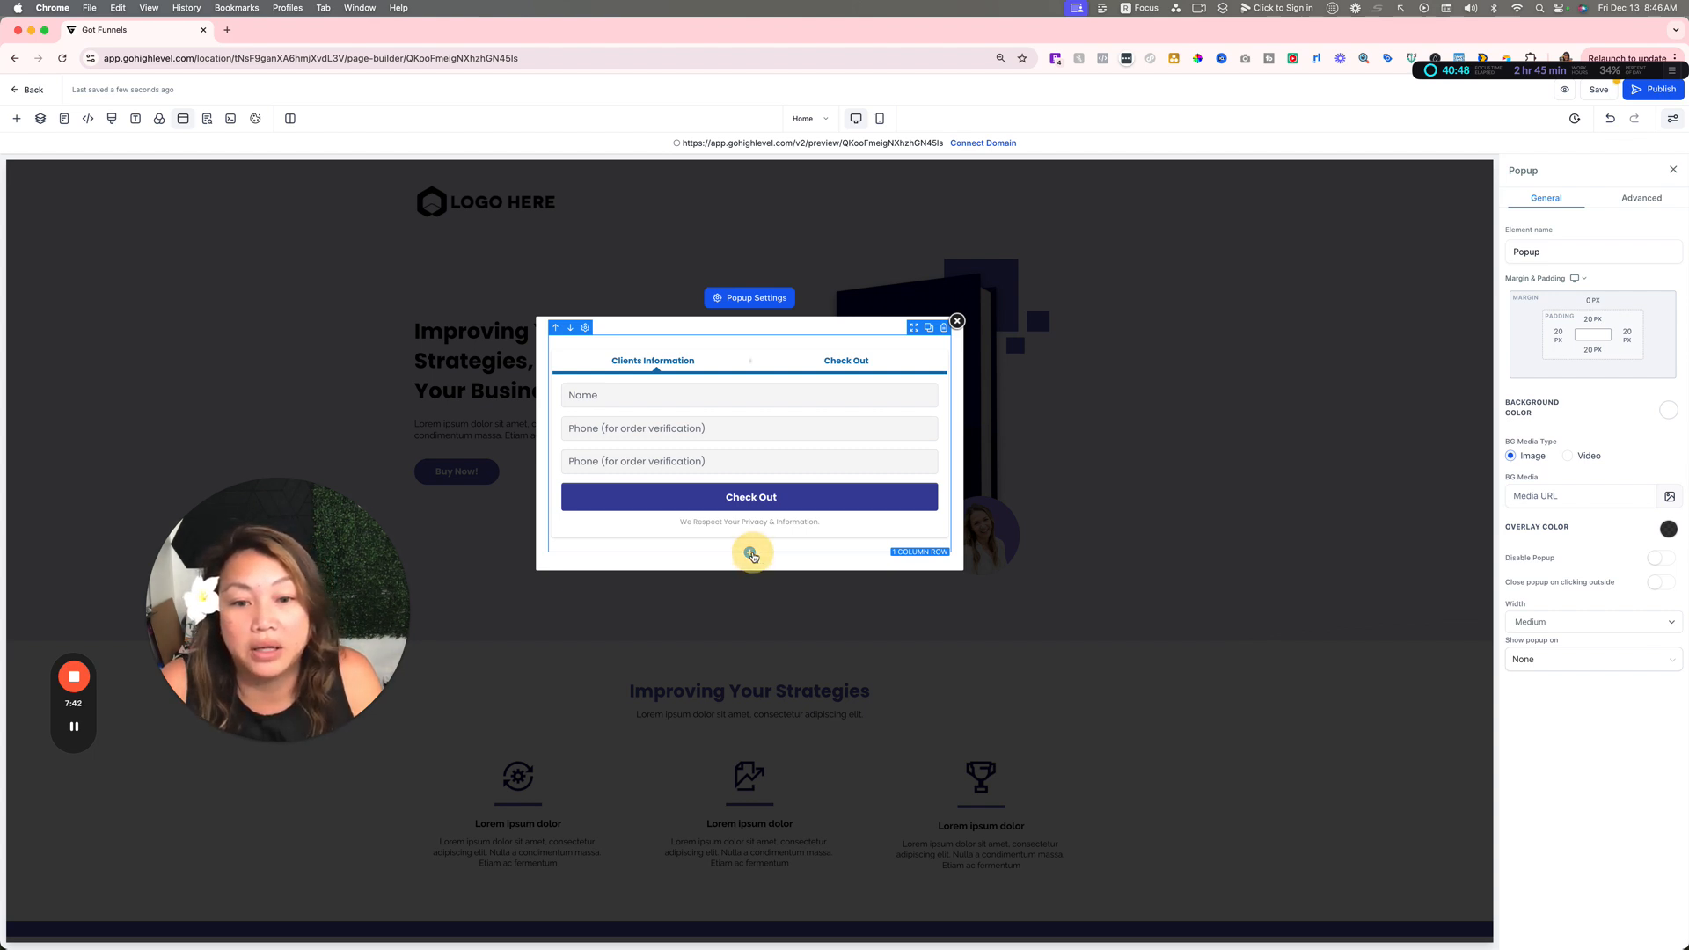
# Step: Add a form element below the popup's existing checkout form and look through the forms available for it
pyautogui.click(750, 553)
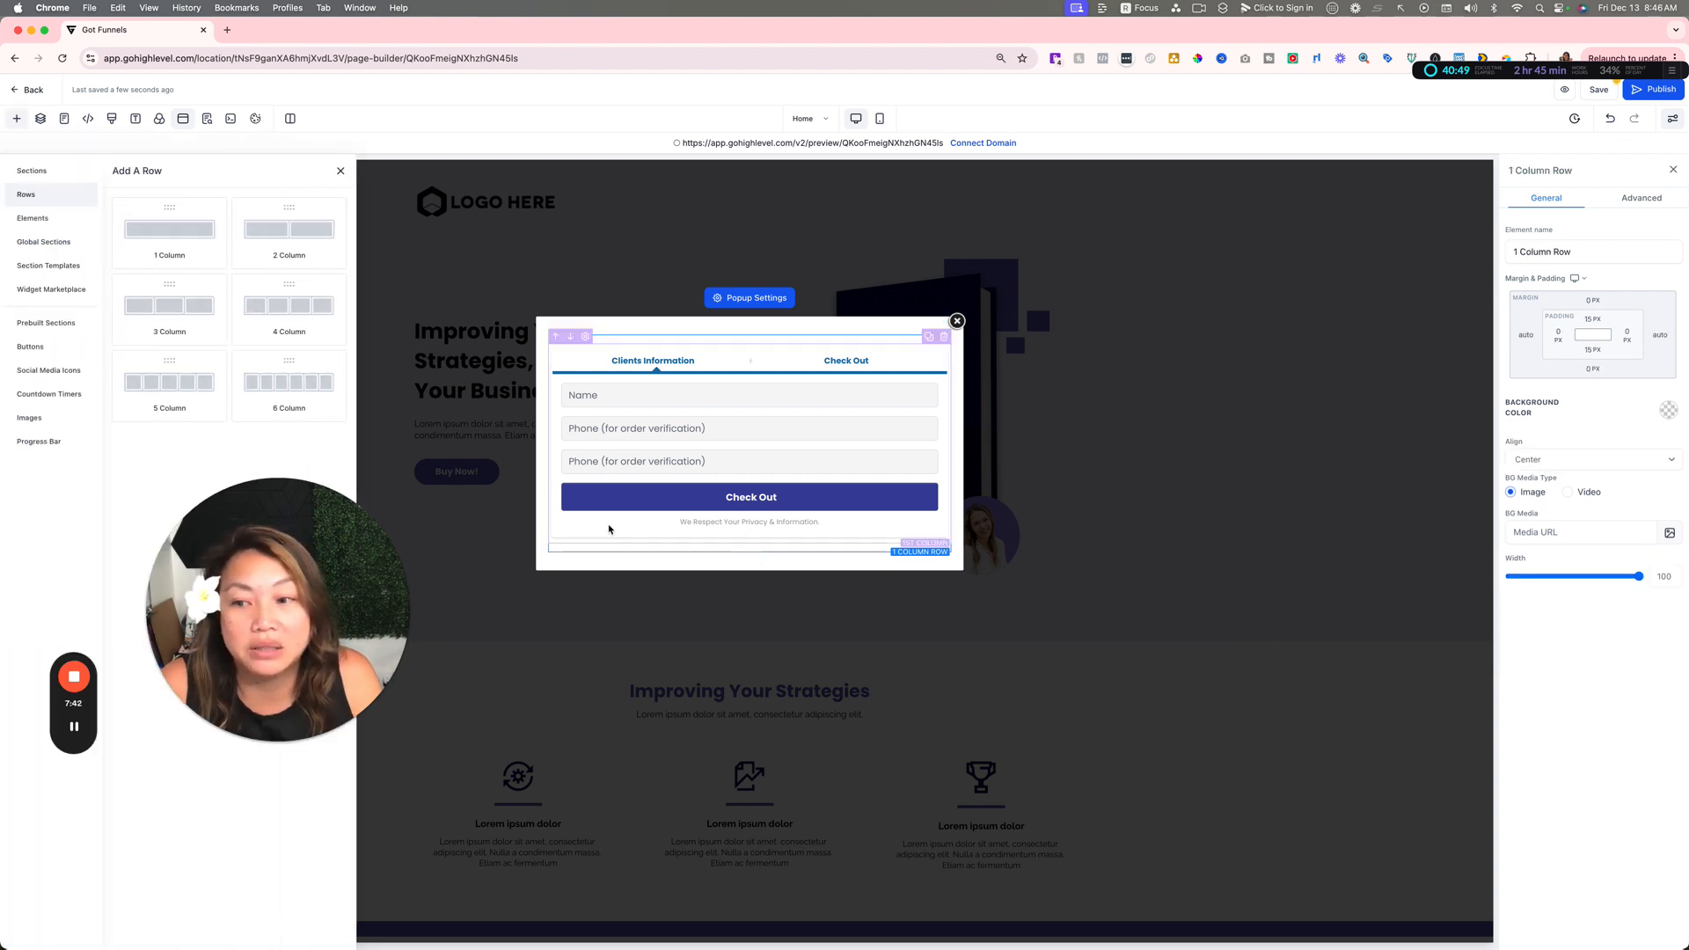
pyautogui.click(32, 218)
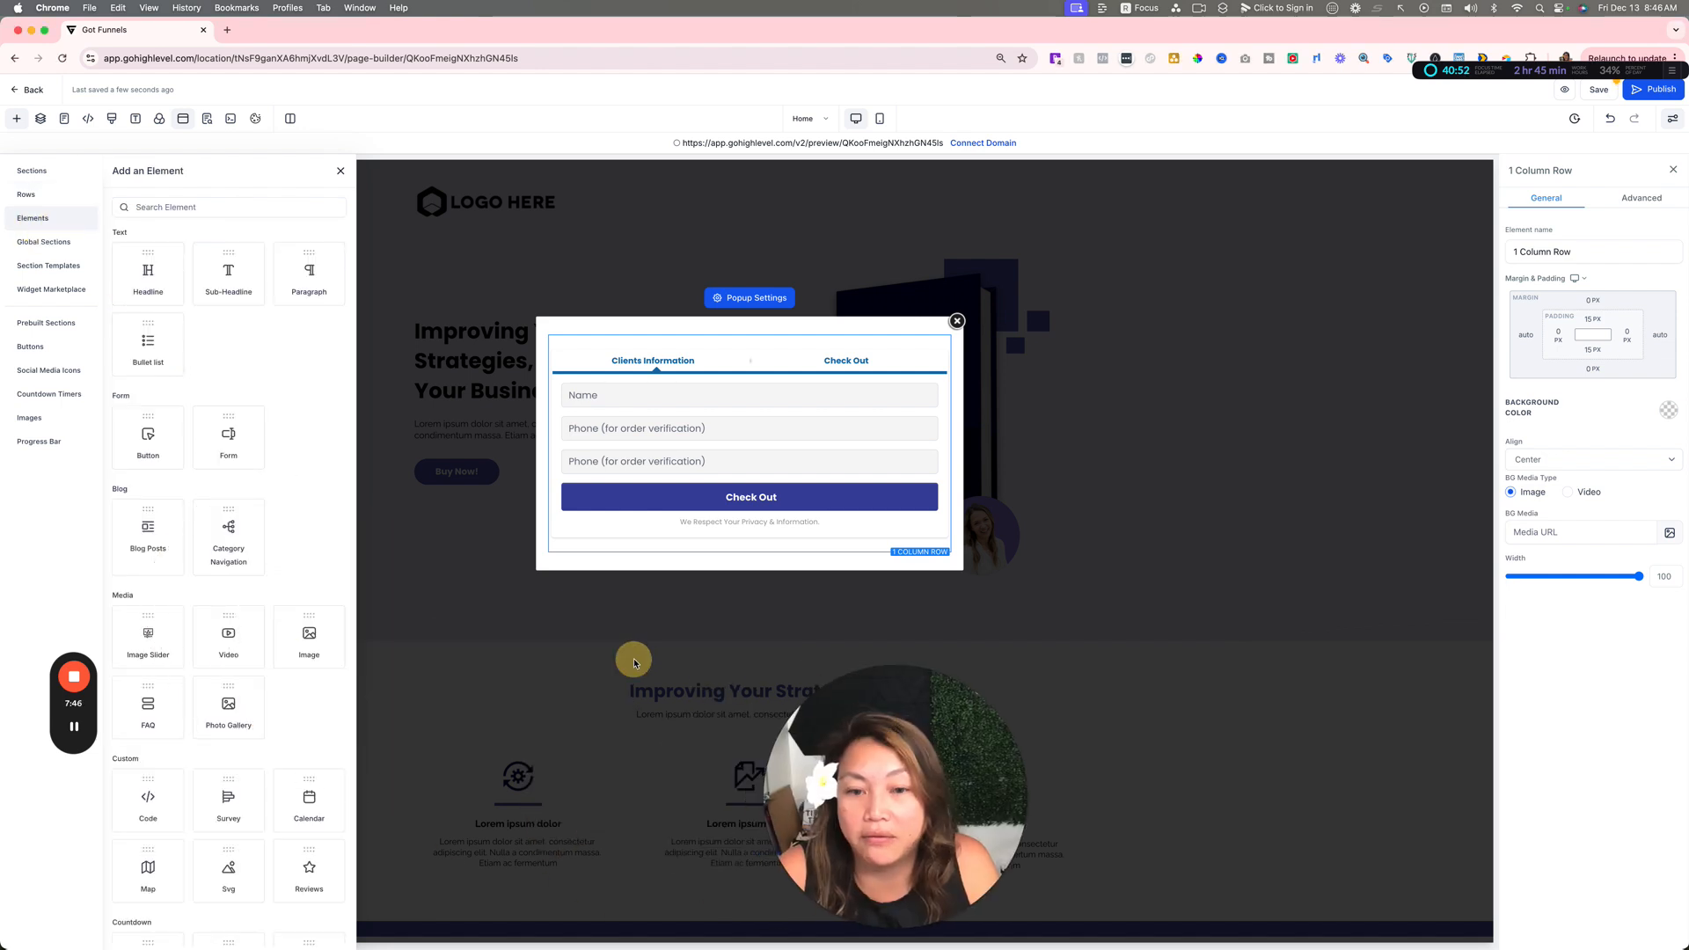
pyautogui.moveTo(227, 435); pyautogui.dragTo(676, 532)
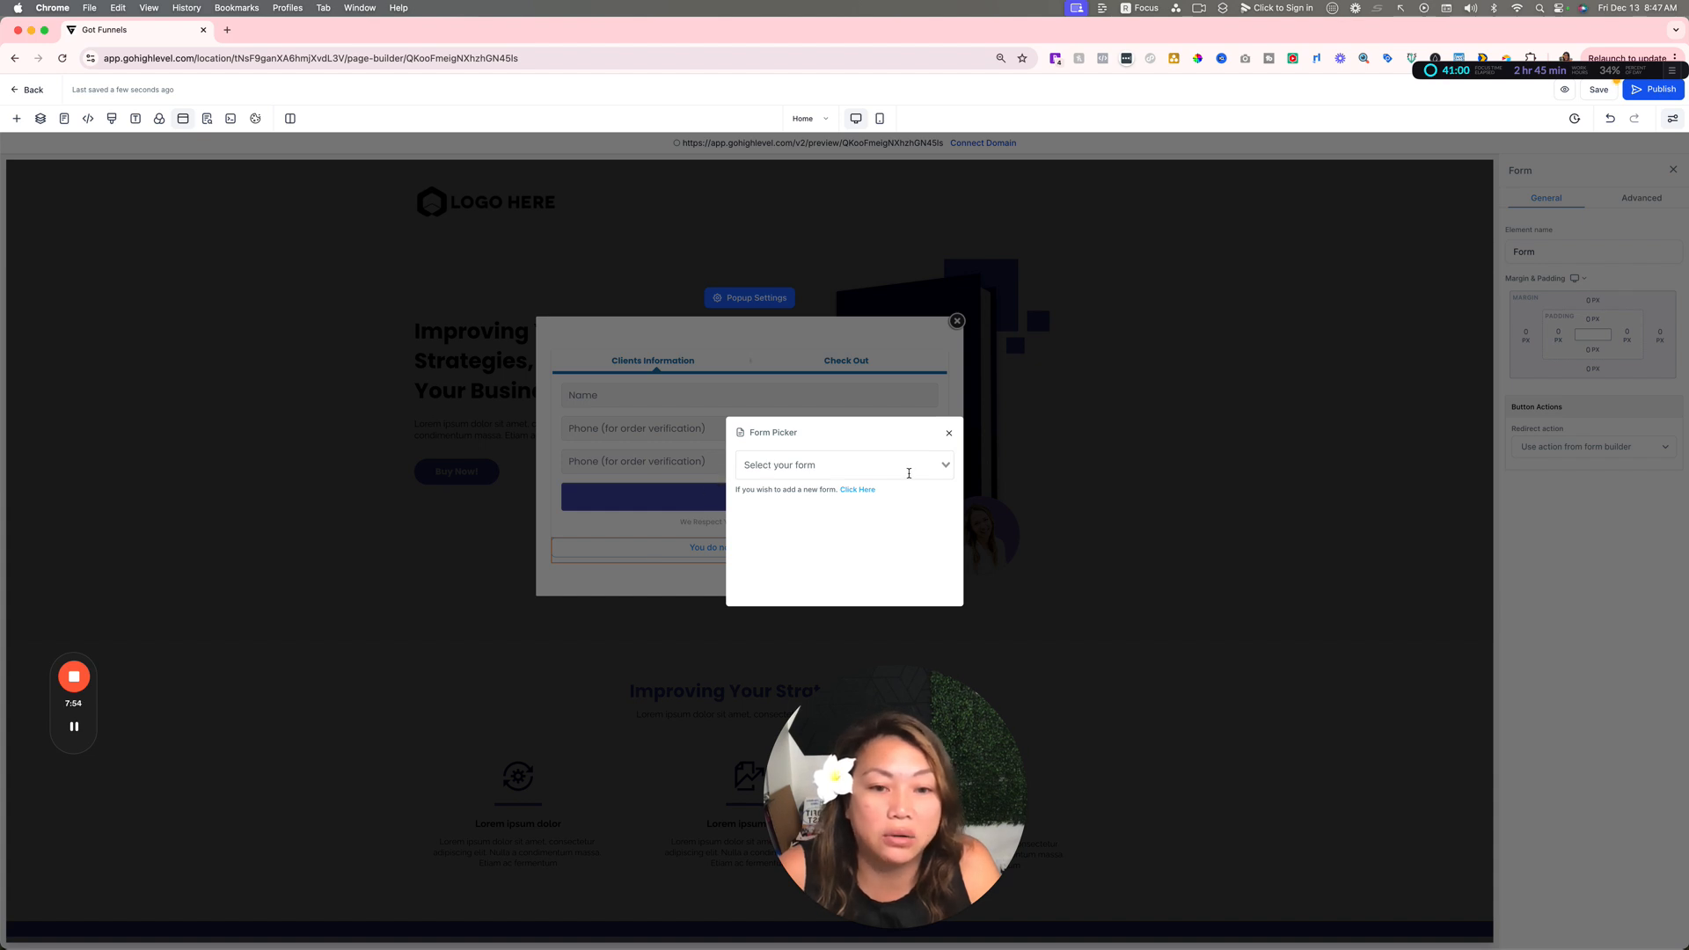
pyautogui.click(946, 467)
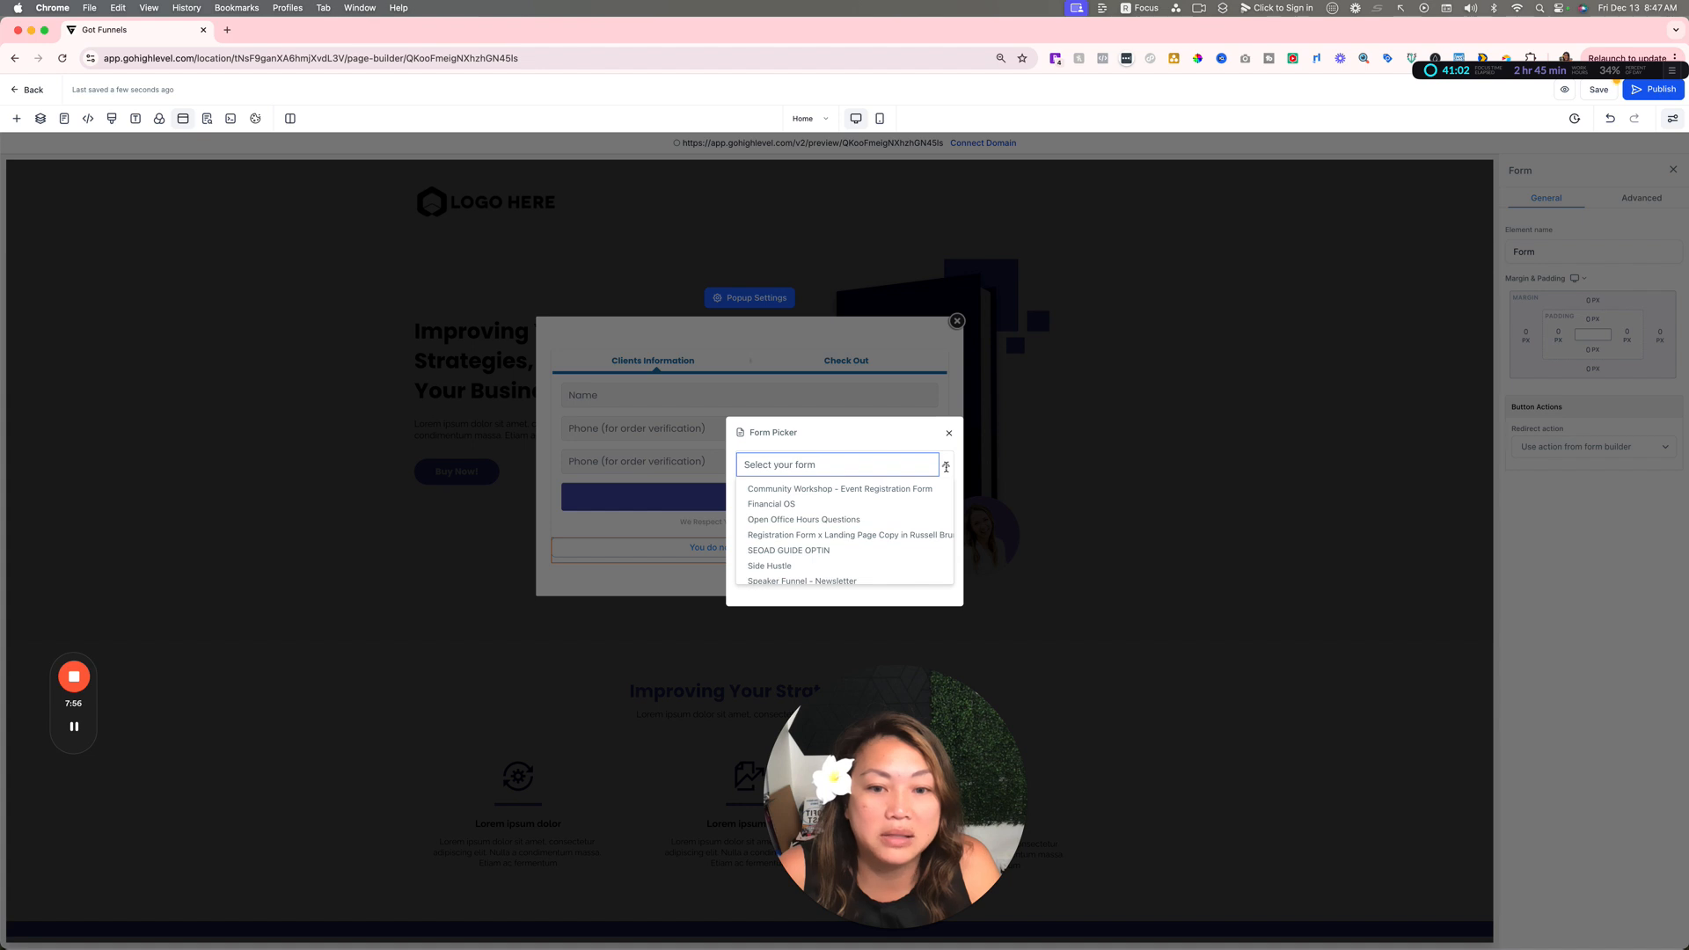
pyautogui.click(899, 431)
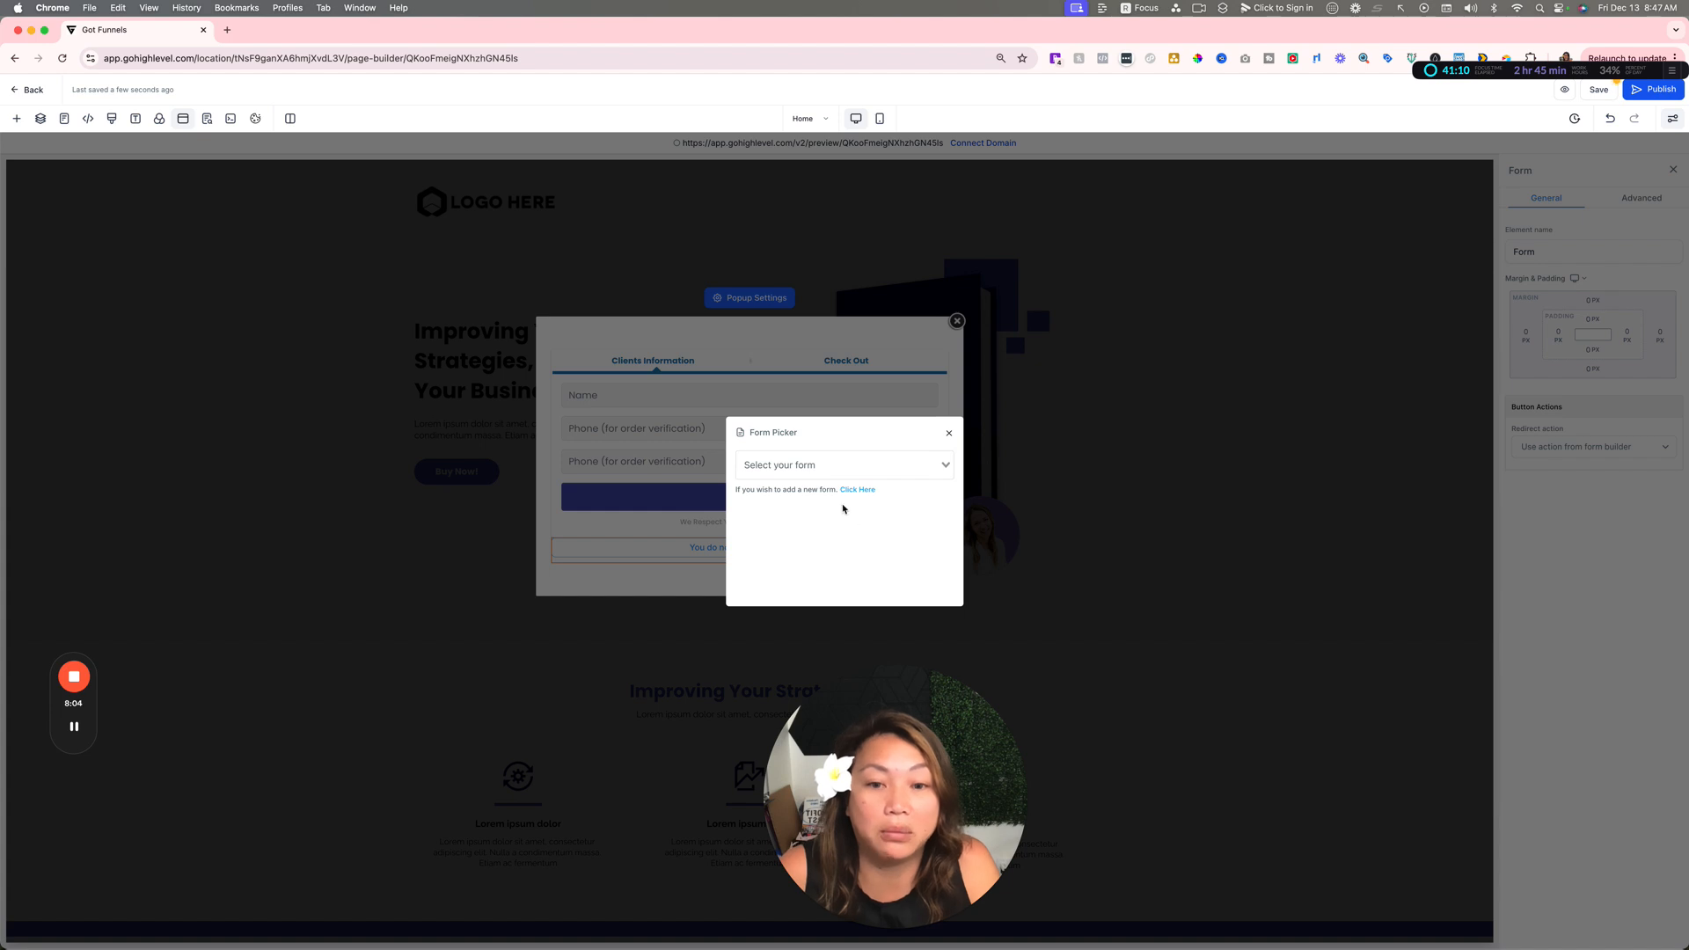
pyautogui.click(760, 464)
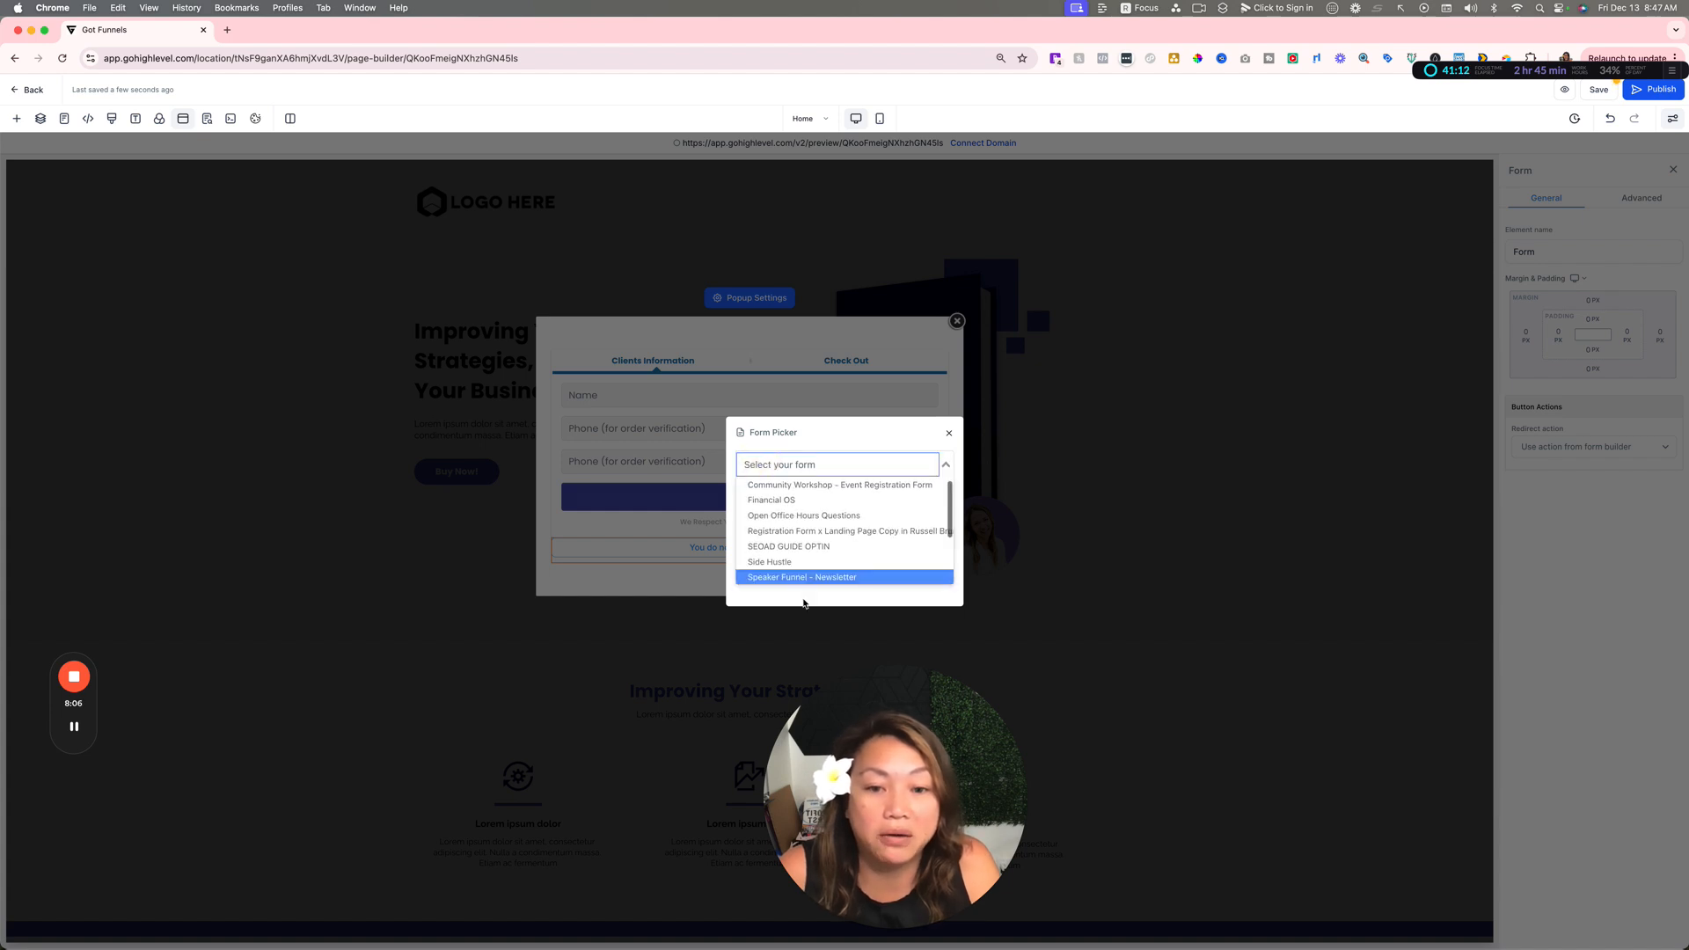
pyautogui.click(868, 520)
# Step: Go from the form picker to the Forms area and create a new form from scratch
pyautogui.click(861, 489)
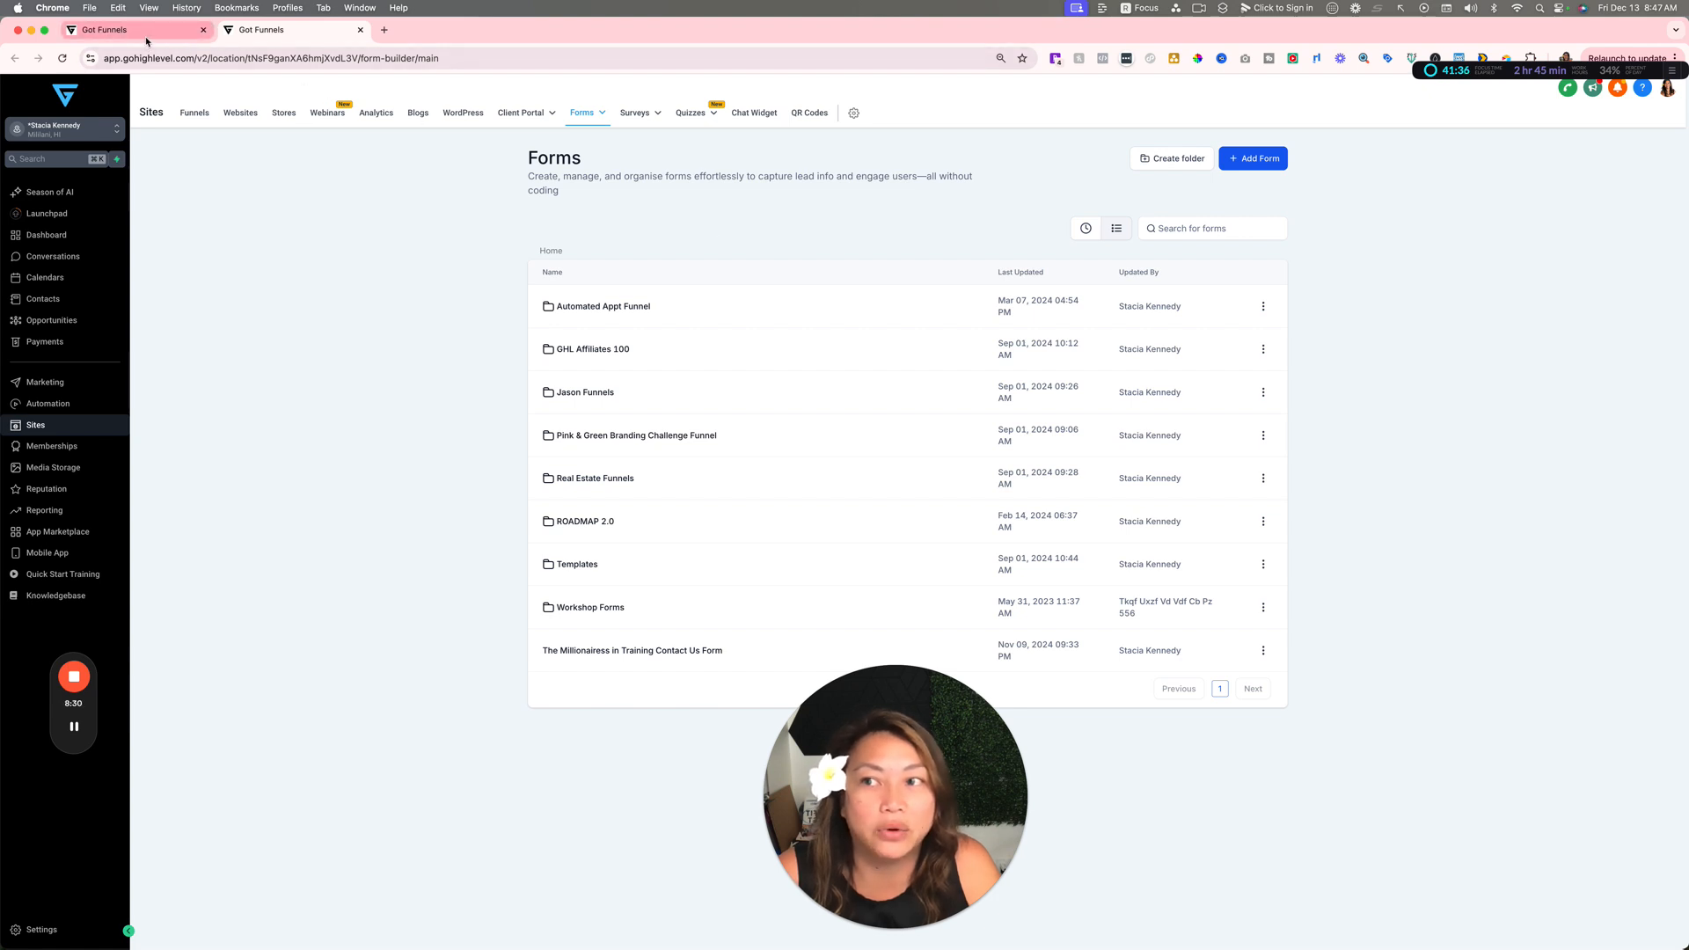
pyautogui.click(1257, 156)
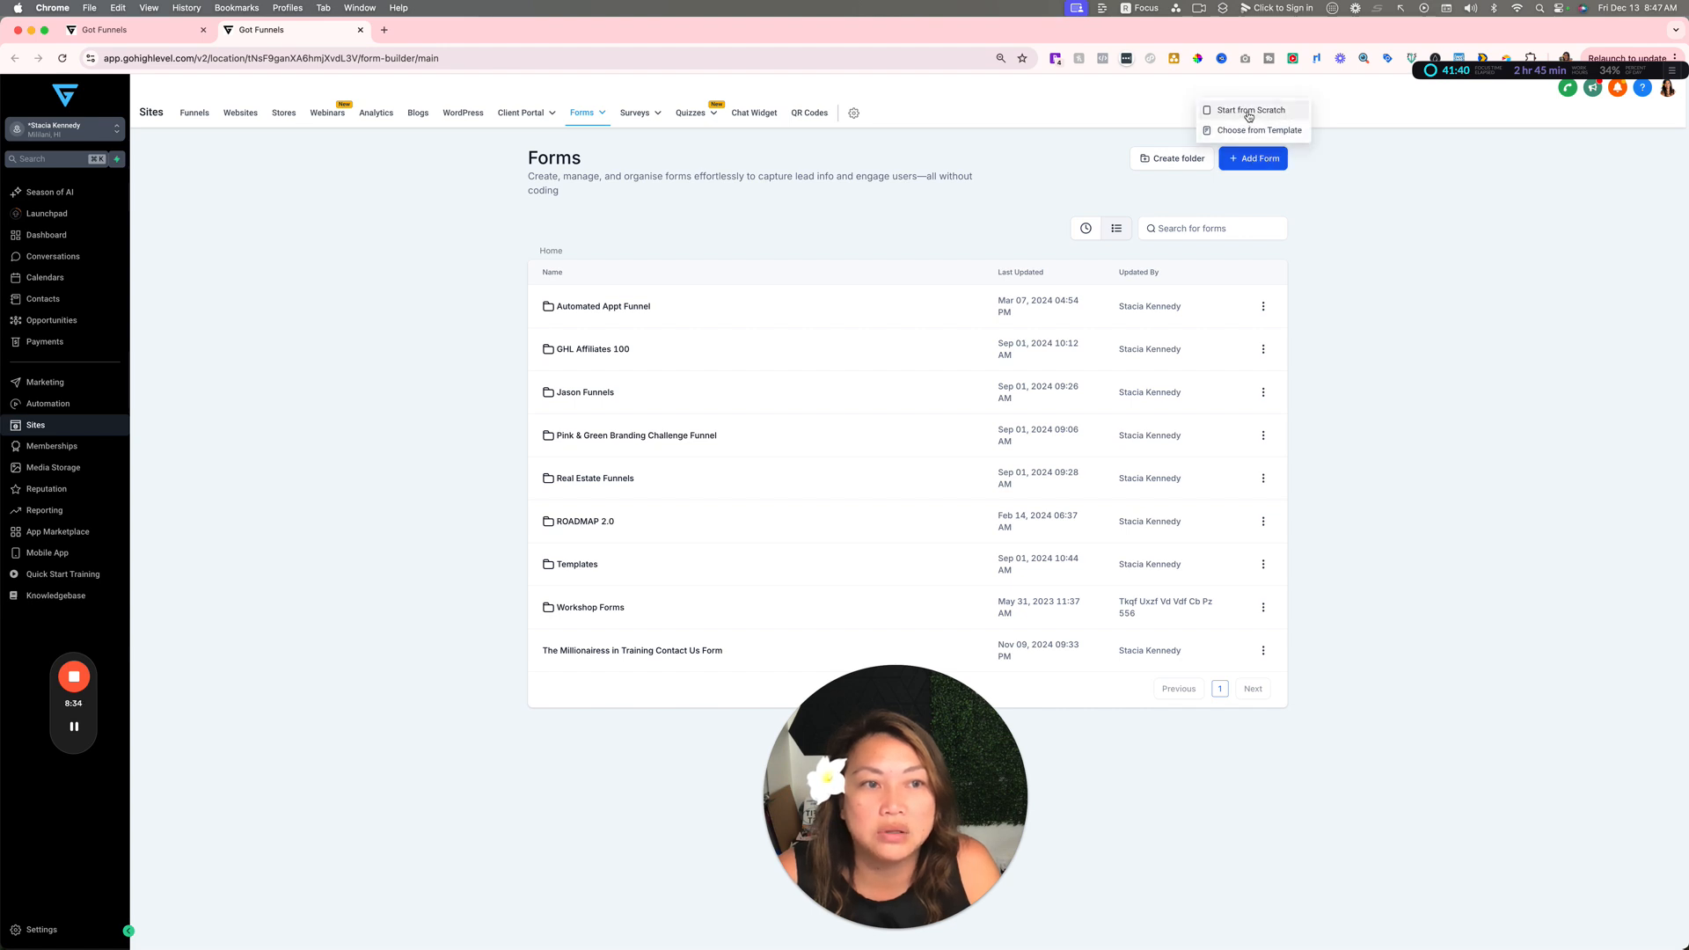
pyautogui.click(1248, 113)
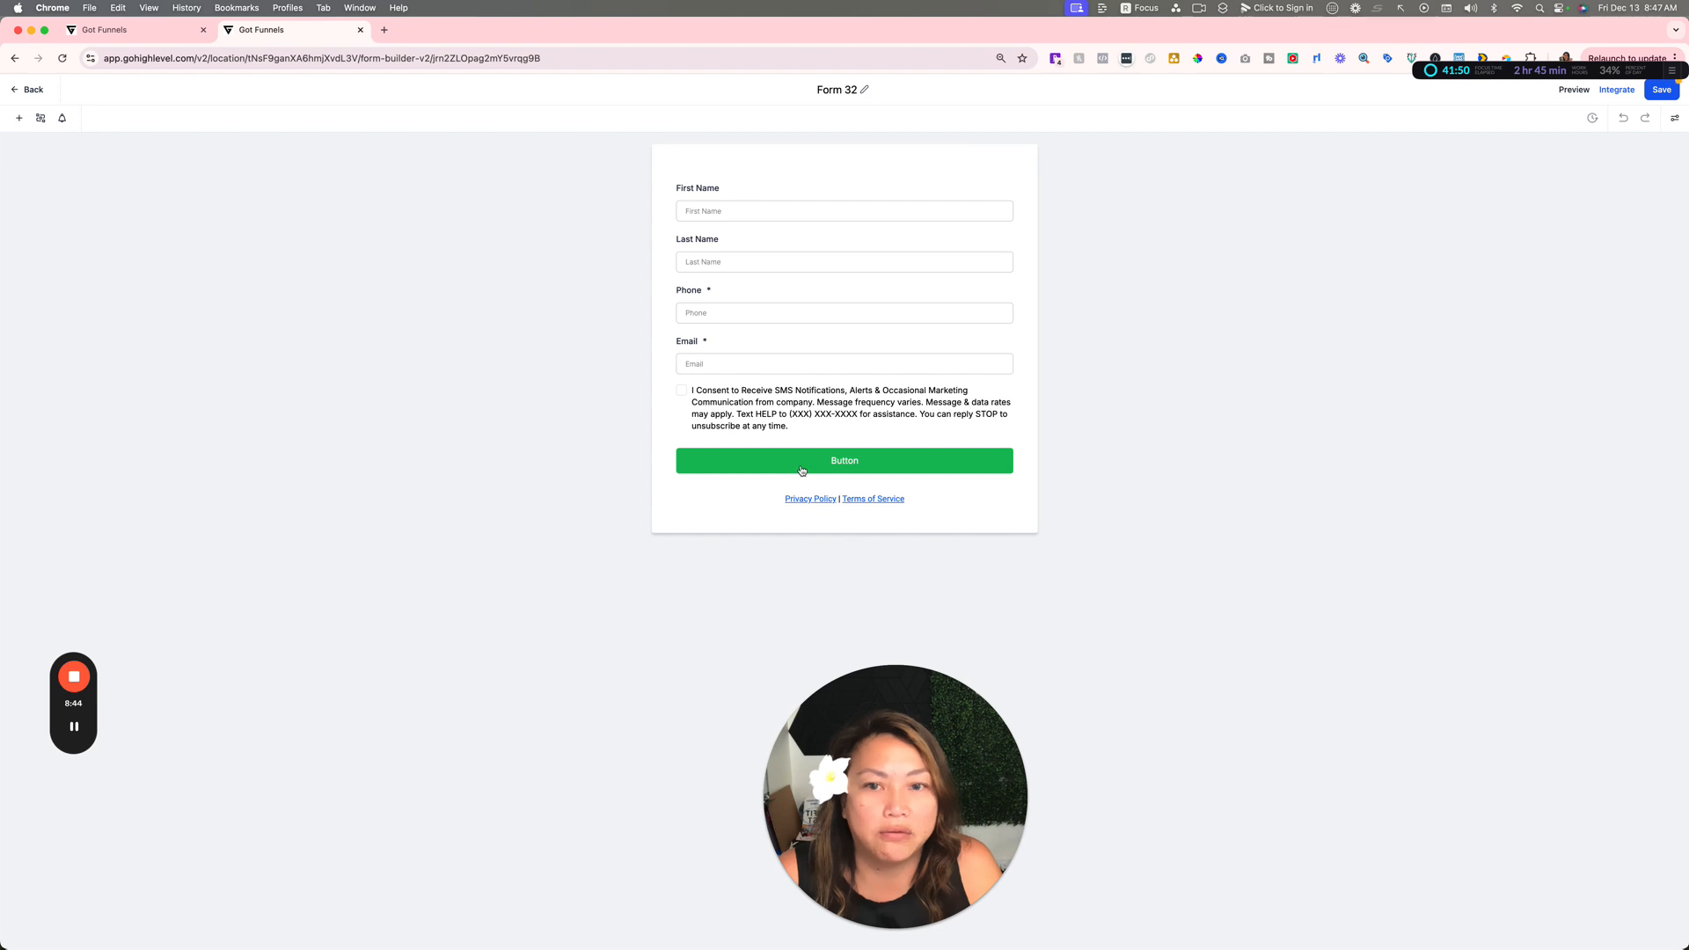
# Step: Remove the Last Name, Phone, SMS consent and Privacy Policy/Terms of Service elements from Form 32, keeping First Name, Email and the button
pyautogui.click(915, 246)
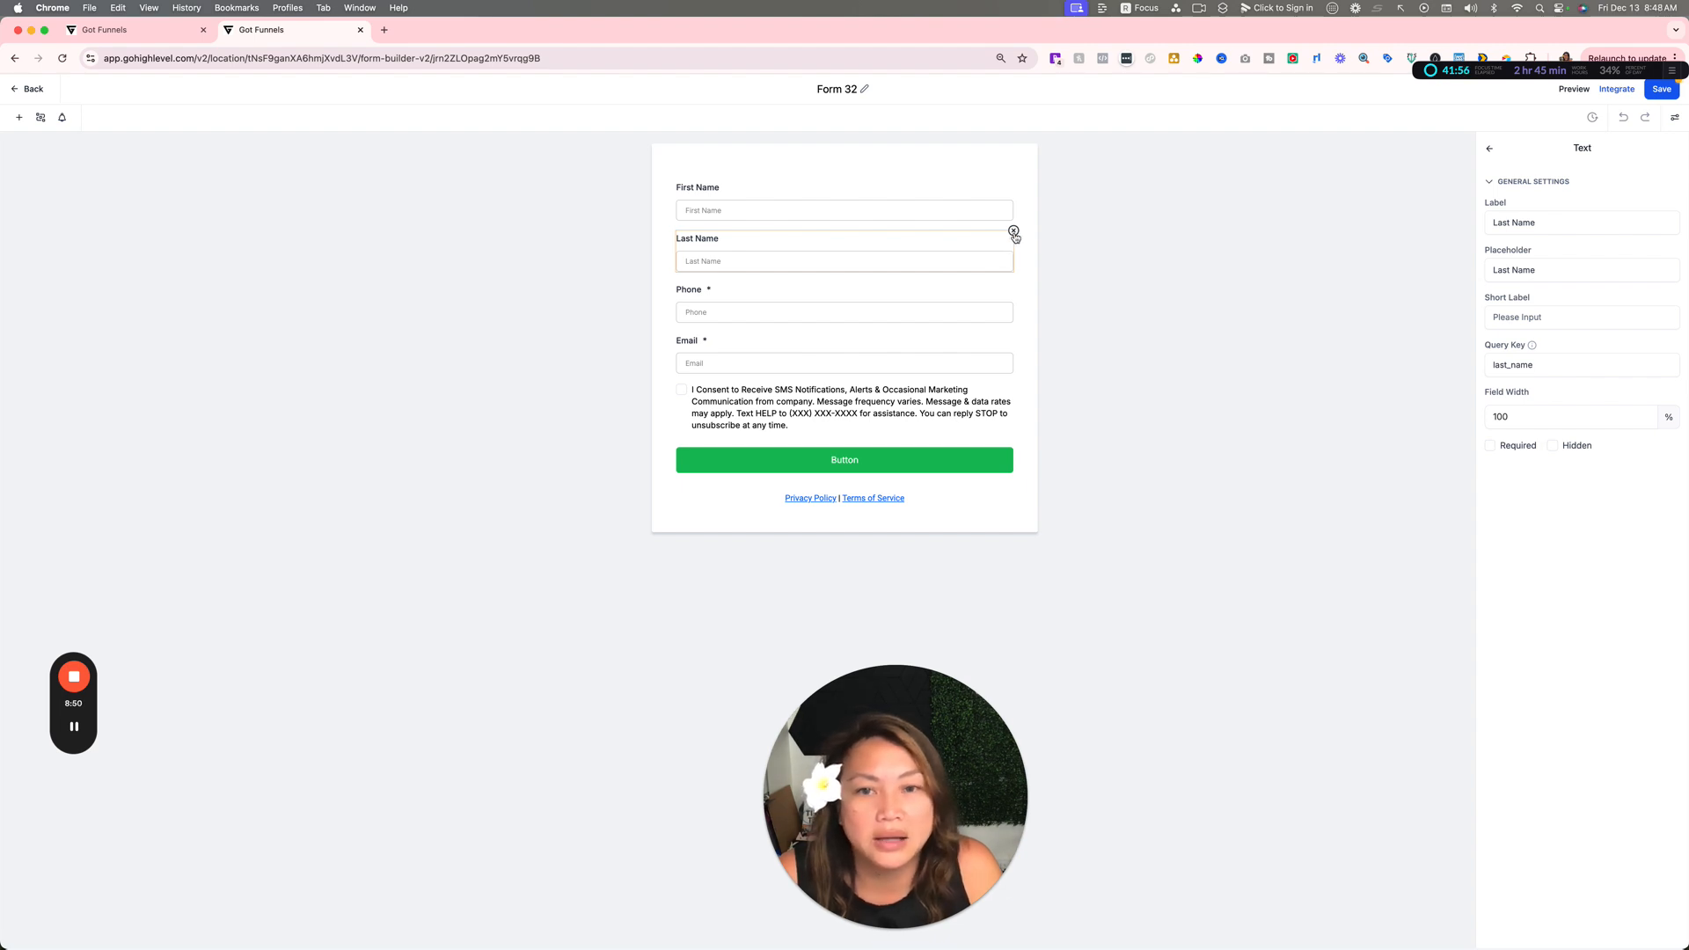
pyautogui.click(1013, 231)
pyautogui.click(1000, 269)
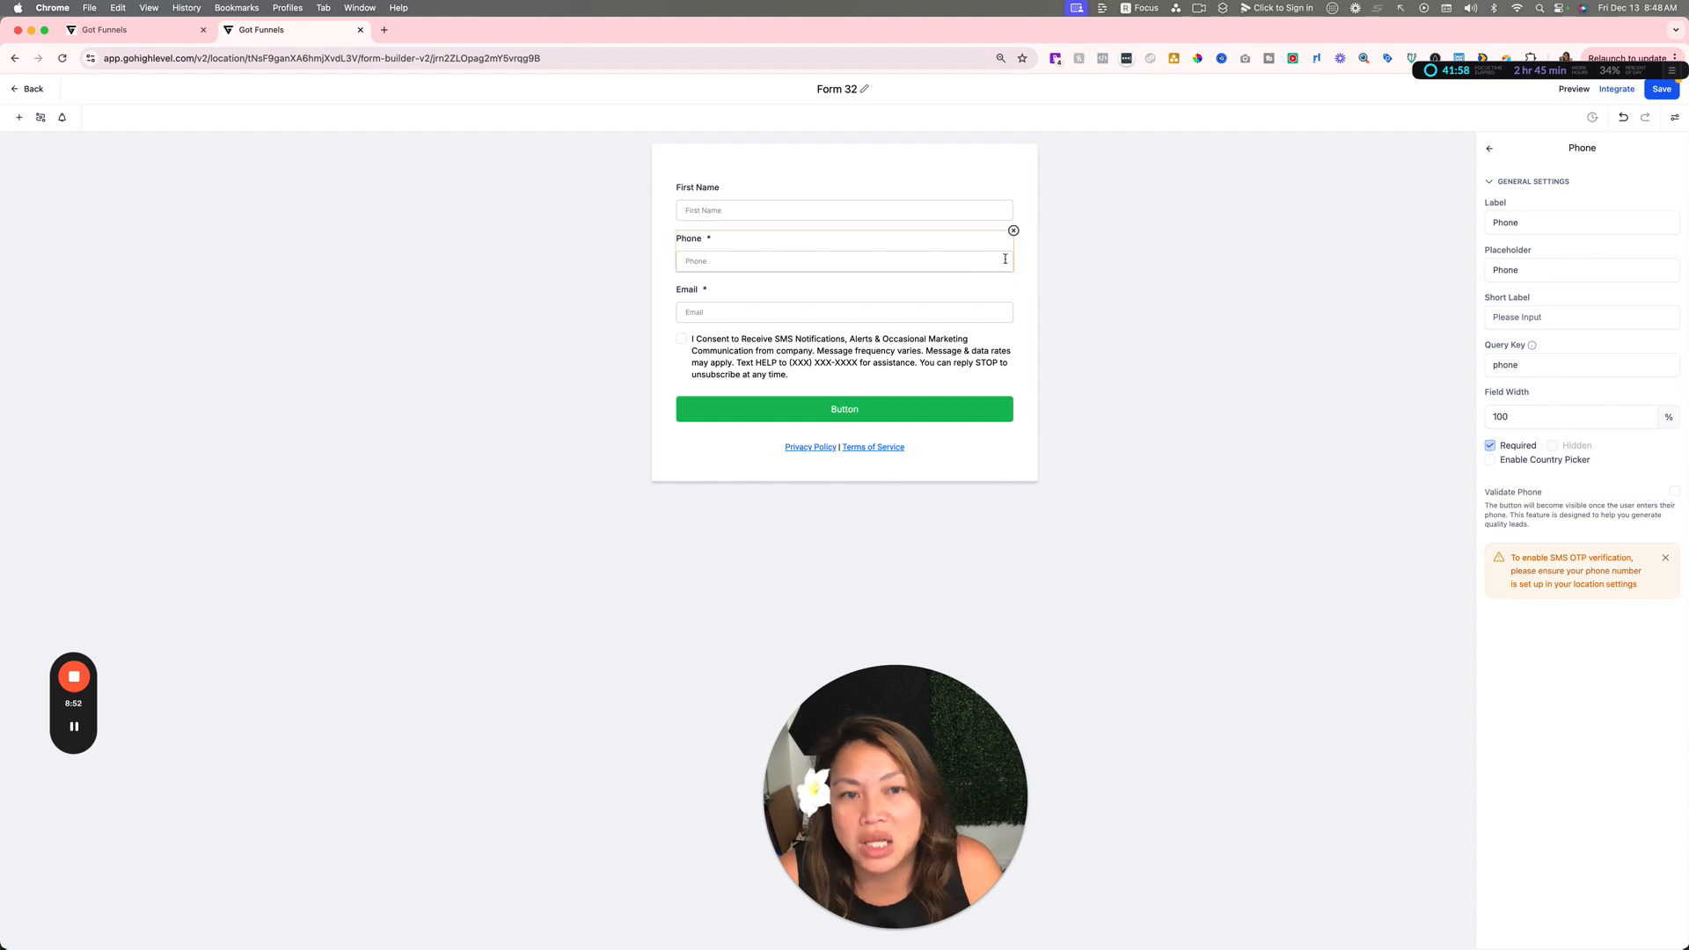
pyautogui.click(1012, 232)
pyautogui.click(976, 294)
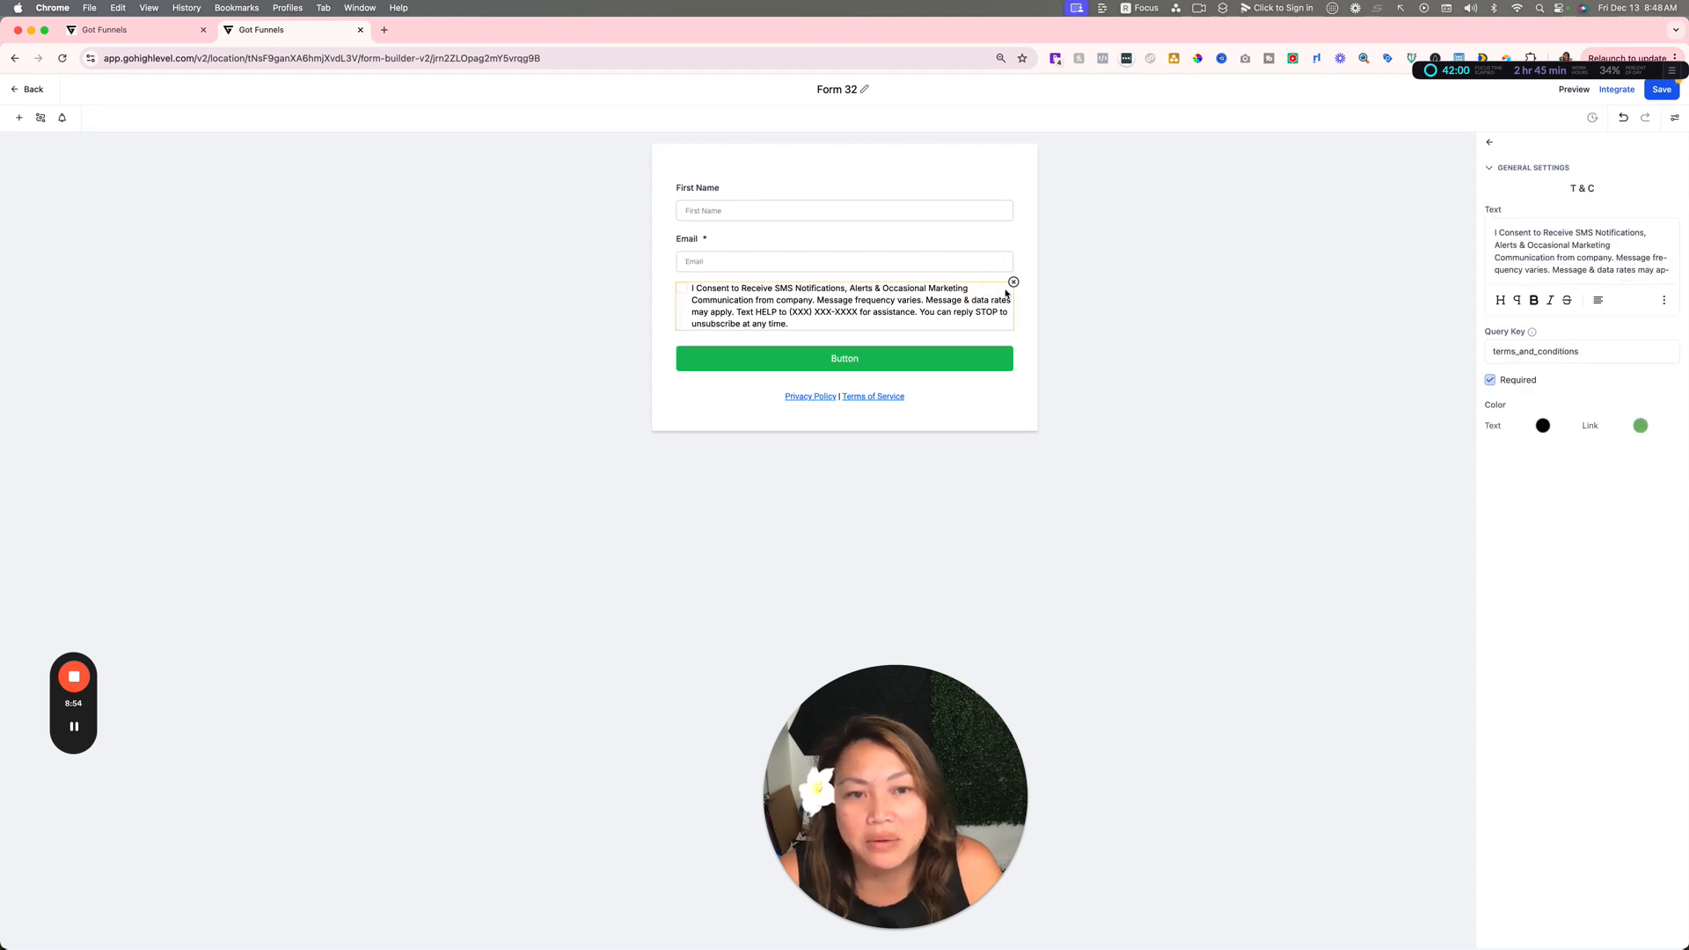
pyautogui.click(1013, 282)
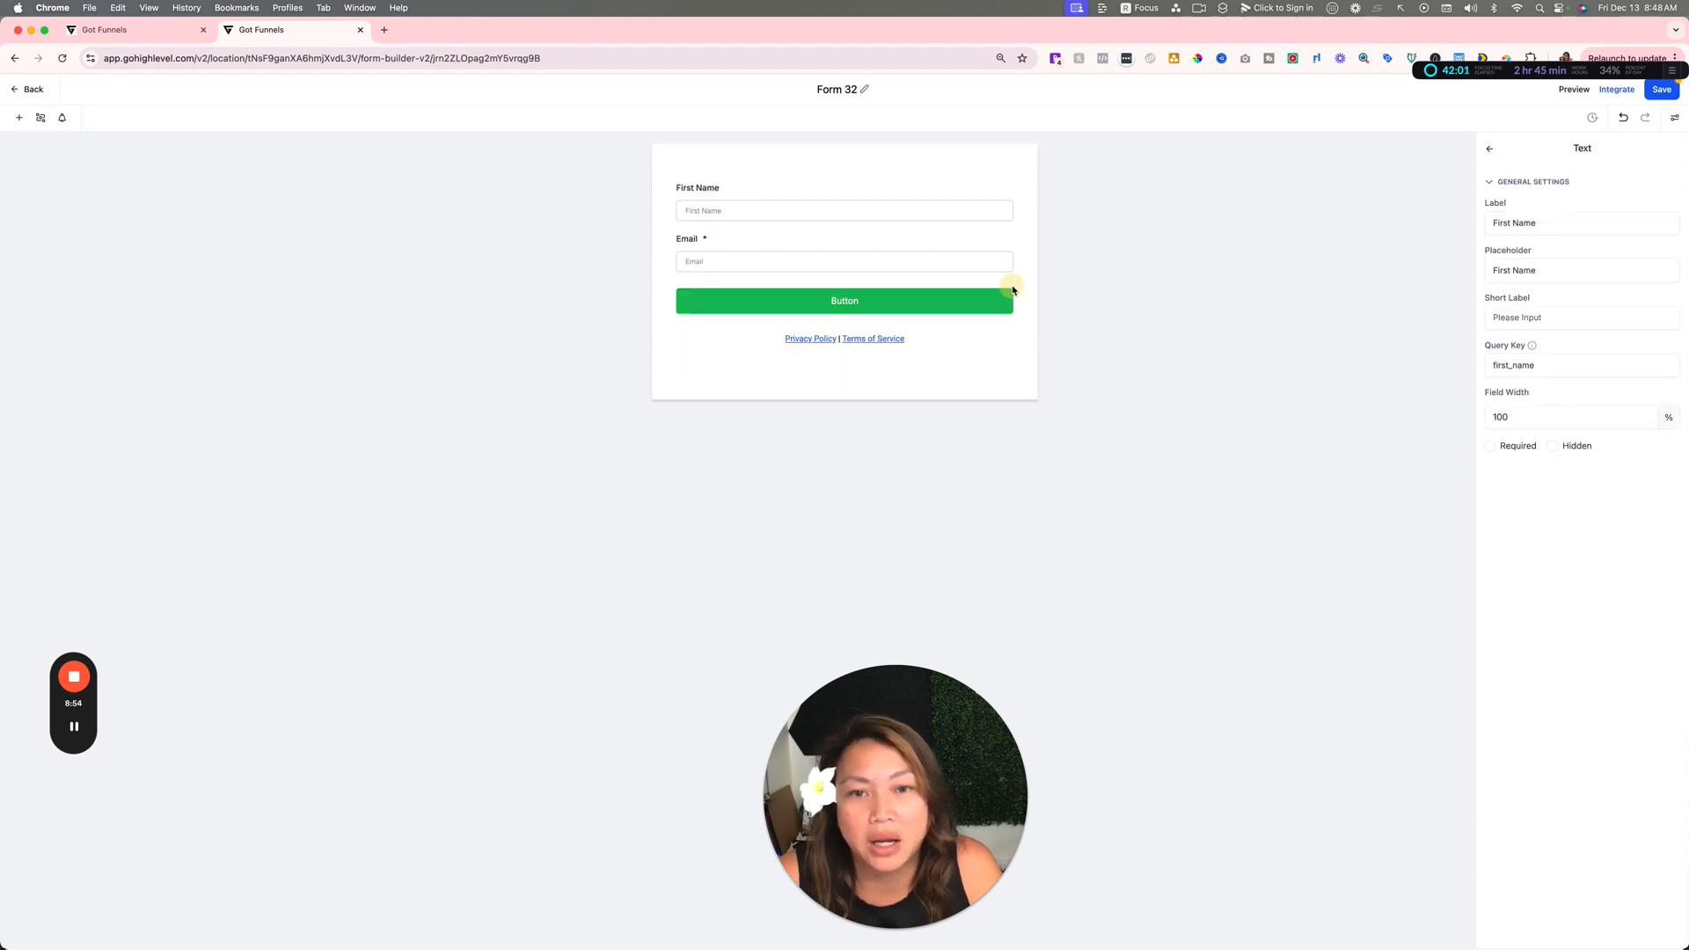
pyautogui.click(937, 343)
pyautogui.click(1012, 326)
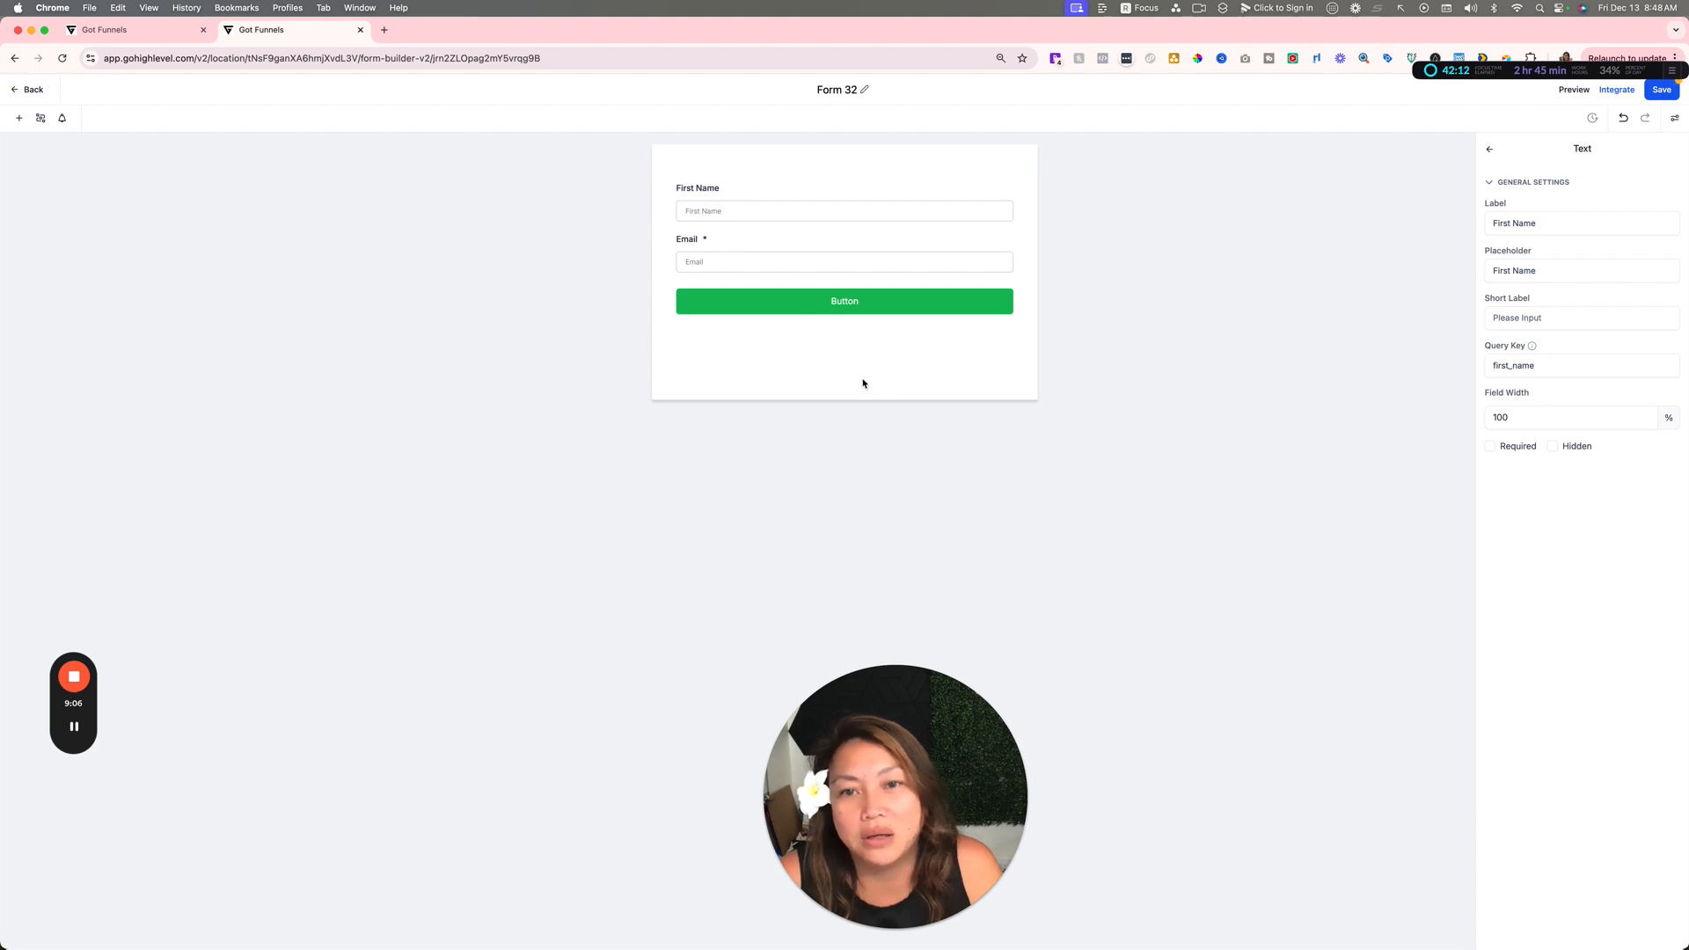
# Step: Show the form elements available for Form 32 and save the form
pyautogui.click(18, 117)
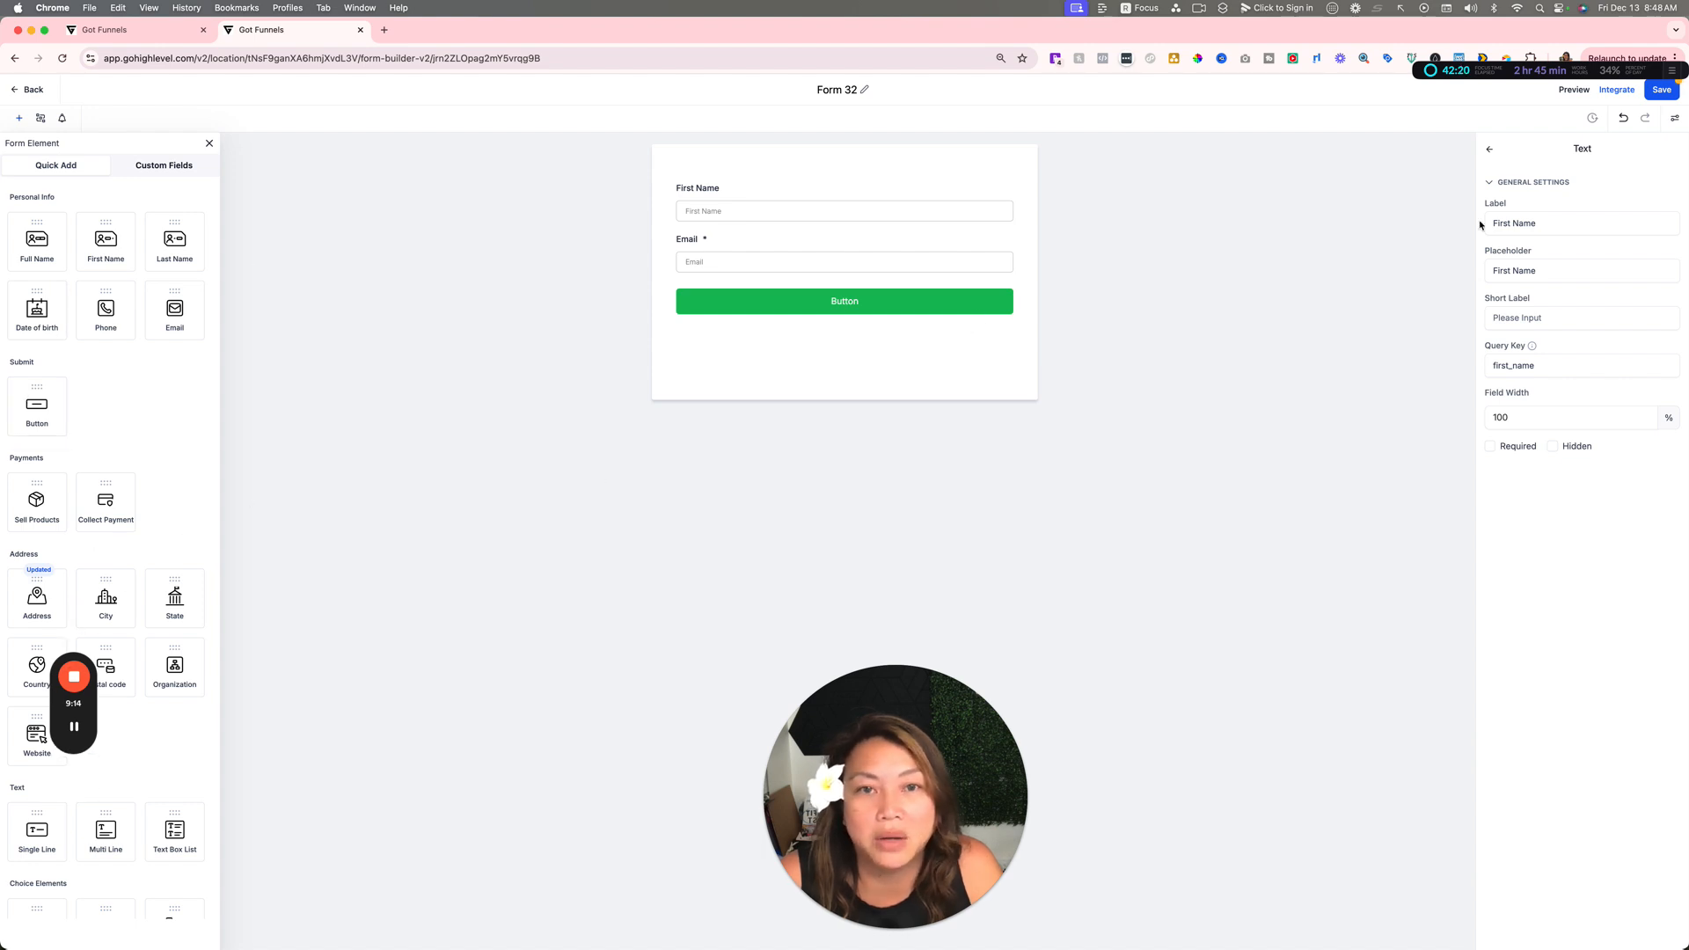
pyautogui.click(1661, 90)
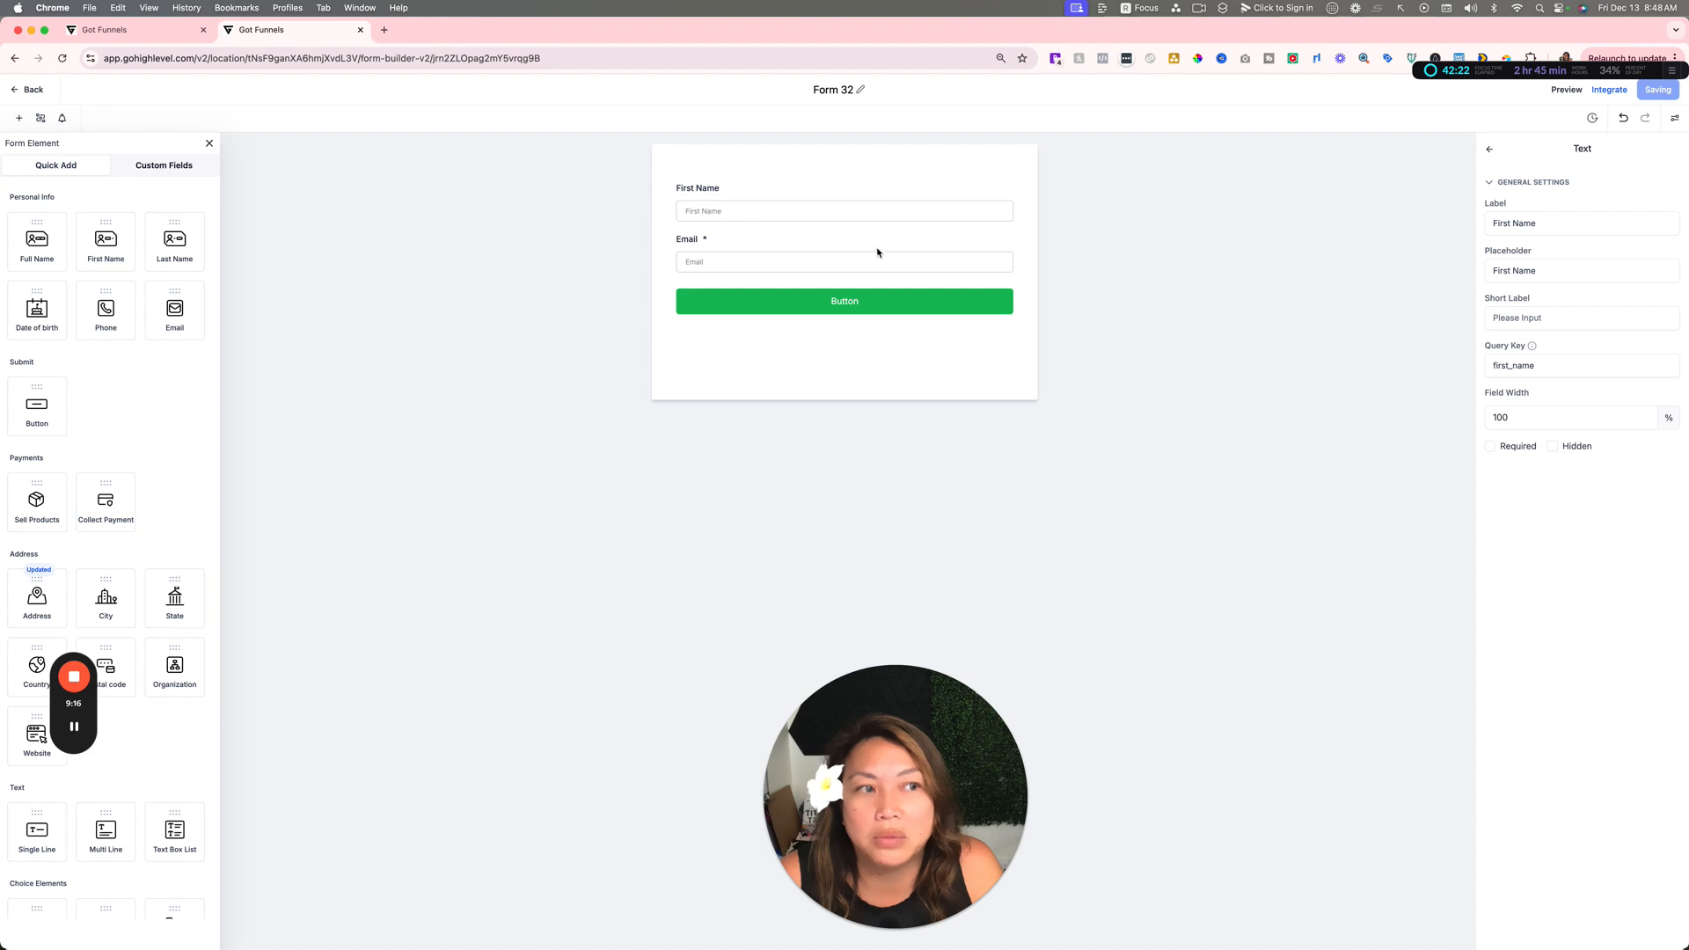
# Step: Return to the page builder, choose Form 32 for the popup's form element and close the popup
pyautogui.click(145, 30)
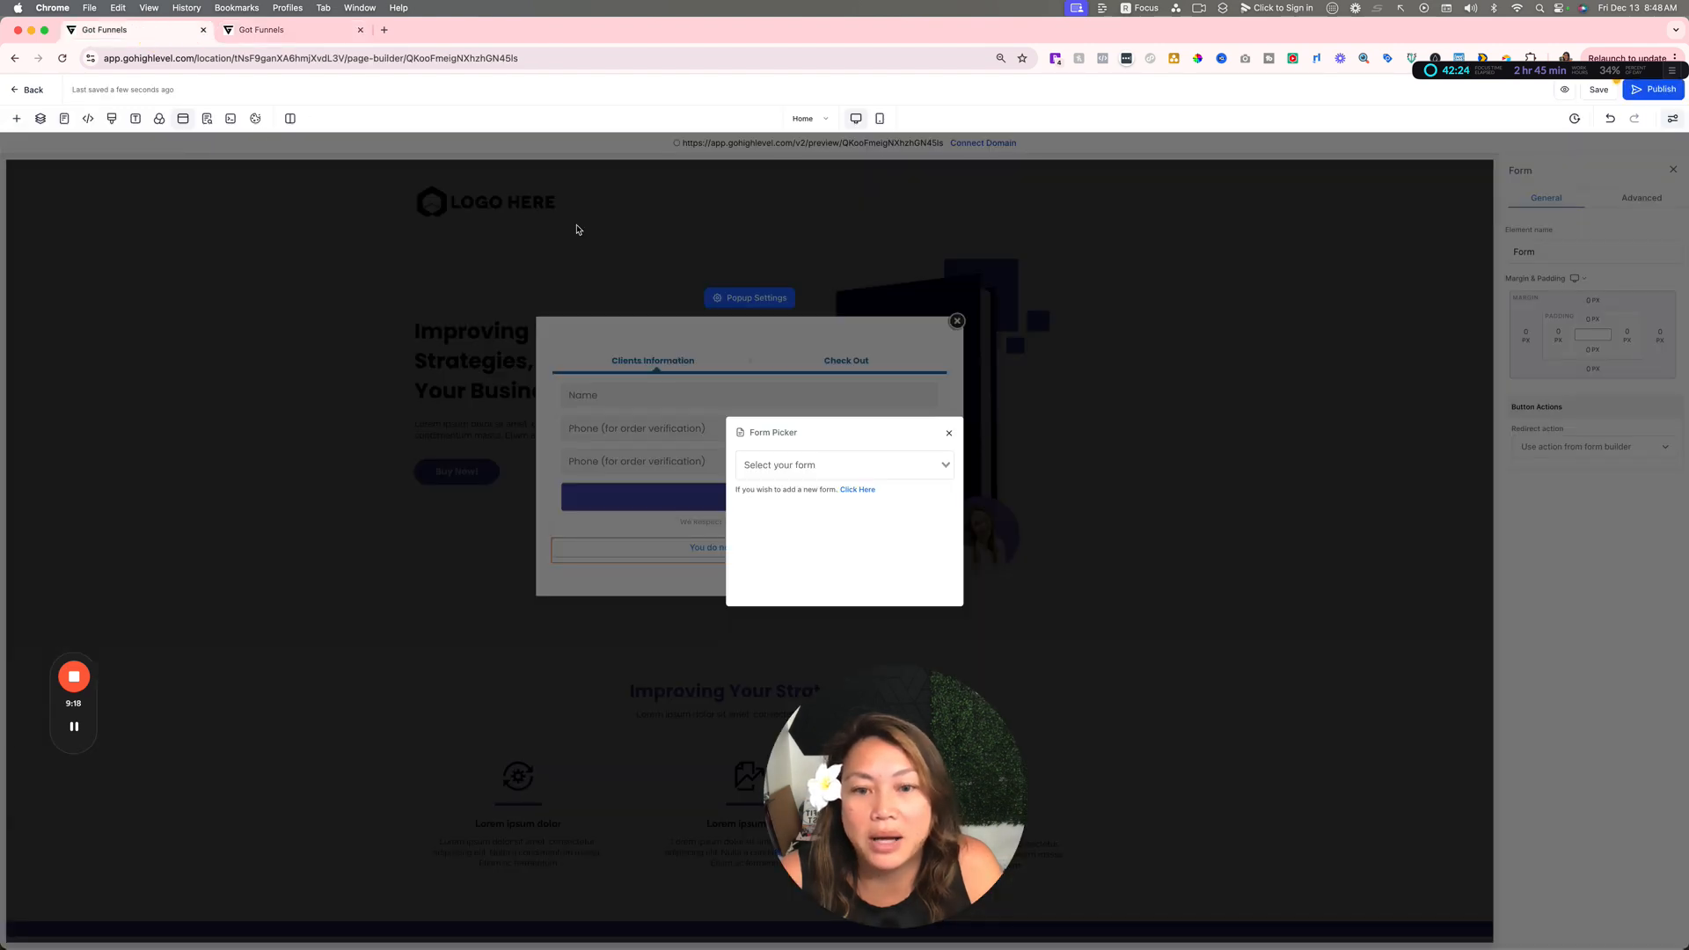
pyautogui.click(881, 474)
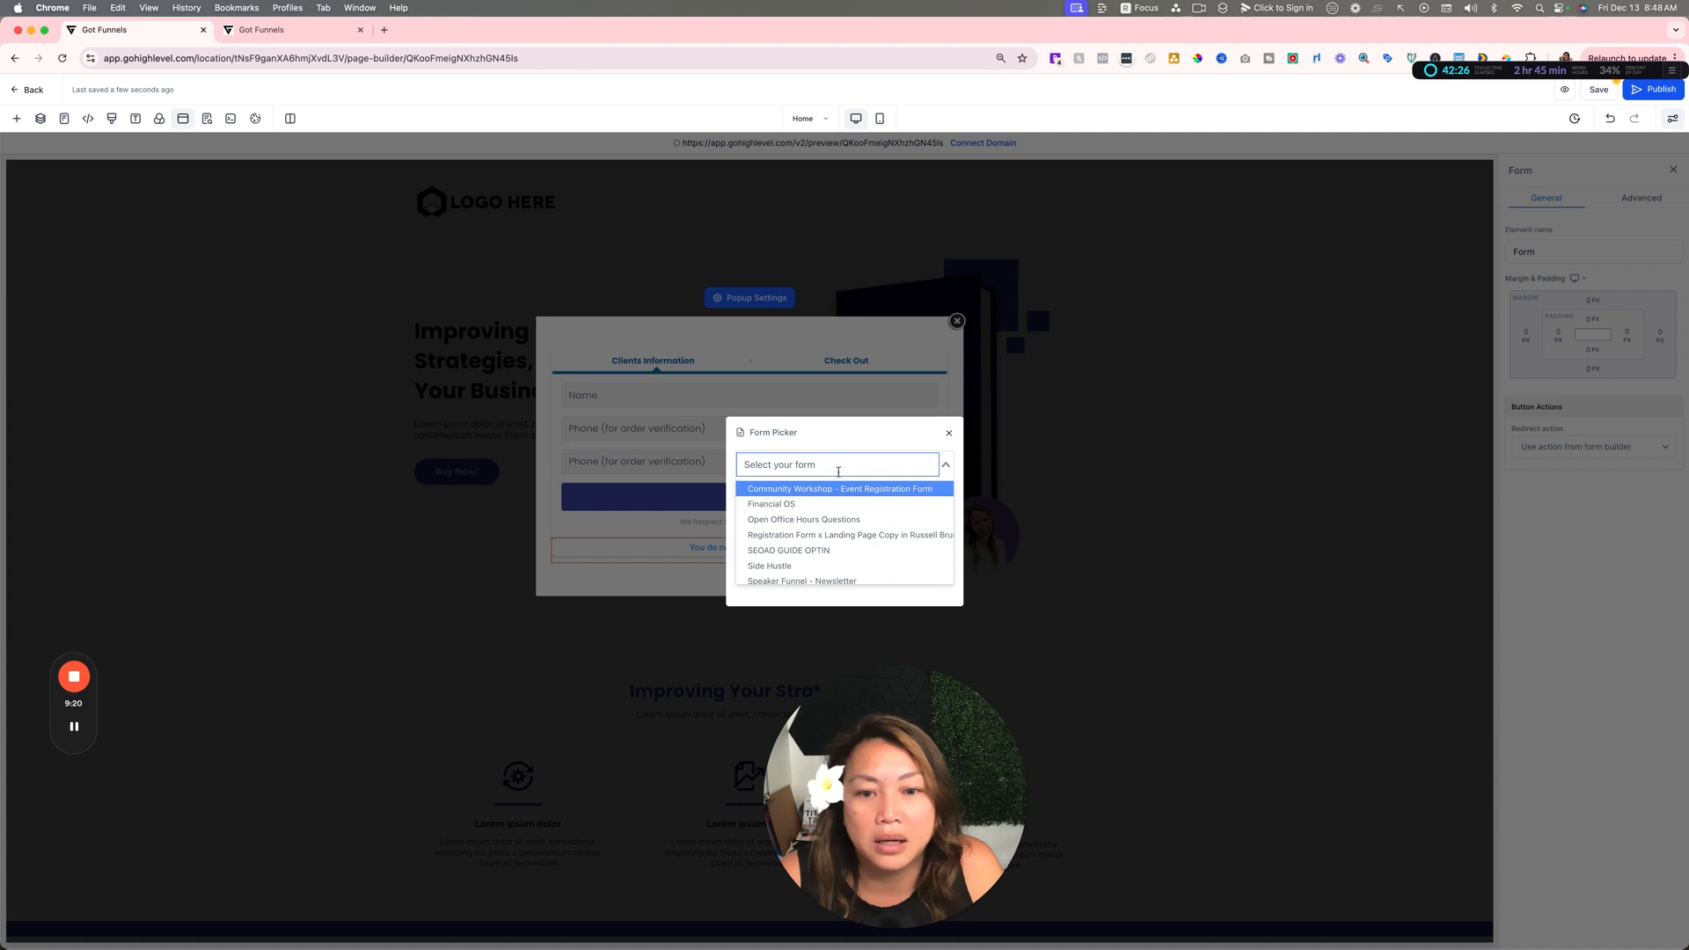
pyautogui.write('32')
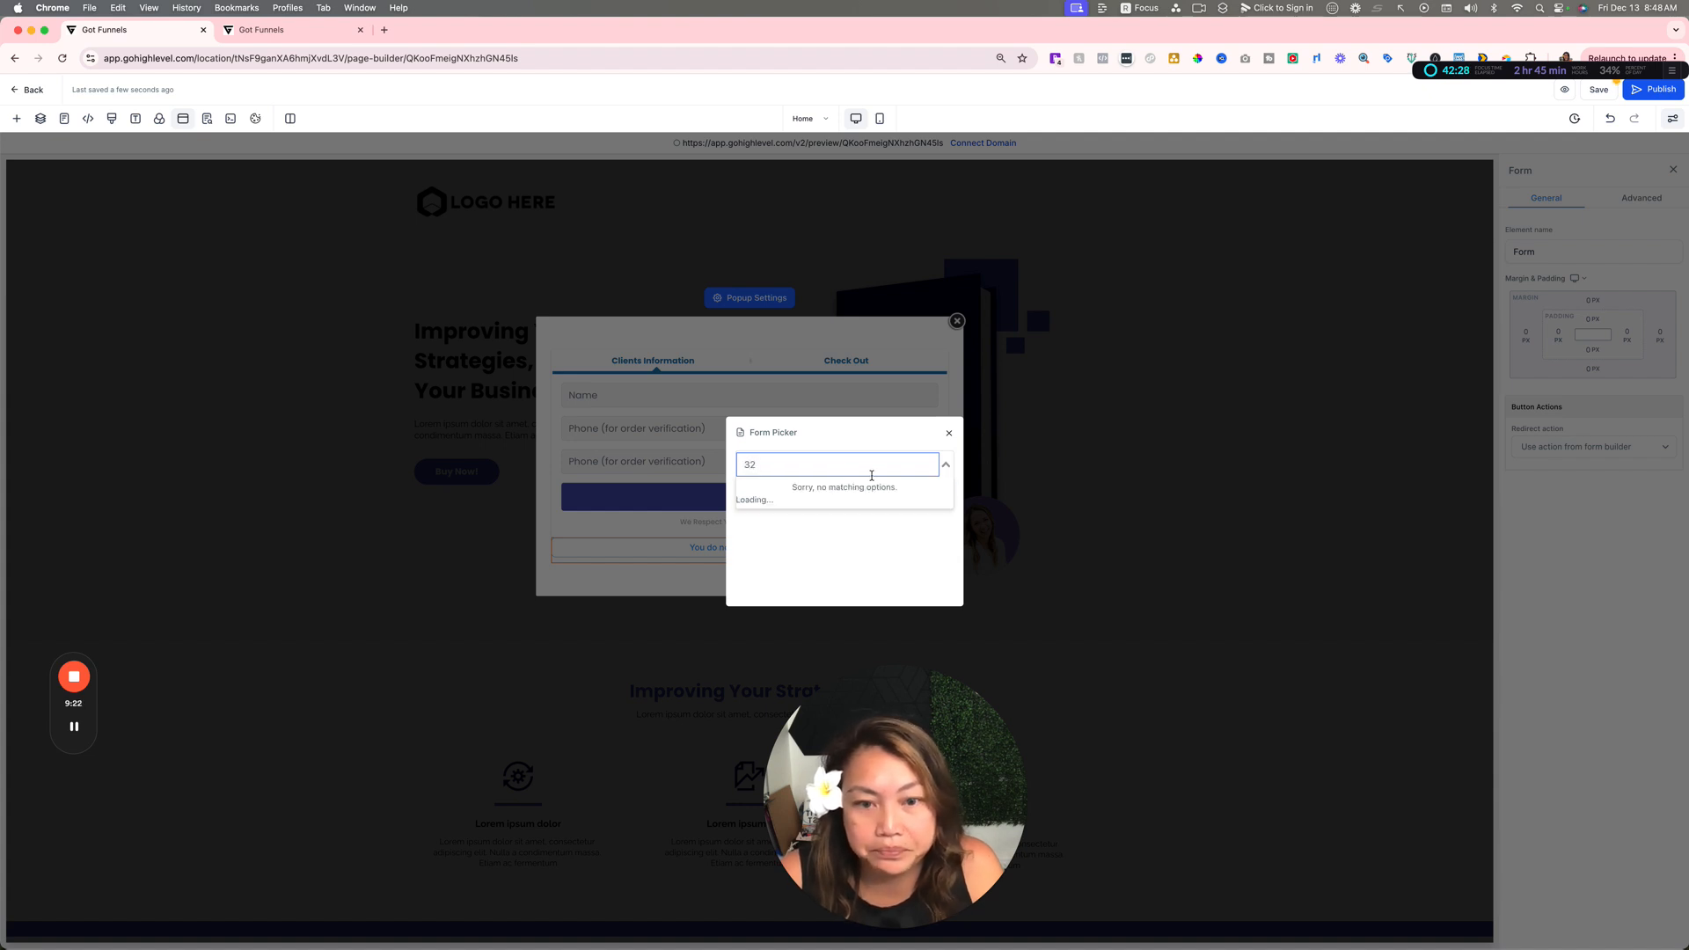
pyautogui.click(860, 488)
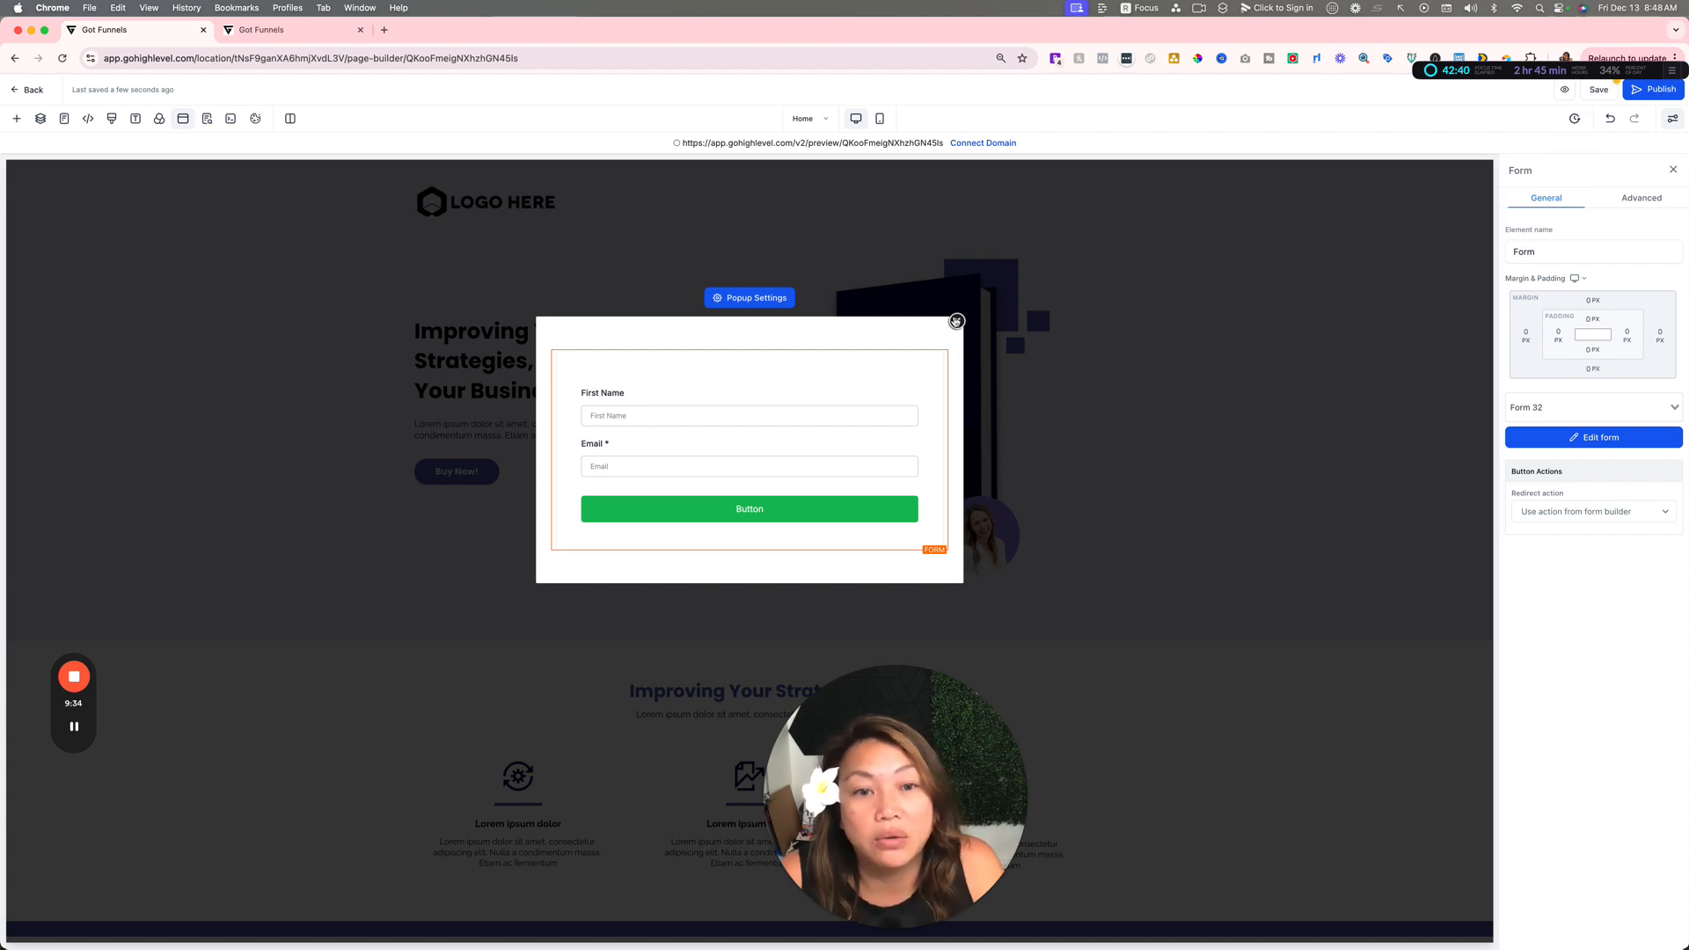
pyautogui.click(956, 319)
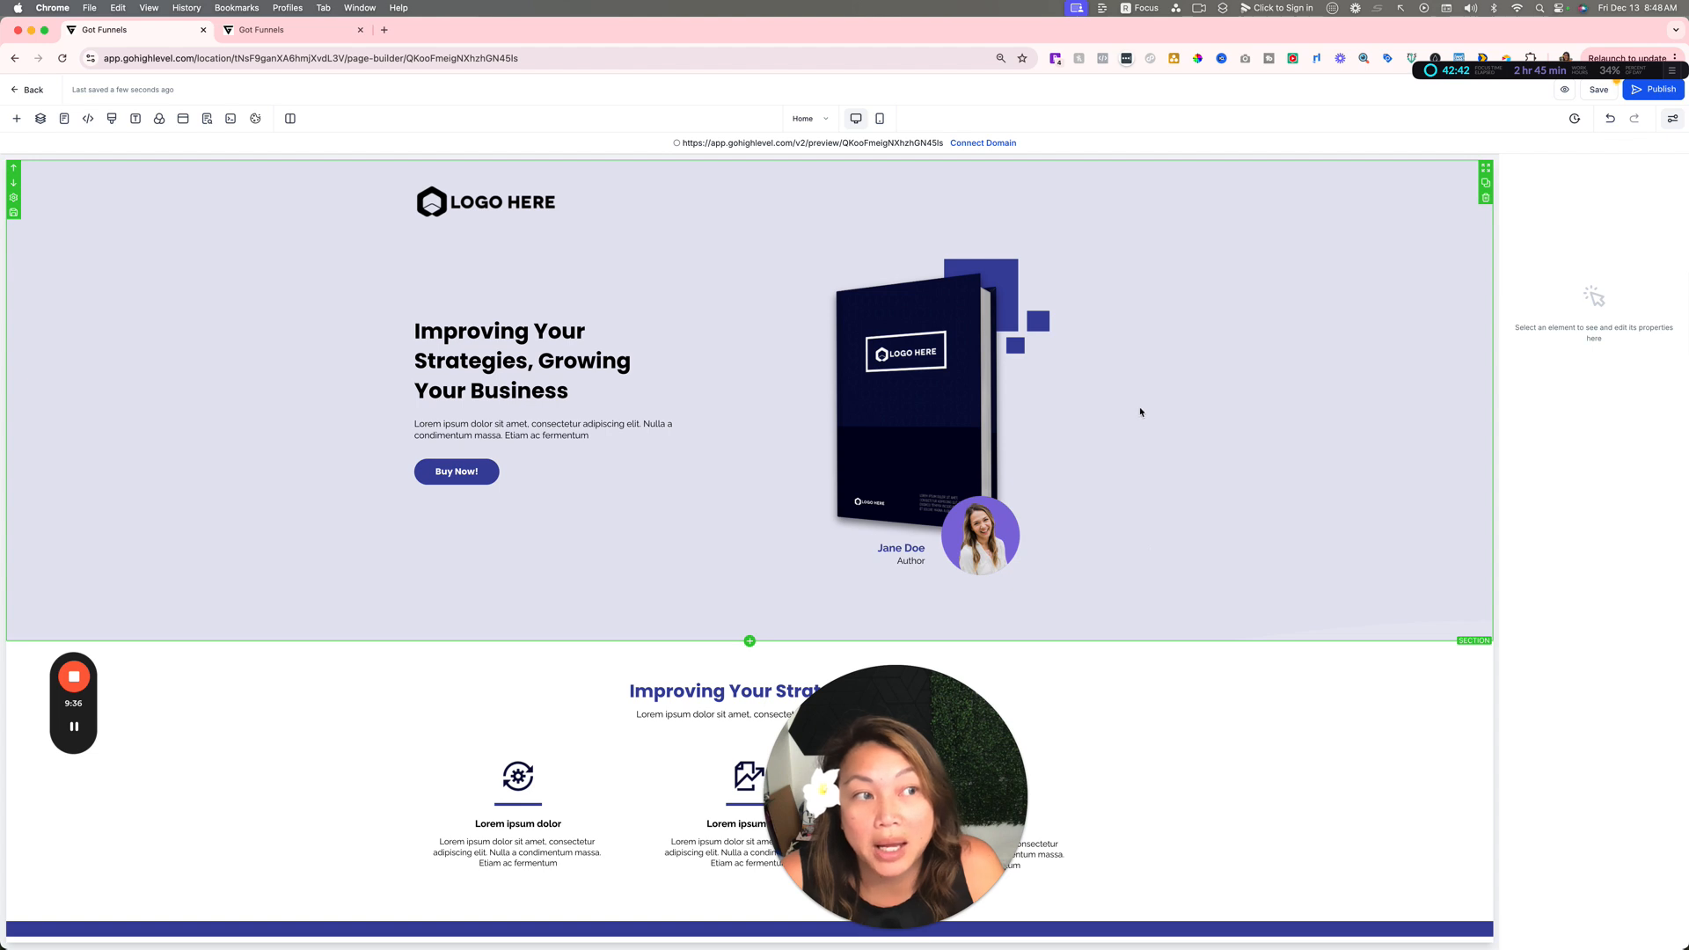
# Step: Leave the page editor without saving the changes and view the Strategic Coaching funnel's settings
pyautogui.moveTo(967, 751); pyautogui.dragTo(364, 567)
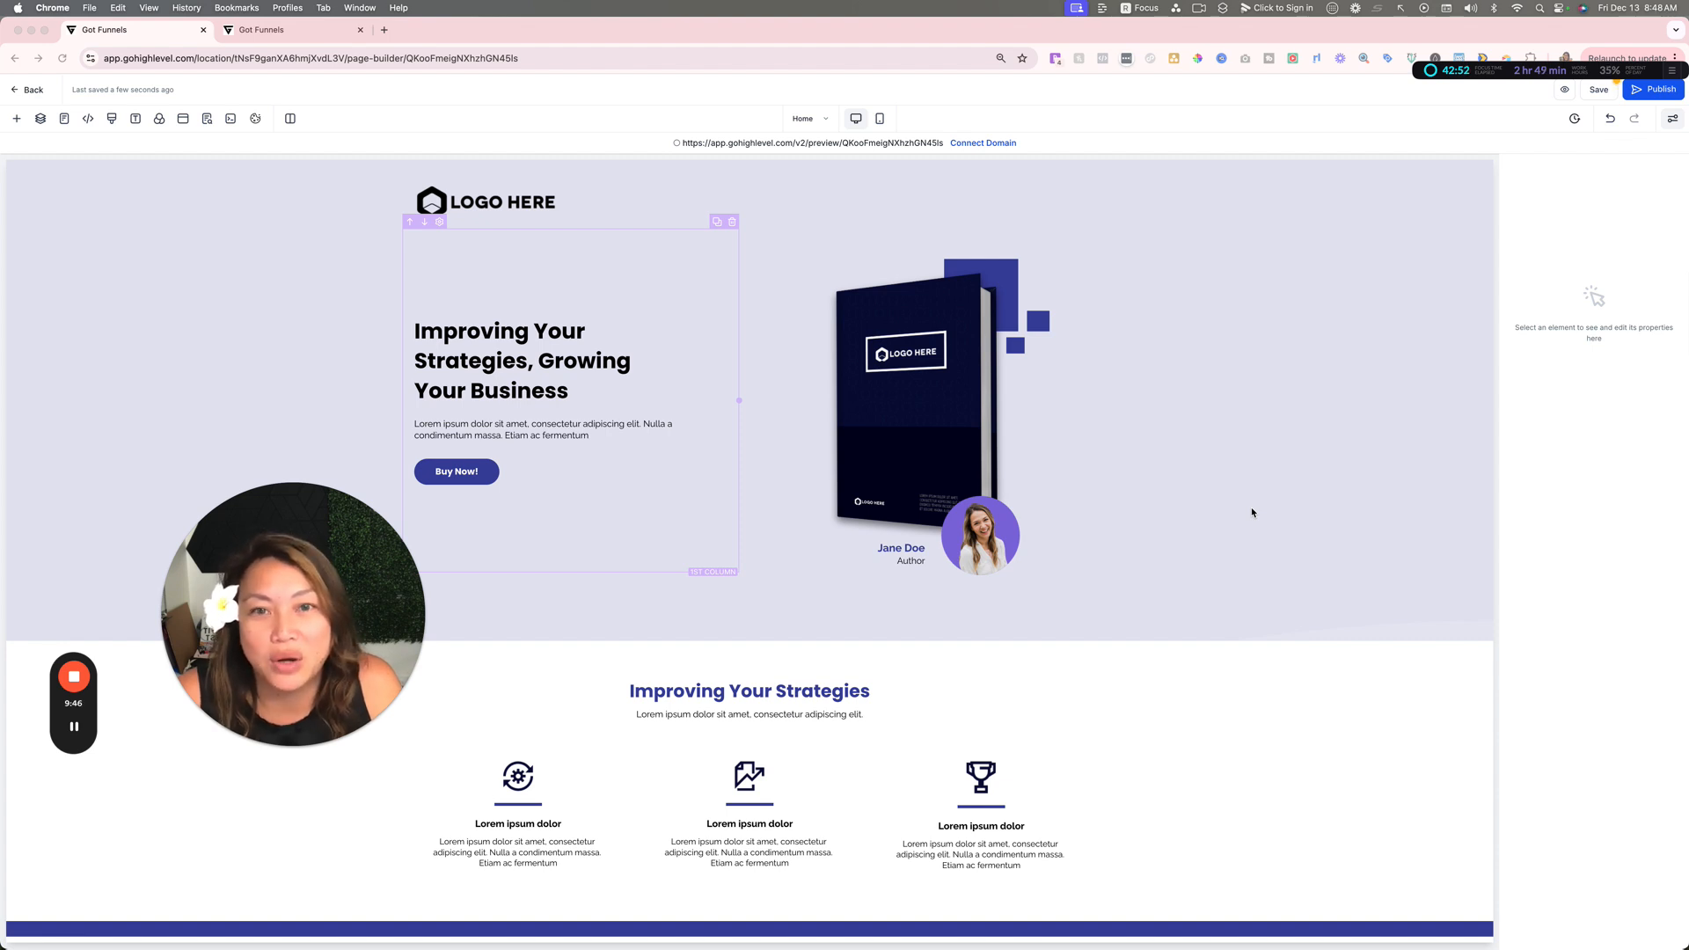
pyautogui.click(34, 90)
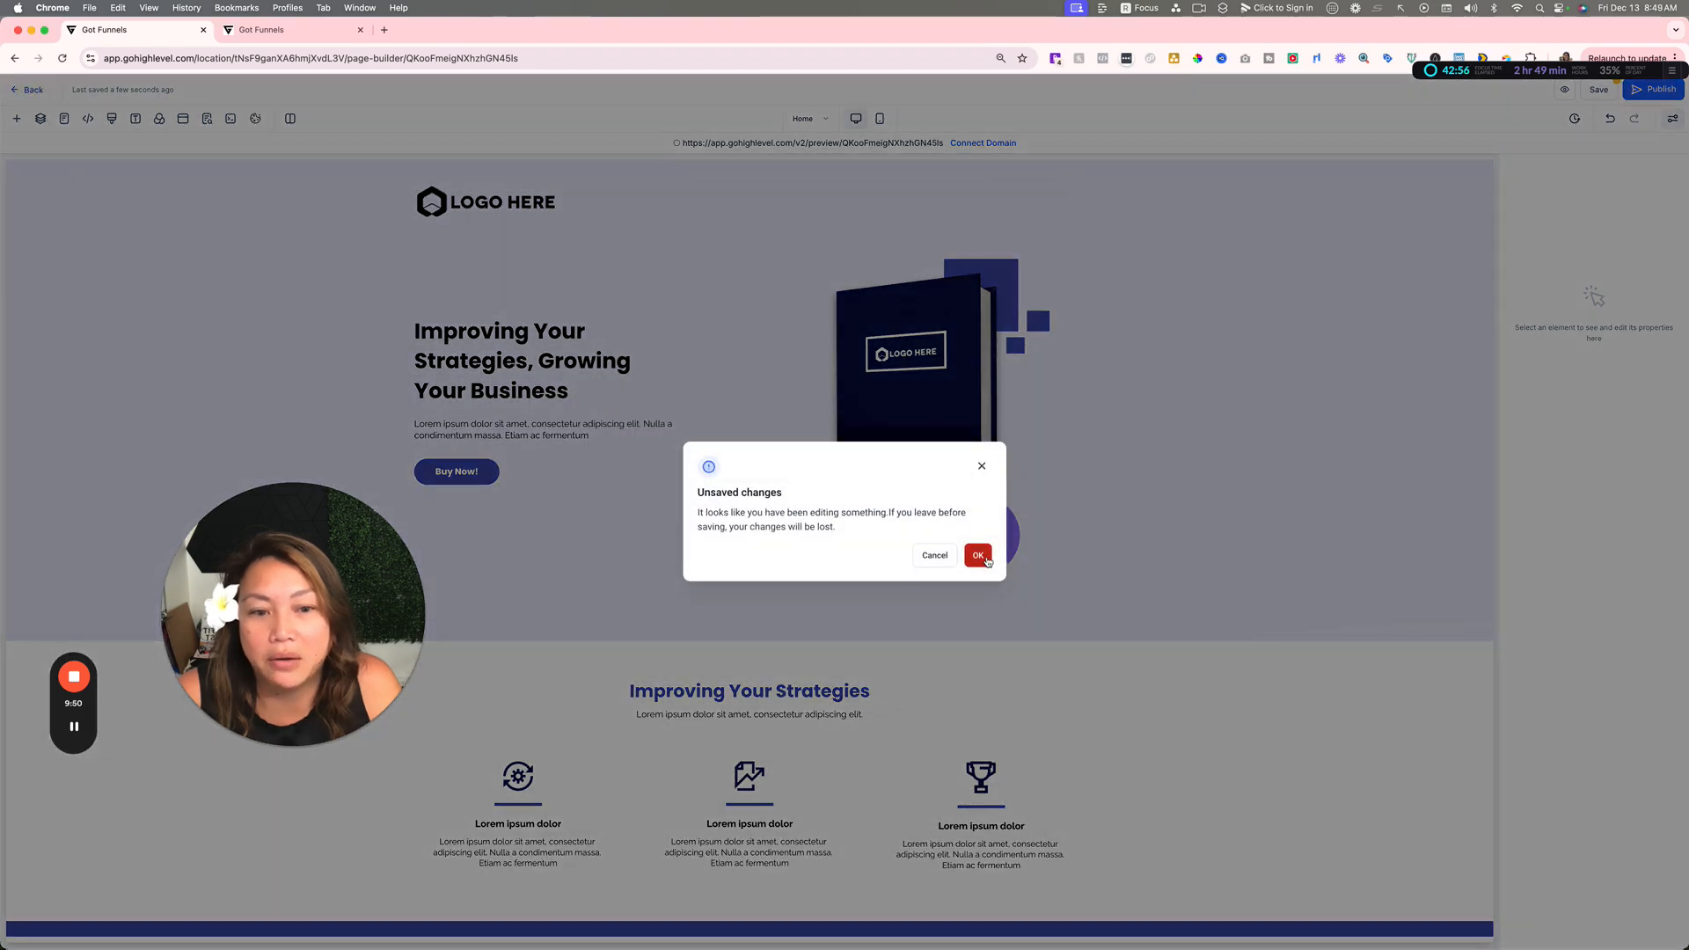
pyautogui.click(976, 556)
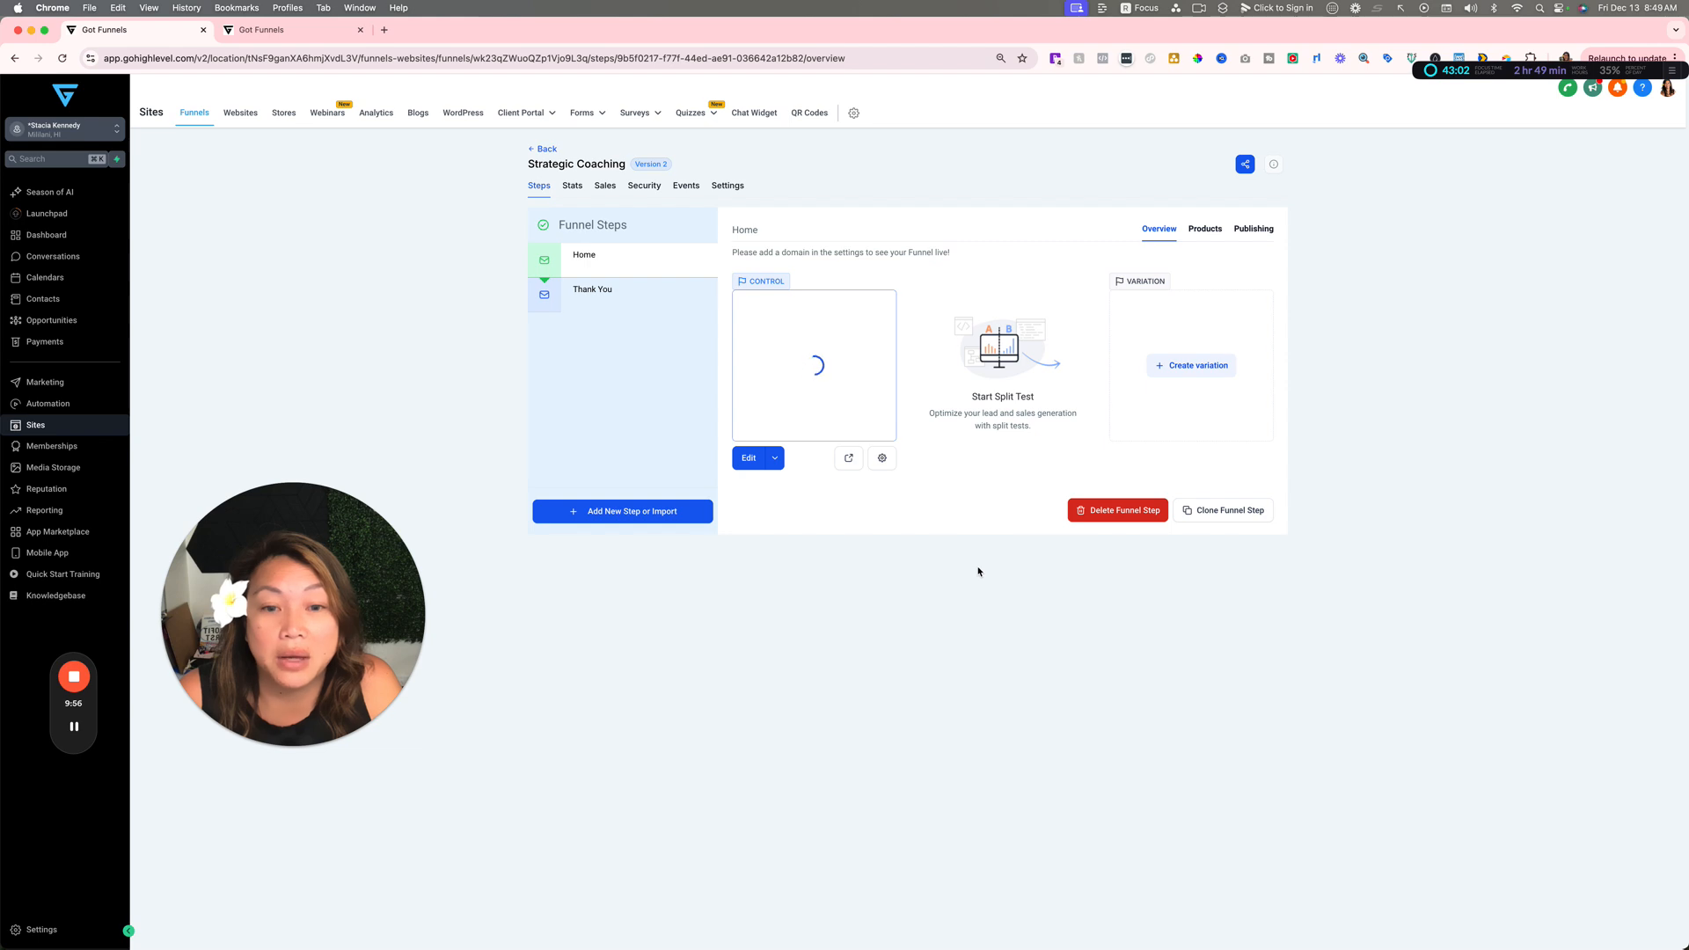
pyautogui.click(719, 185)
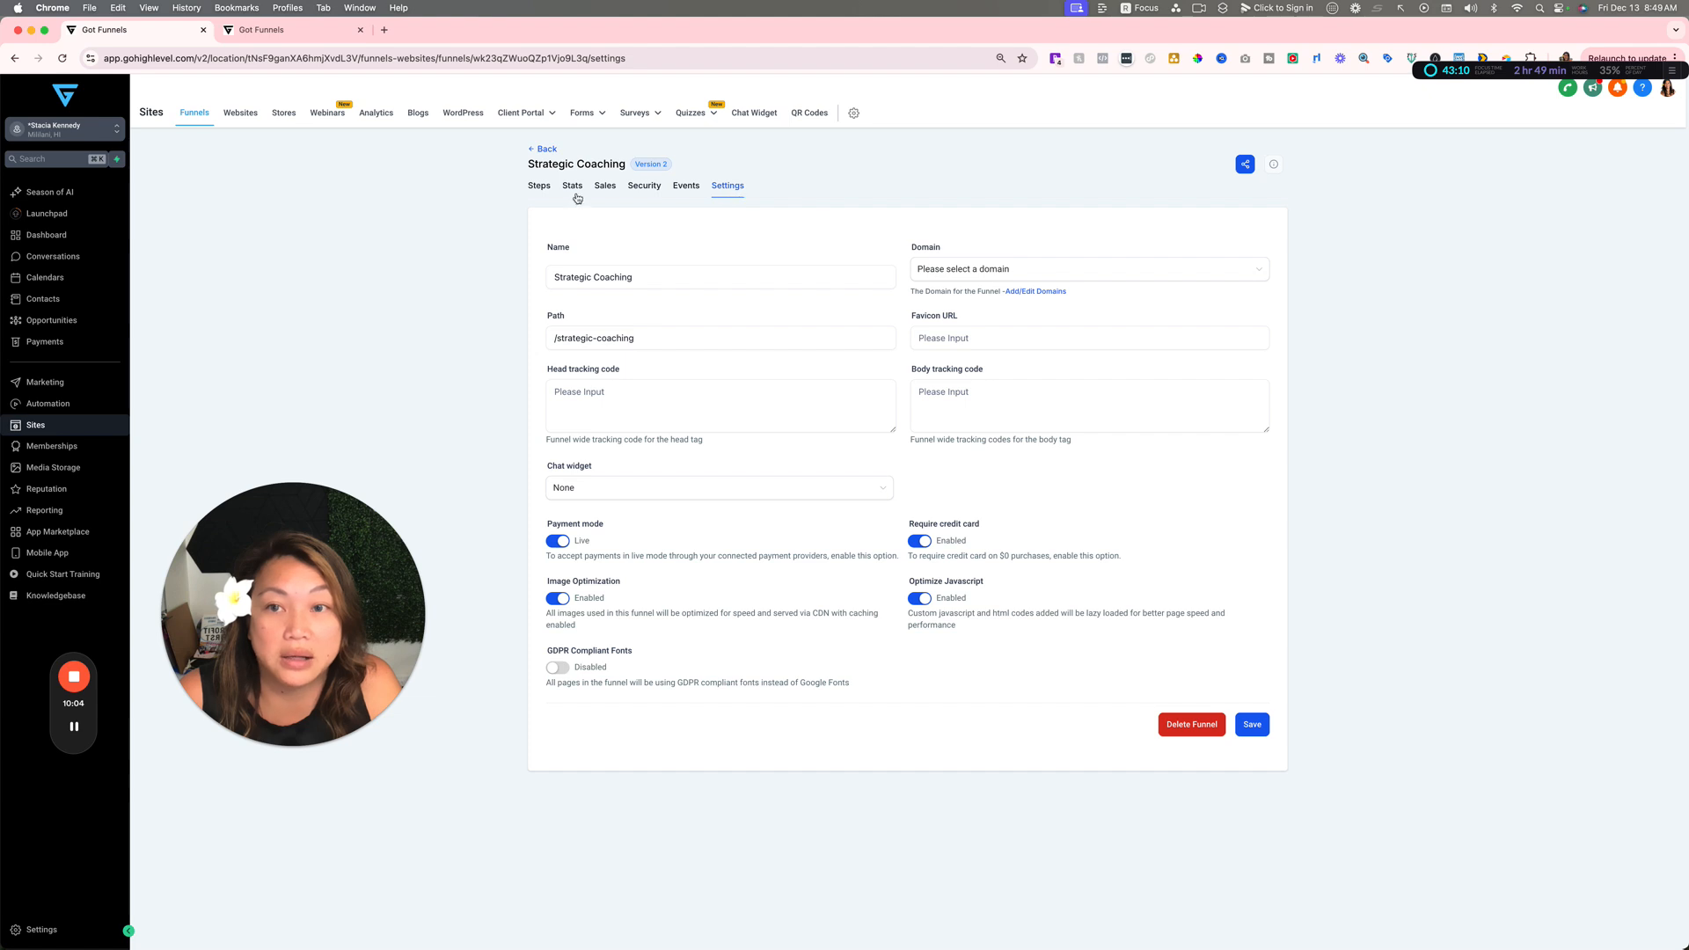
# Step: Return to the funnel's steps, reopen the Home page for editing and view its SEO metadata options
pyautogui.click(538, 187)
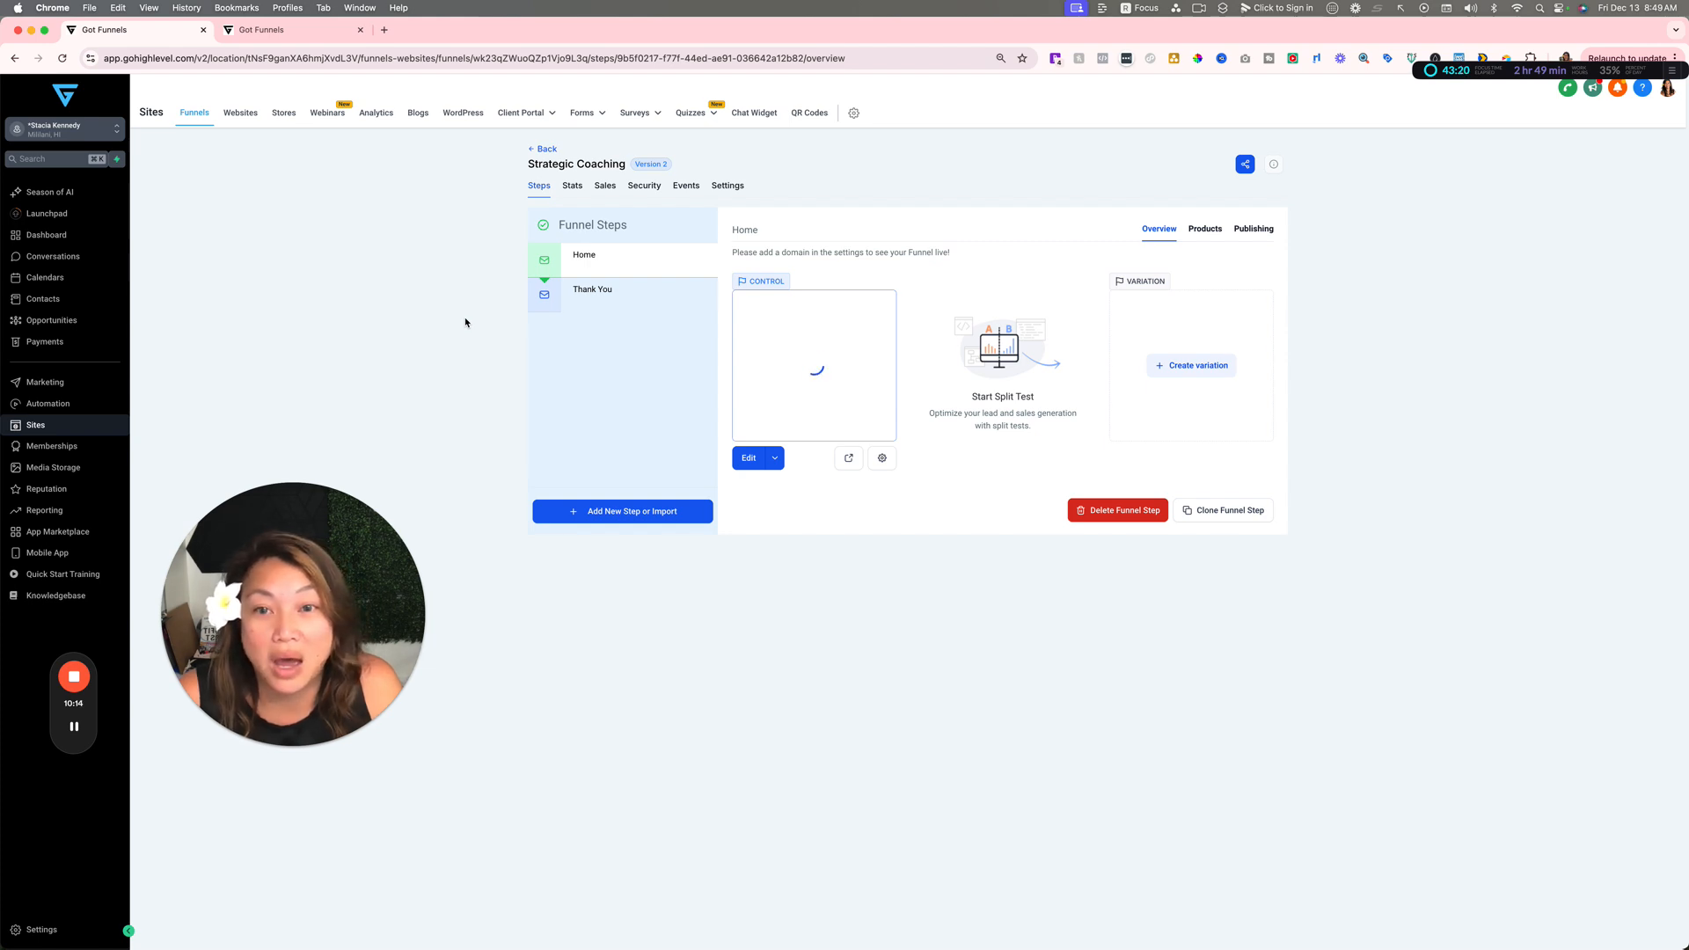
pyautogui.click(774, 462)
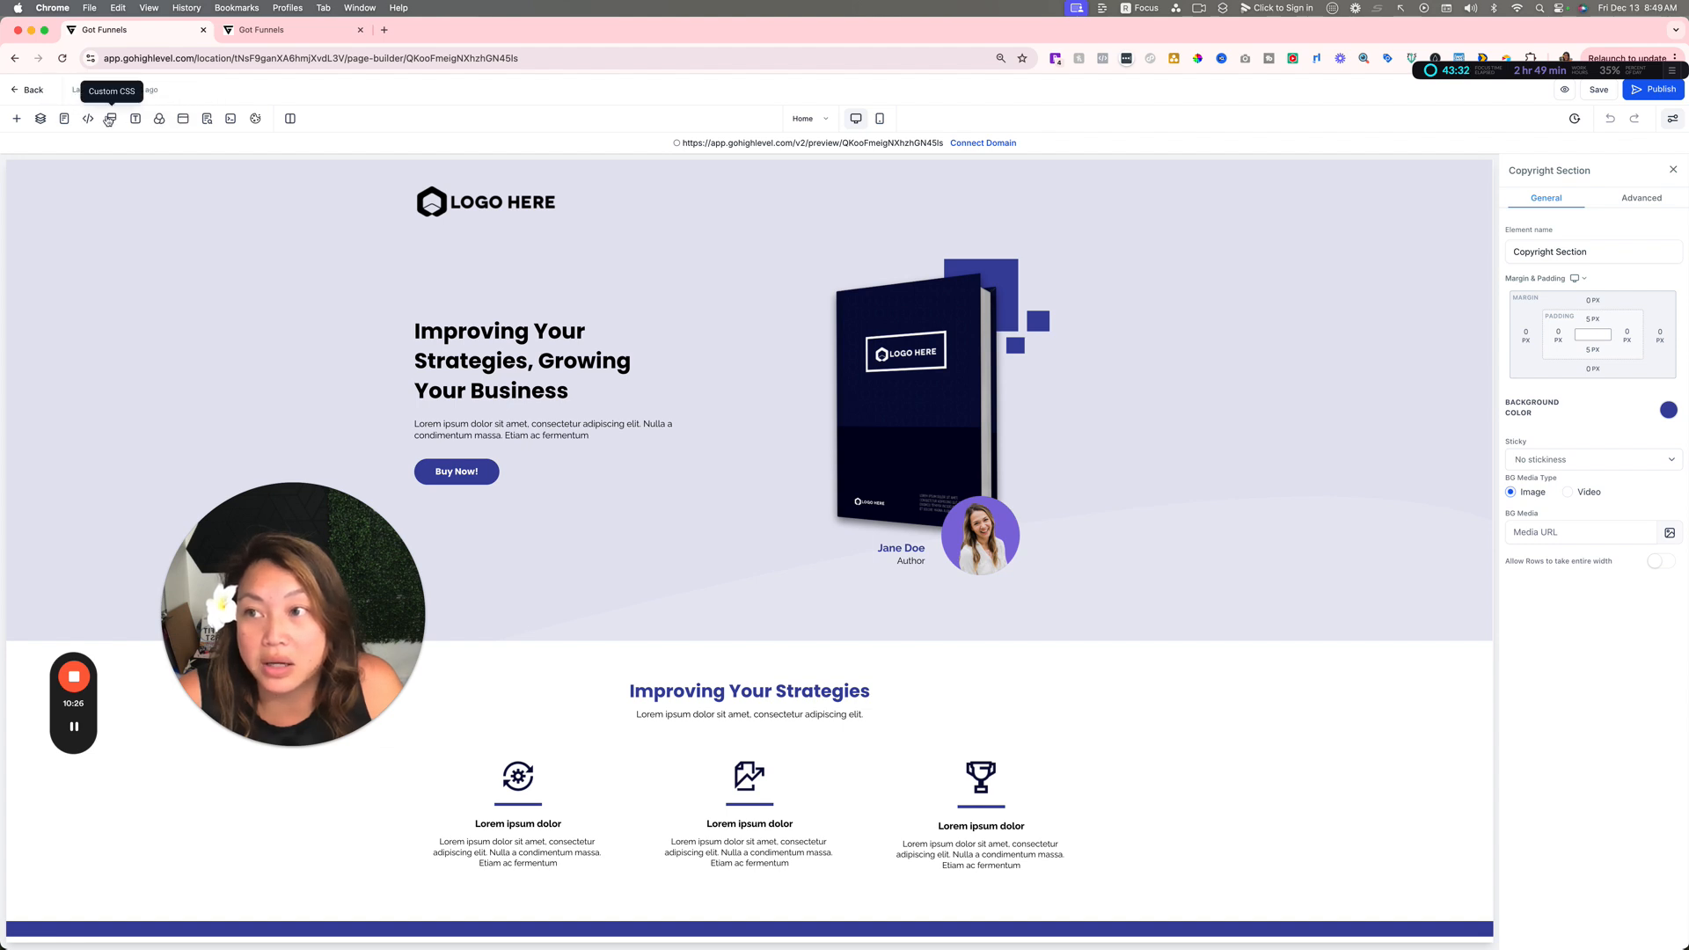
pyautogui.click(209, 121)
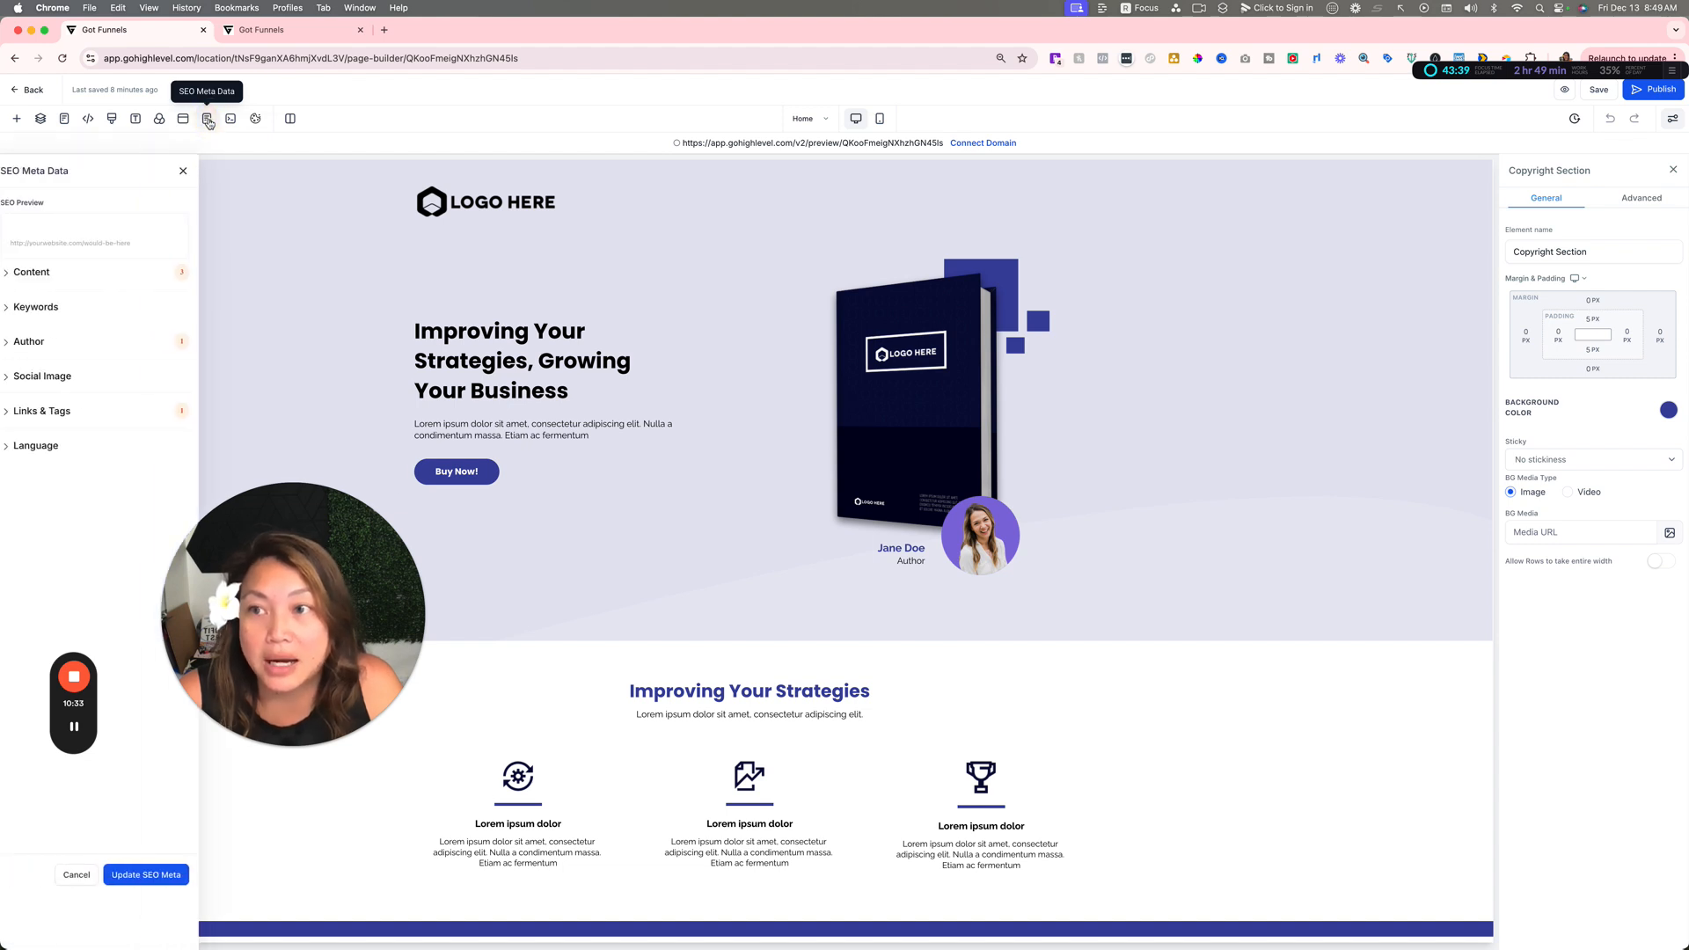
pyautogui.click(198, 166)
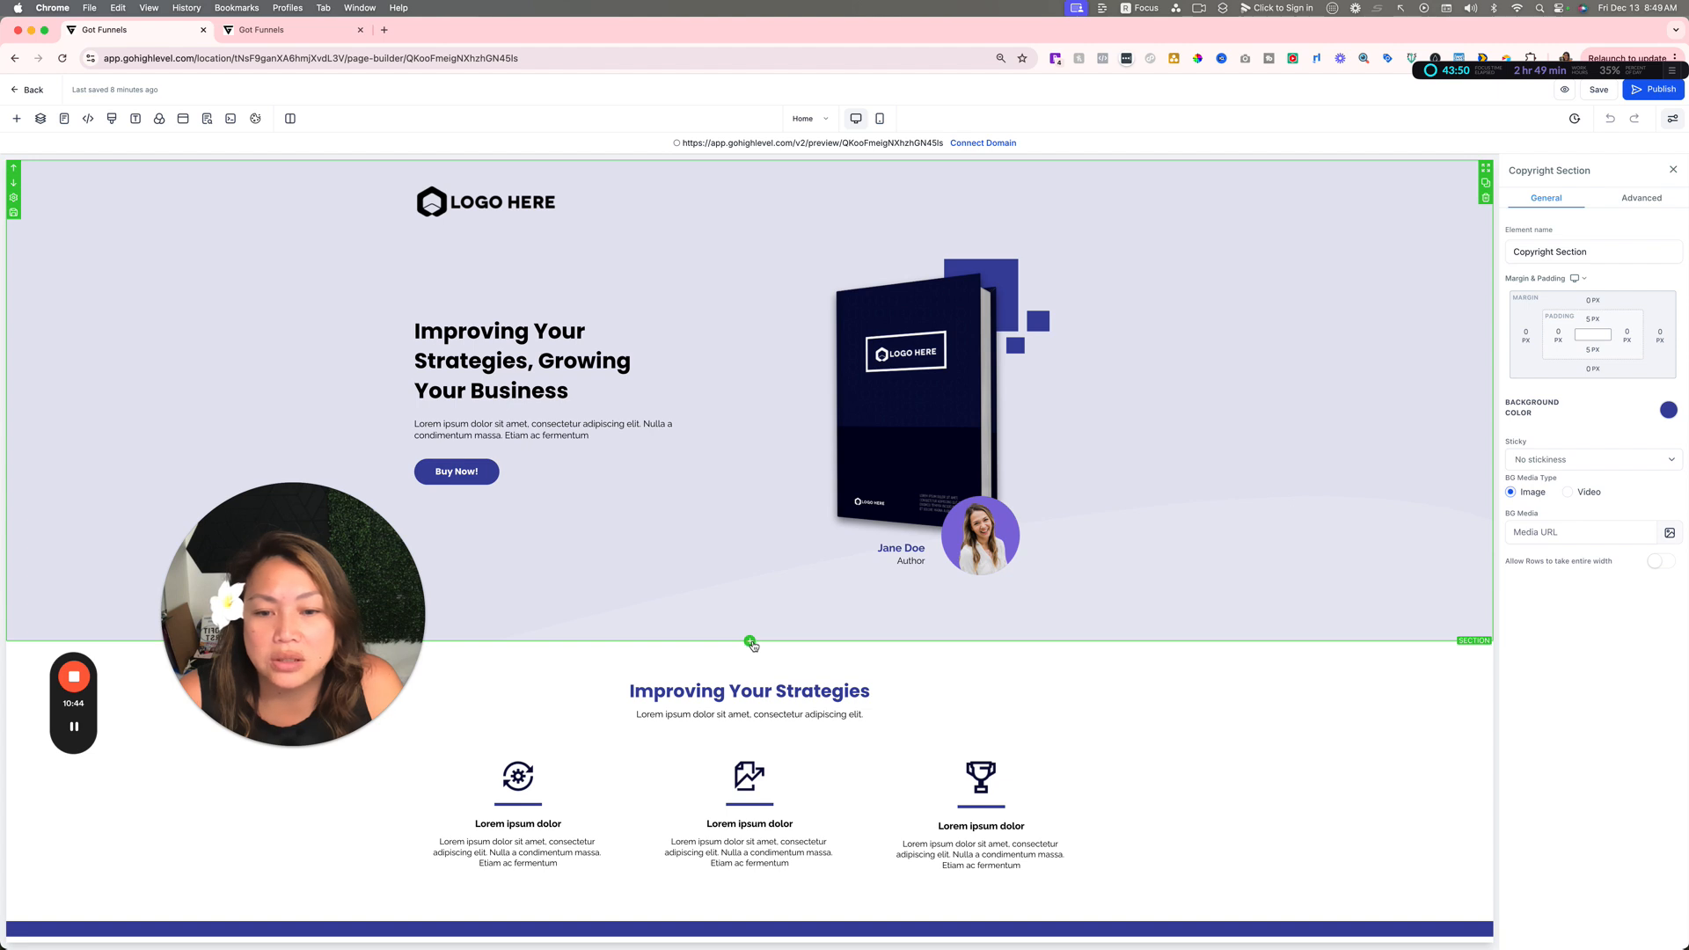
# Step: Show the section layouts that can be added below the hero section and close them without adding one
pyautogui.click(749, 640)
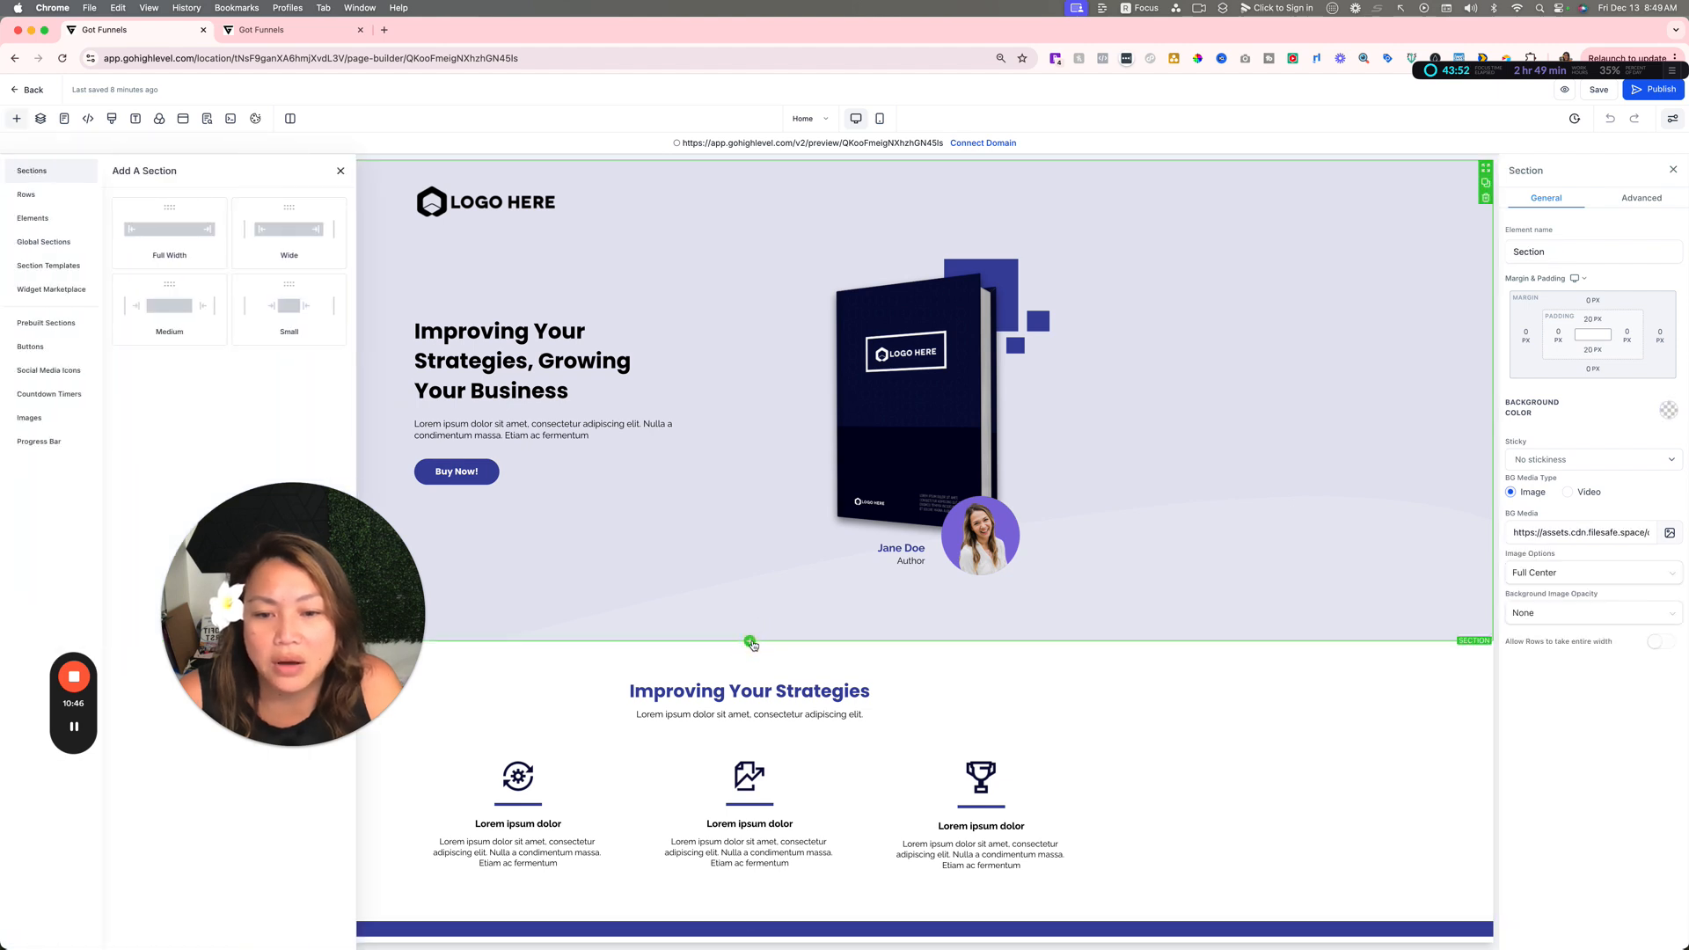
pyautogui.click(1244, 538)
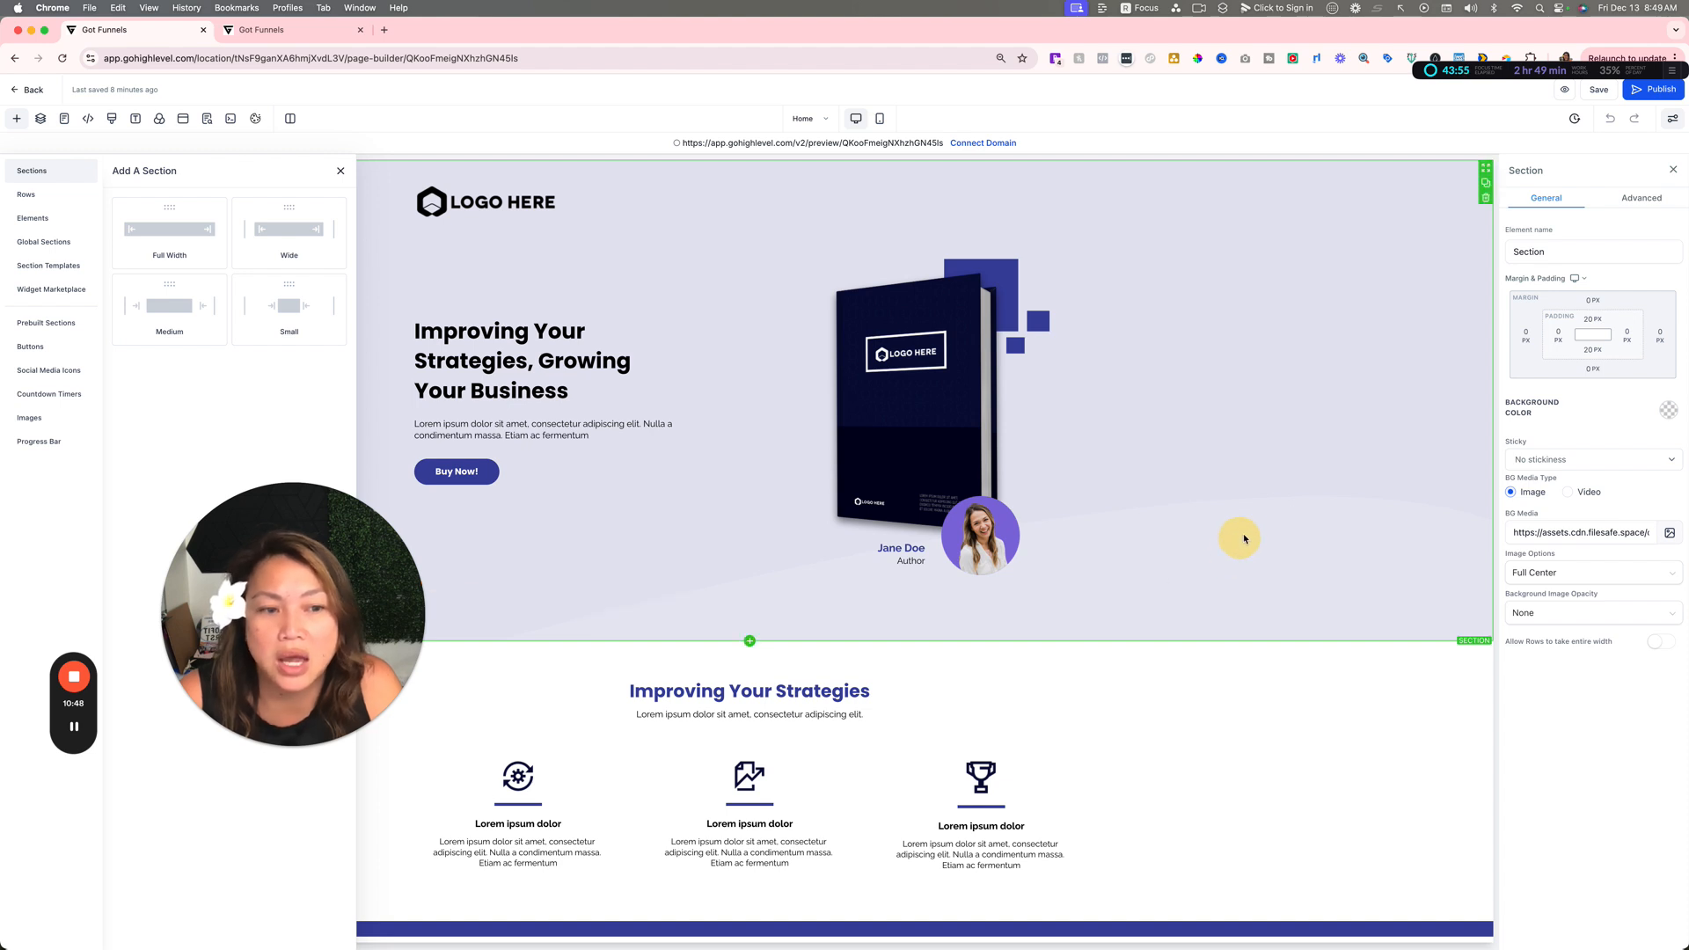
pyautogui.click(340, 171)
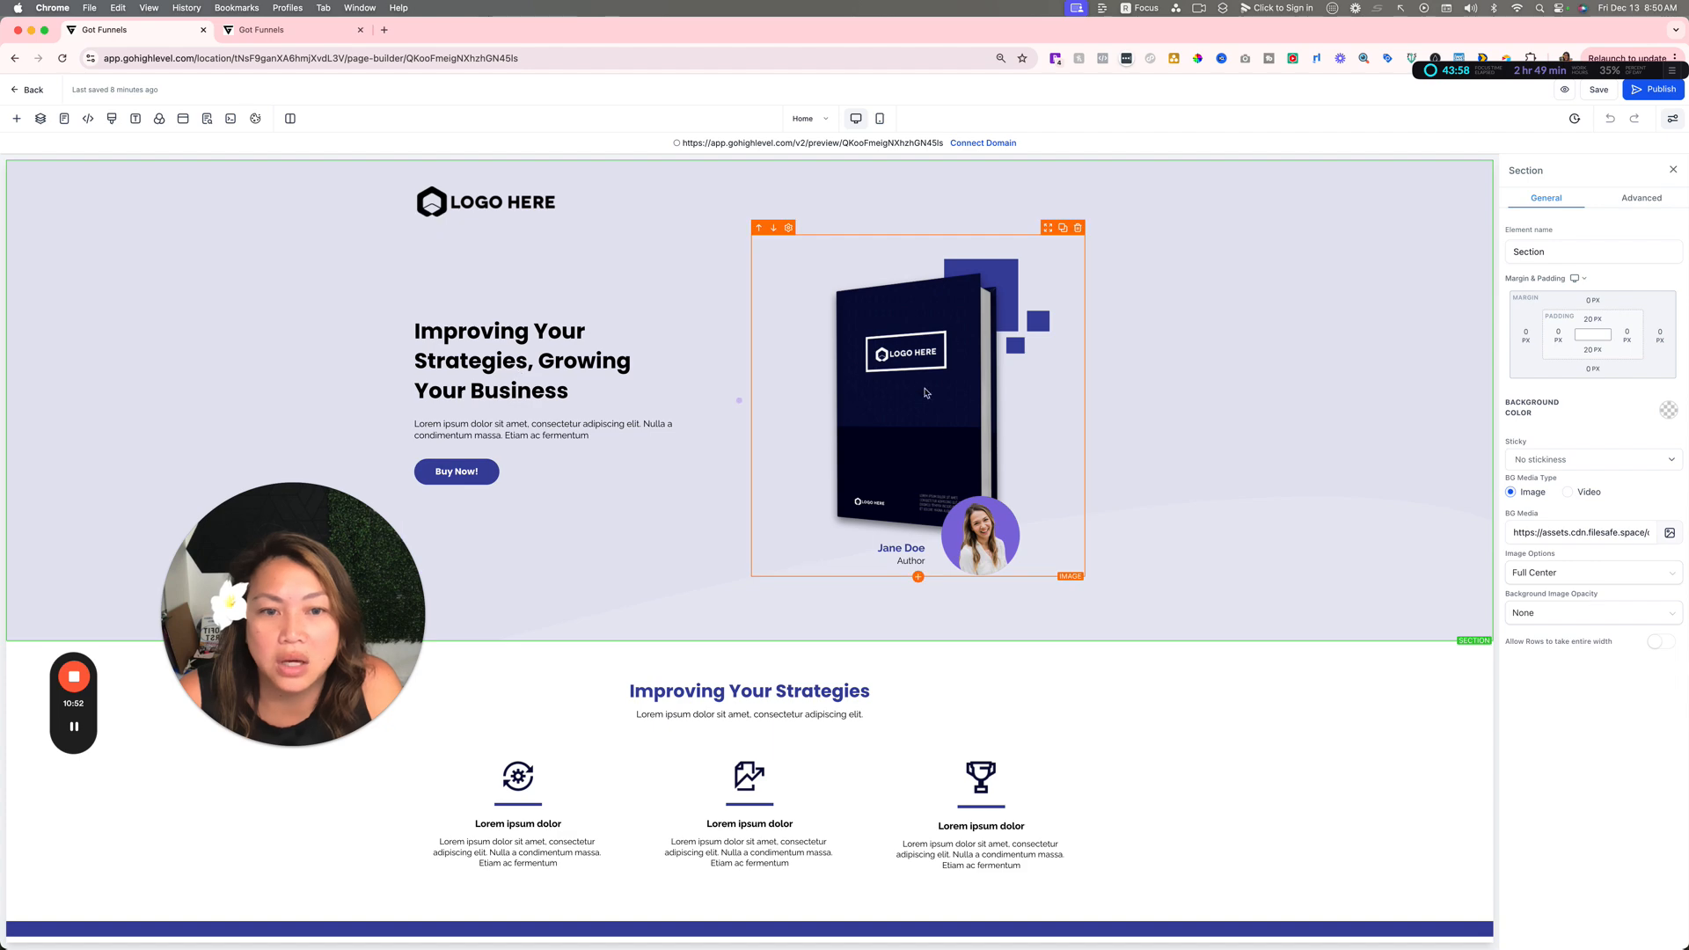
# Step: Review the Home page's sections down to the footer and go back to the funnel's steps overview
pyautogui.scroll(-10, 844, 398)
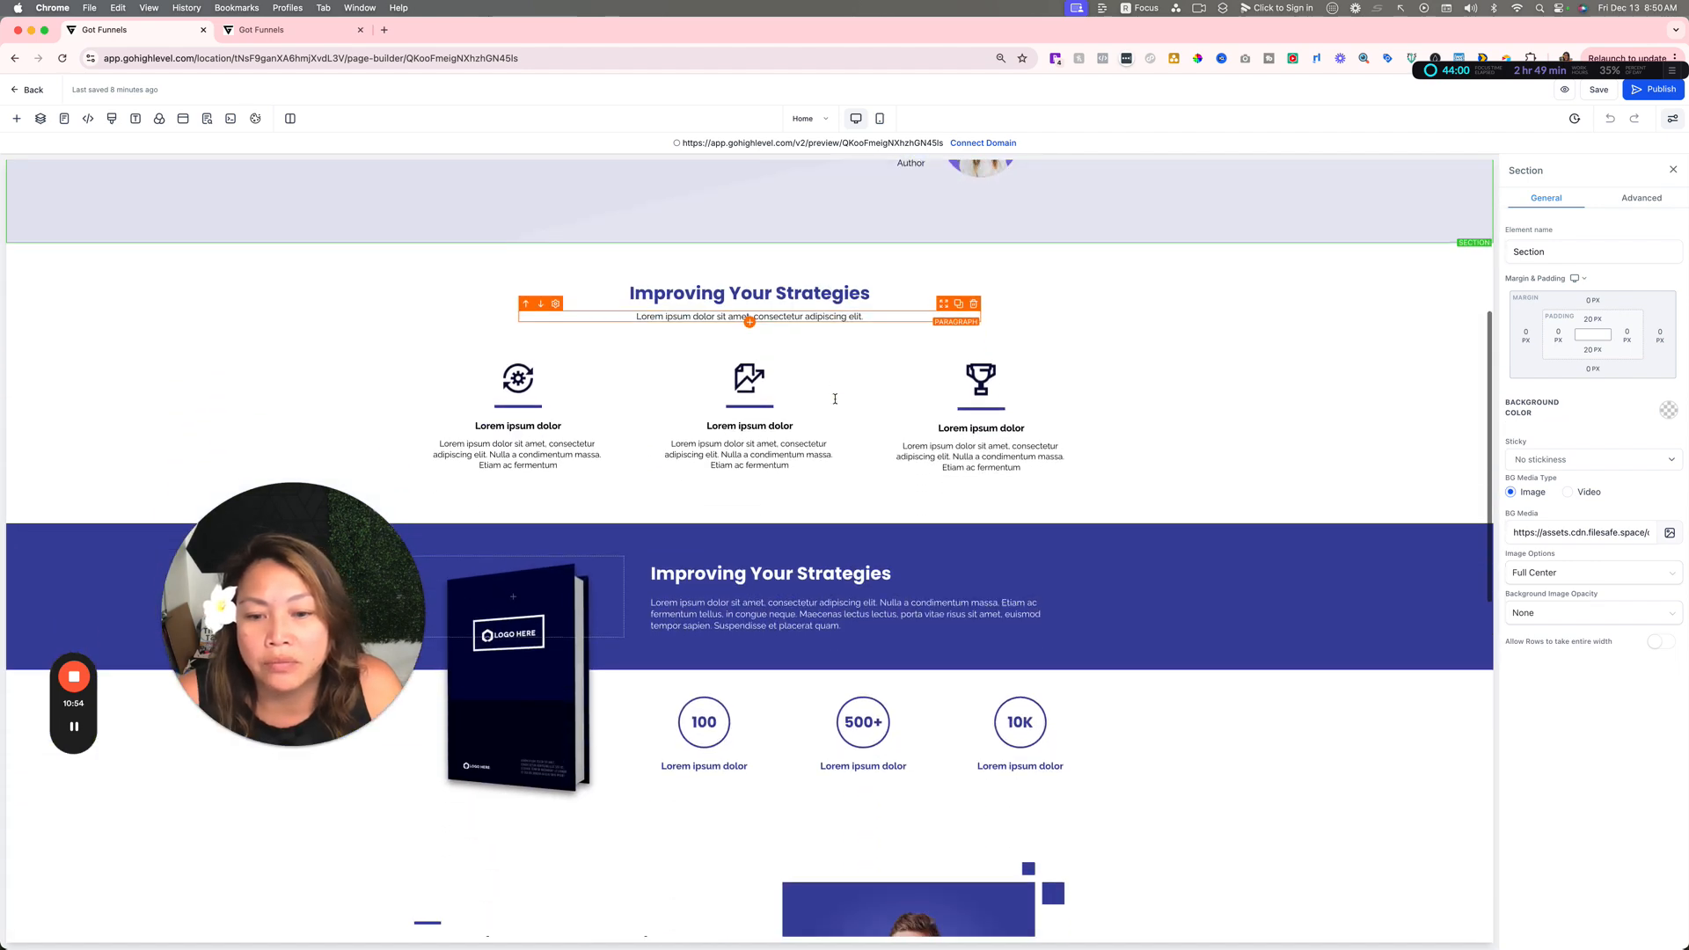
pyautogui.scroll(-9, 835, 398)
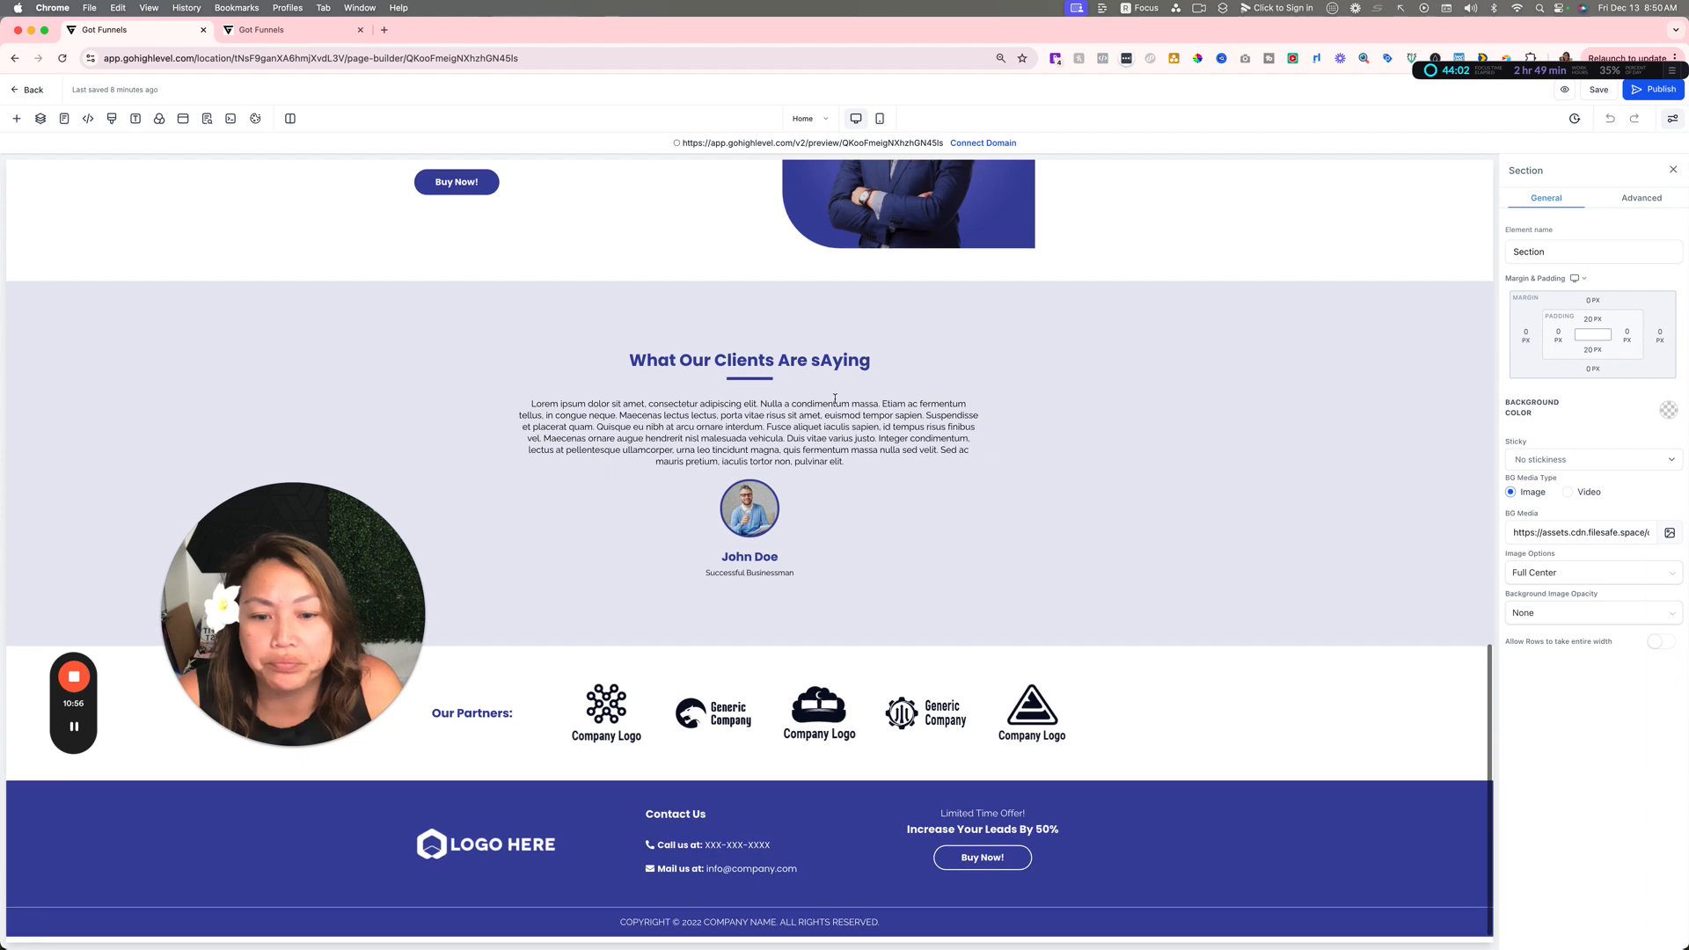
pyautogui.scroll(18, 834, 399)
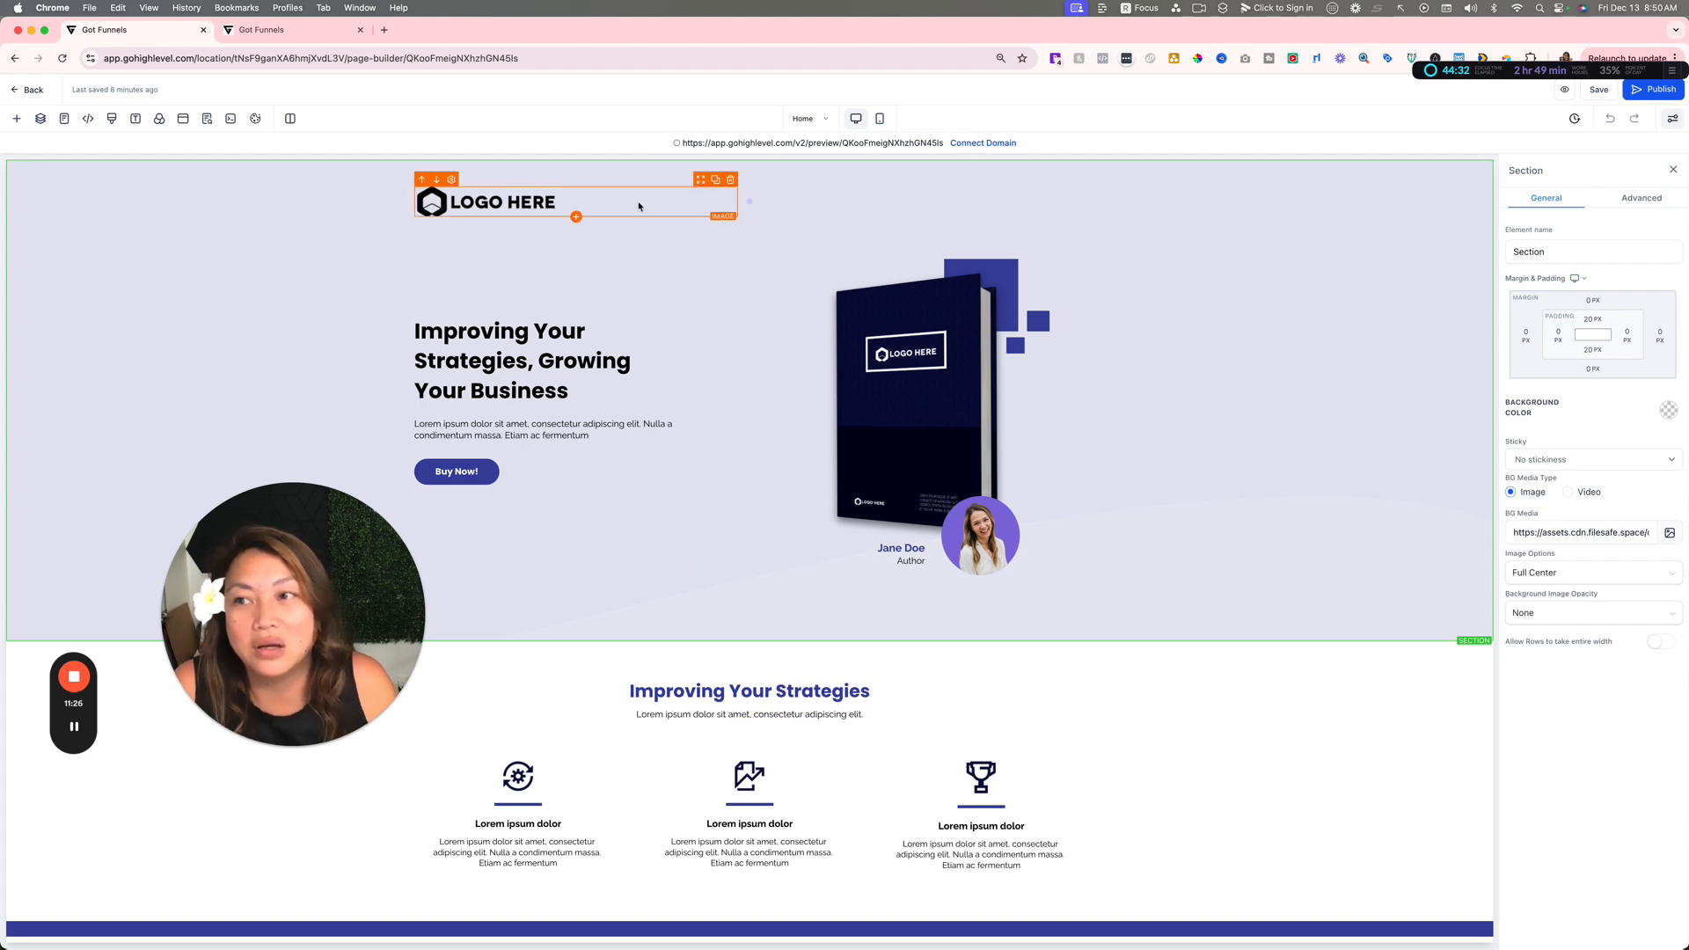
pyautogui.click(33, 90)
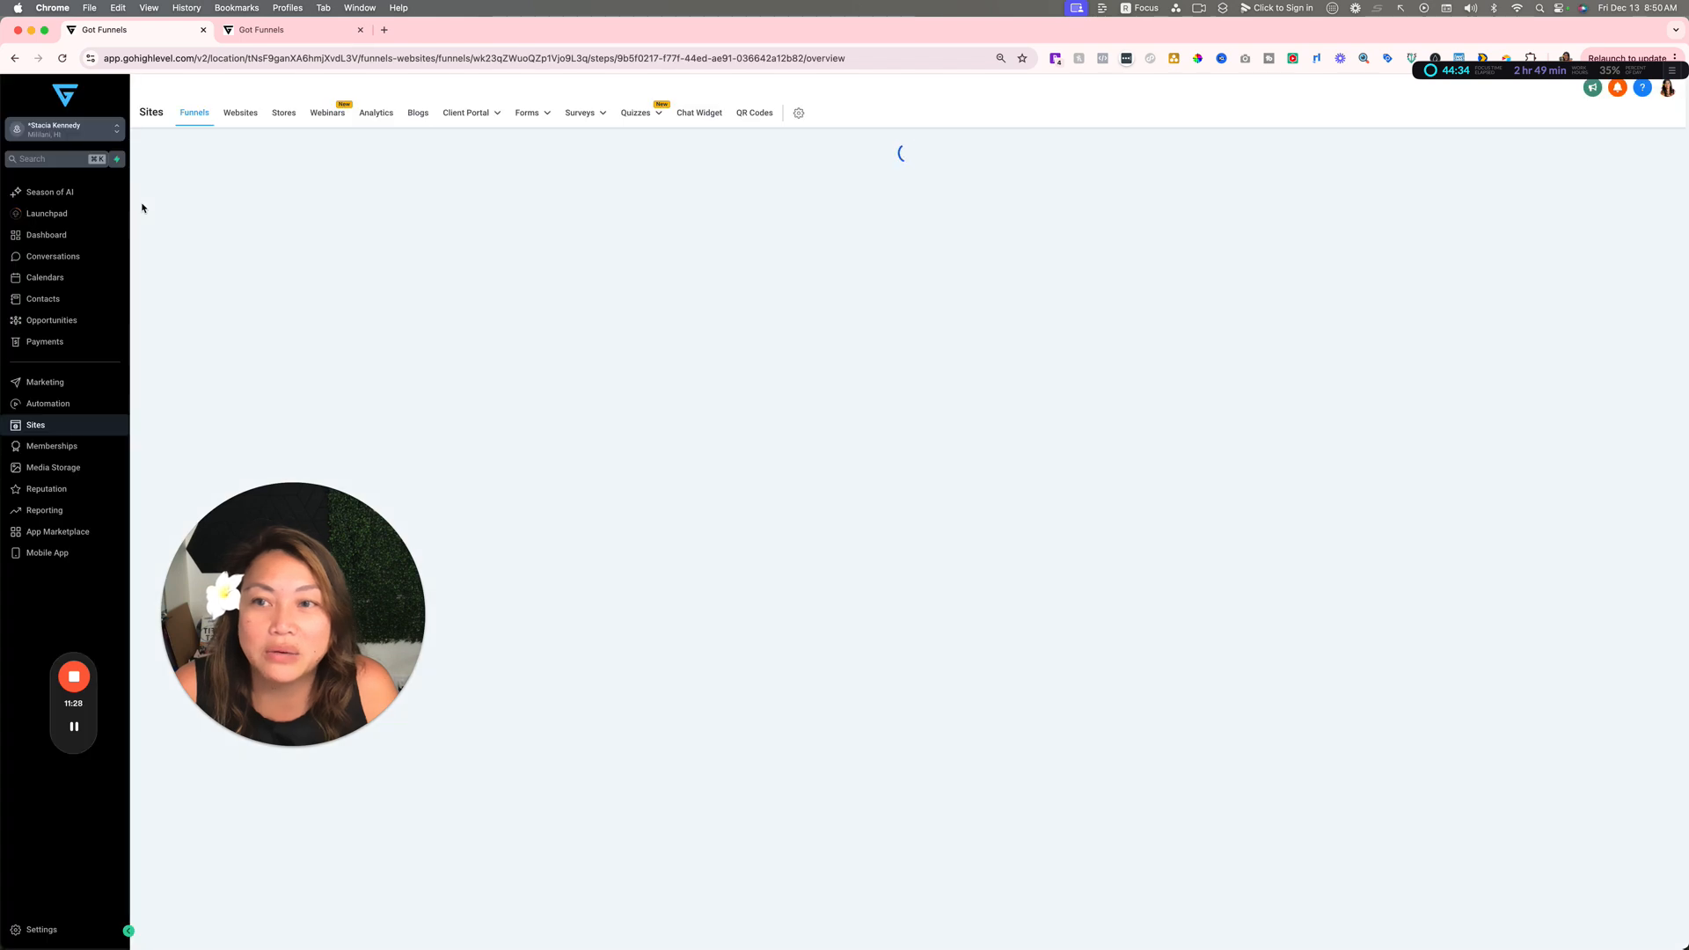